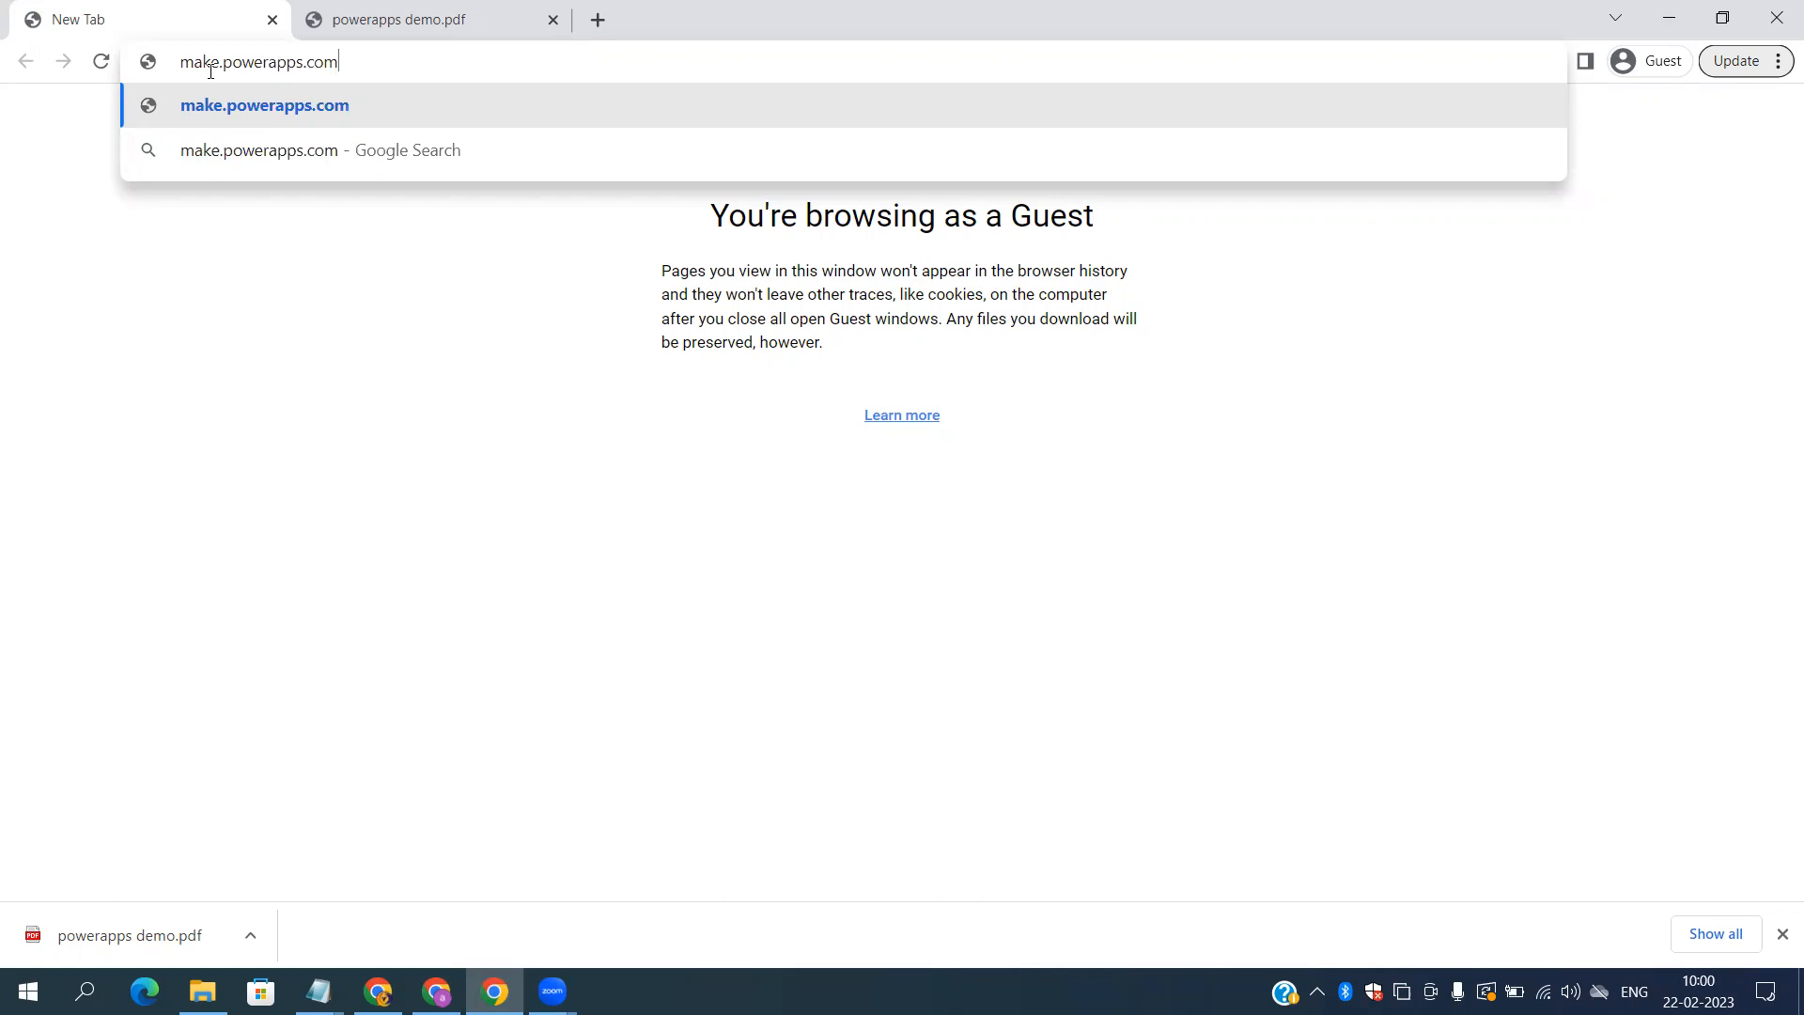
# Step: Load the make.powerapps.com home page, dismissing the download bar and the account panel
pyautogui.press('Return')
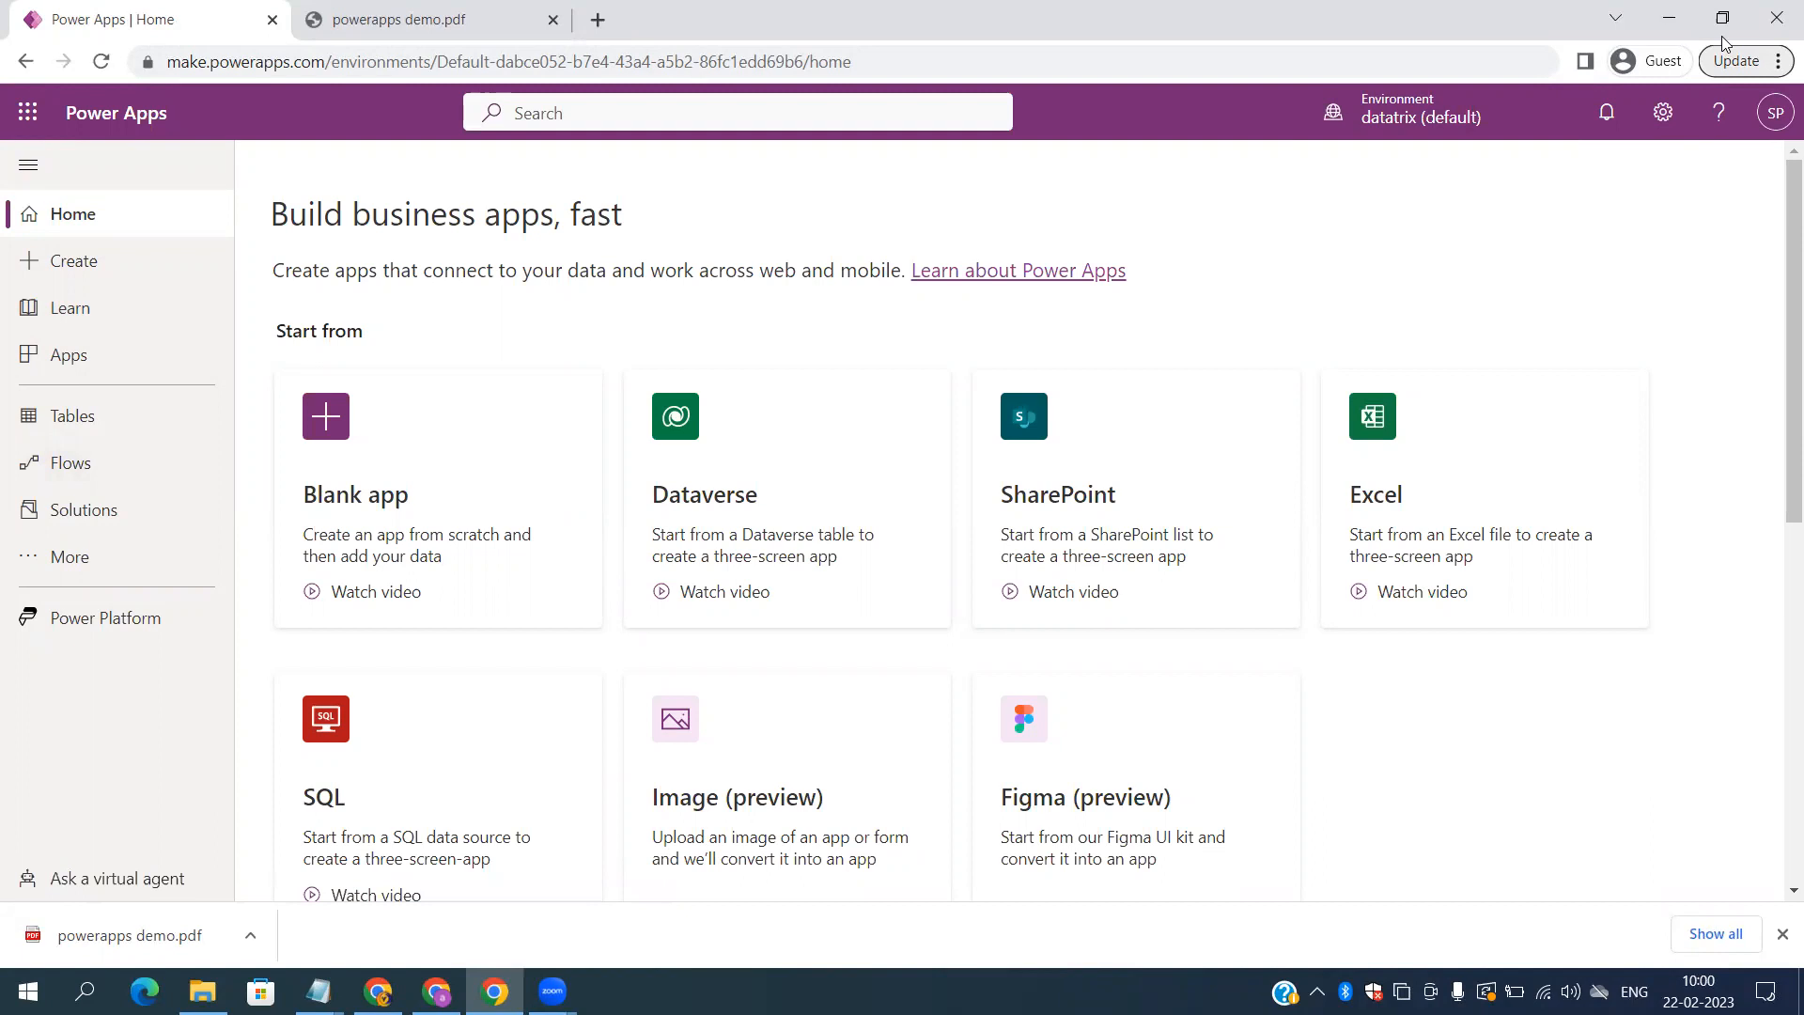
pyautogui.click(1778, 936)
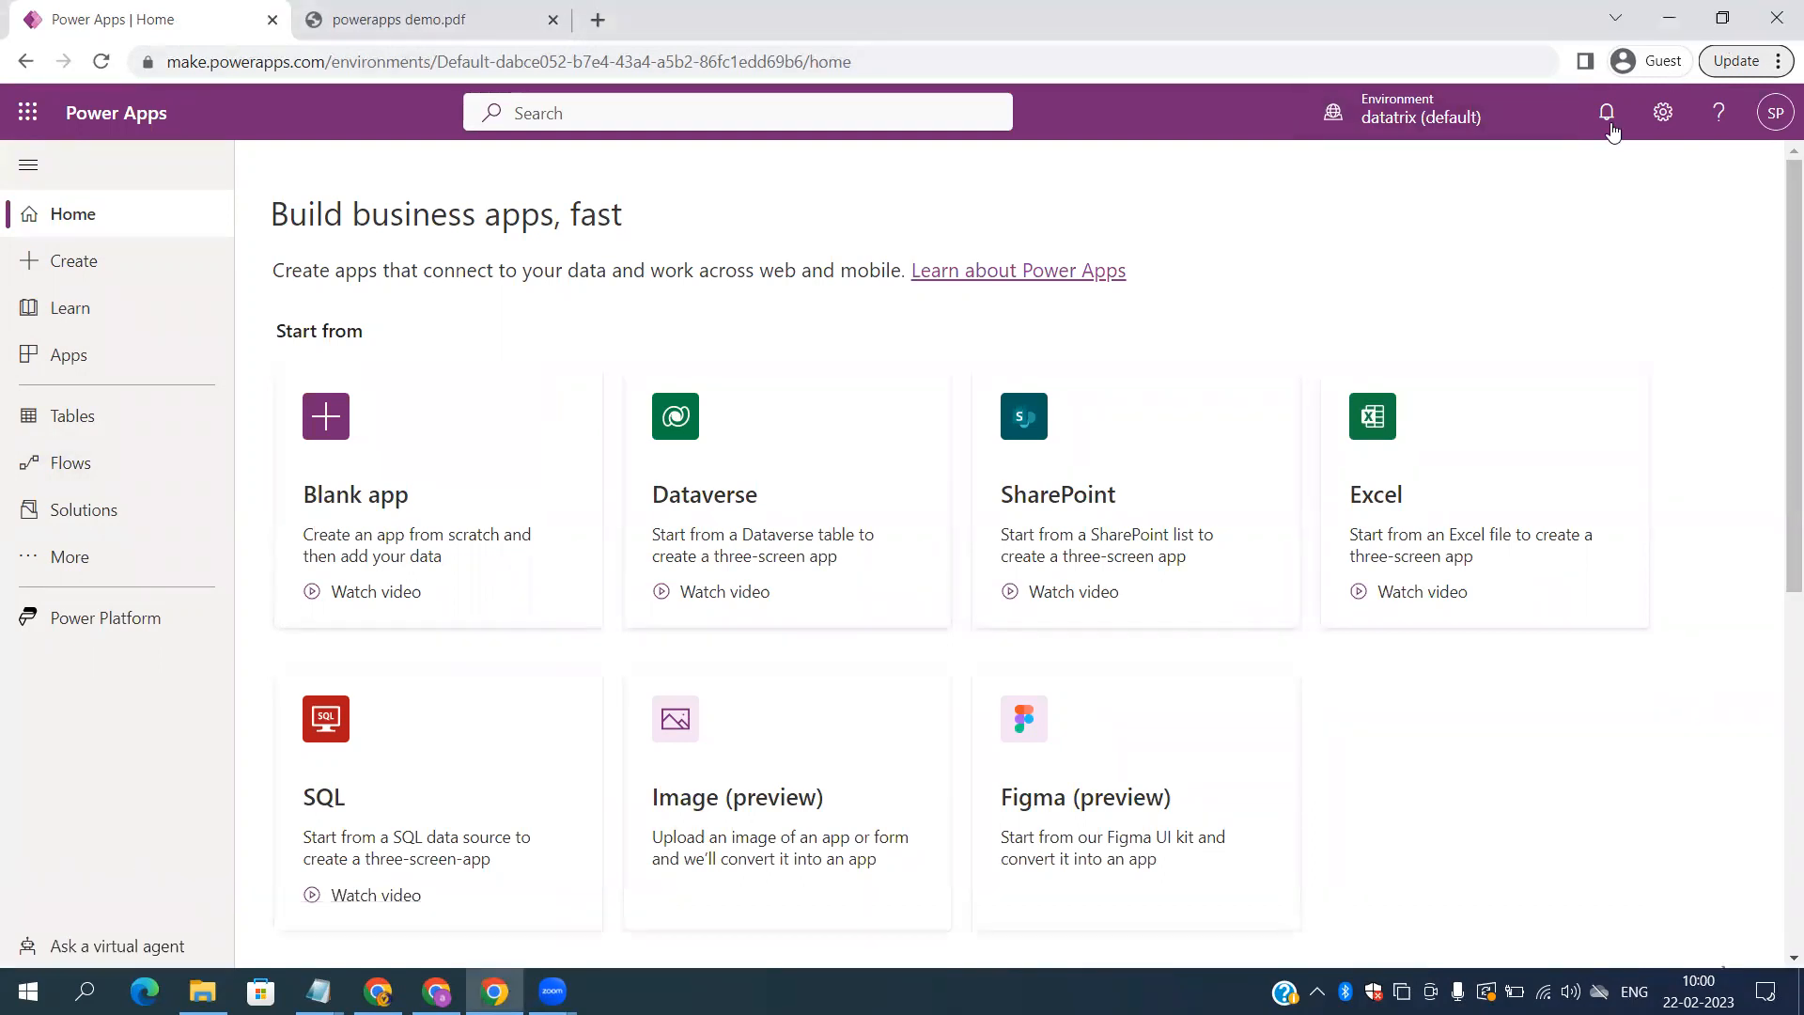
pyautogui.click(1774, 123)
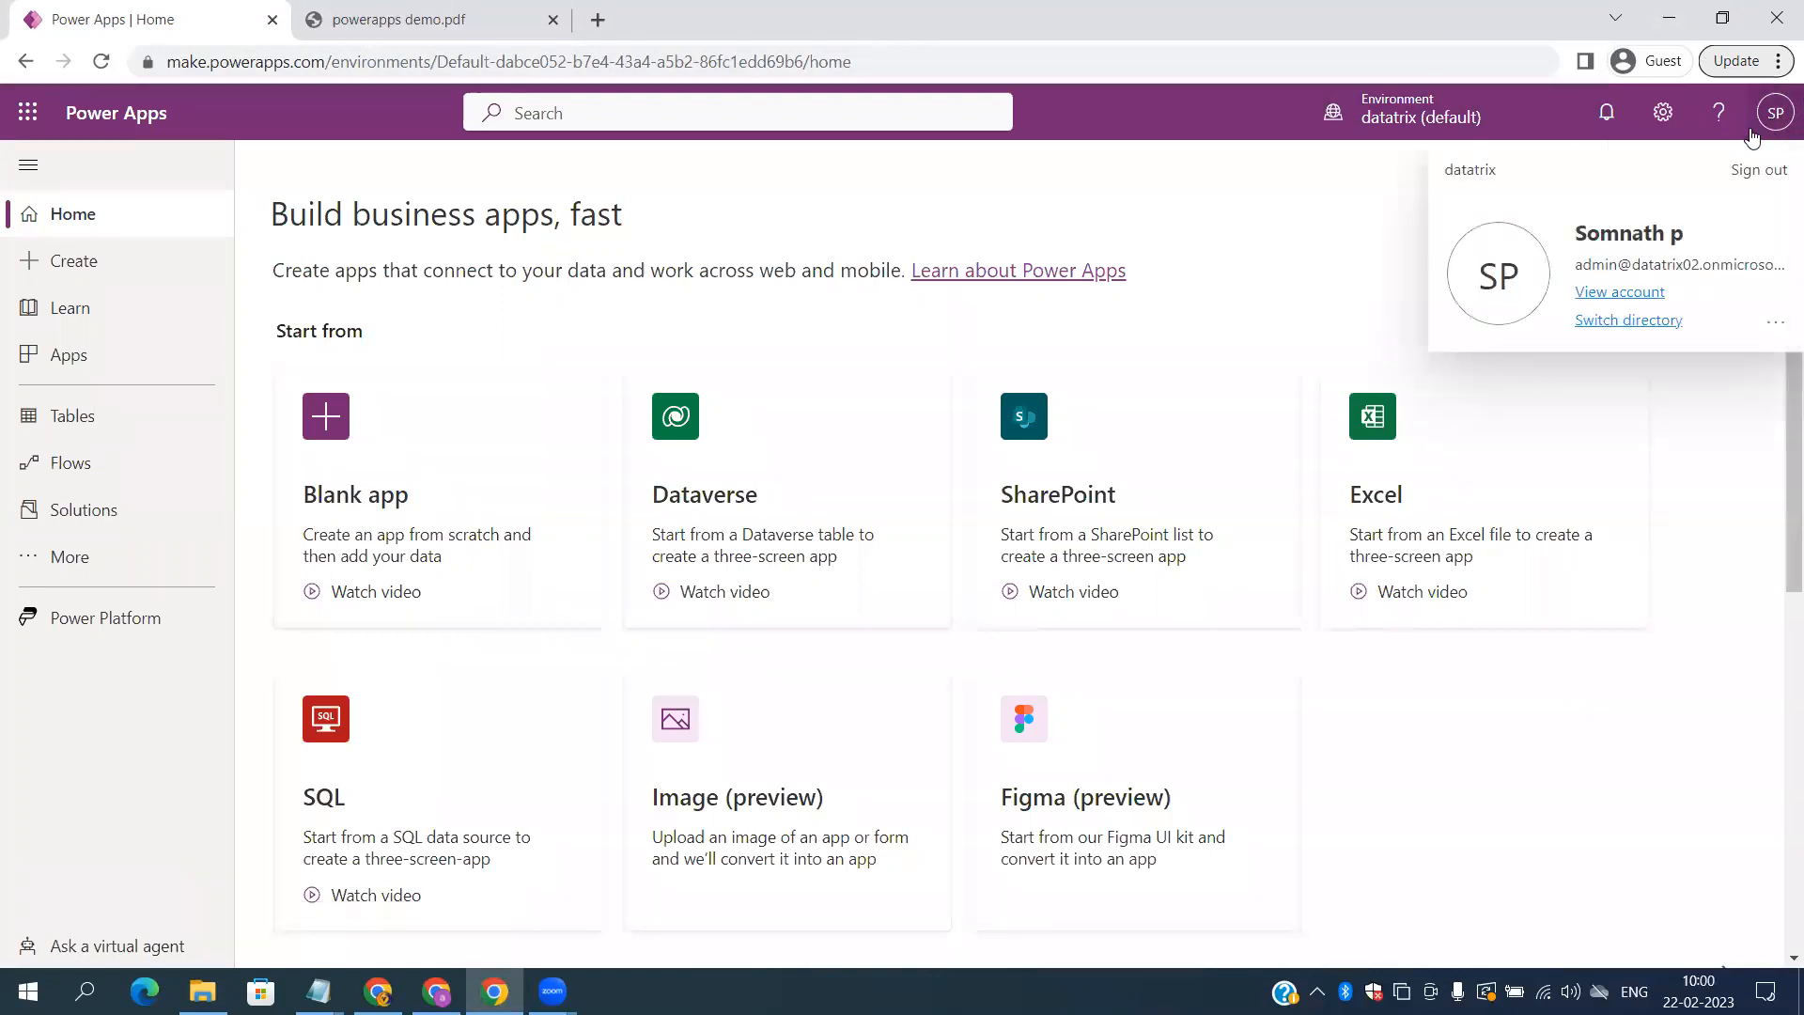
pyautogui.click(1259, 180)
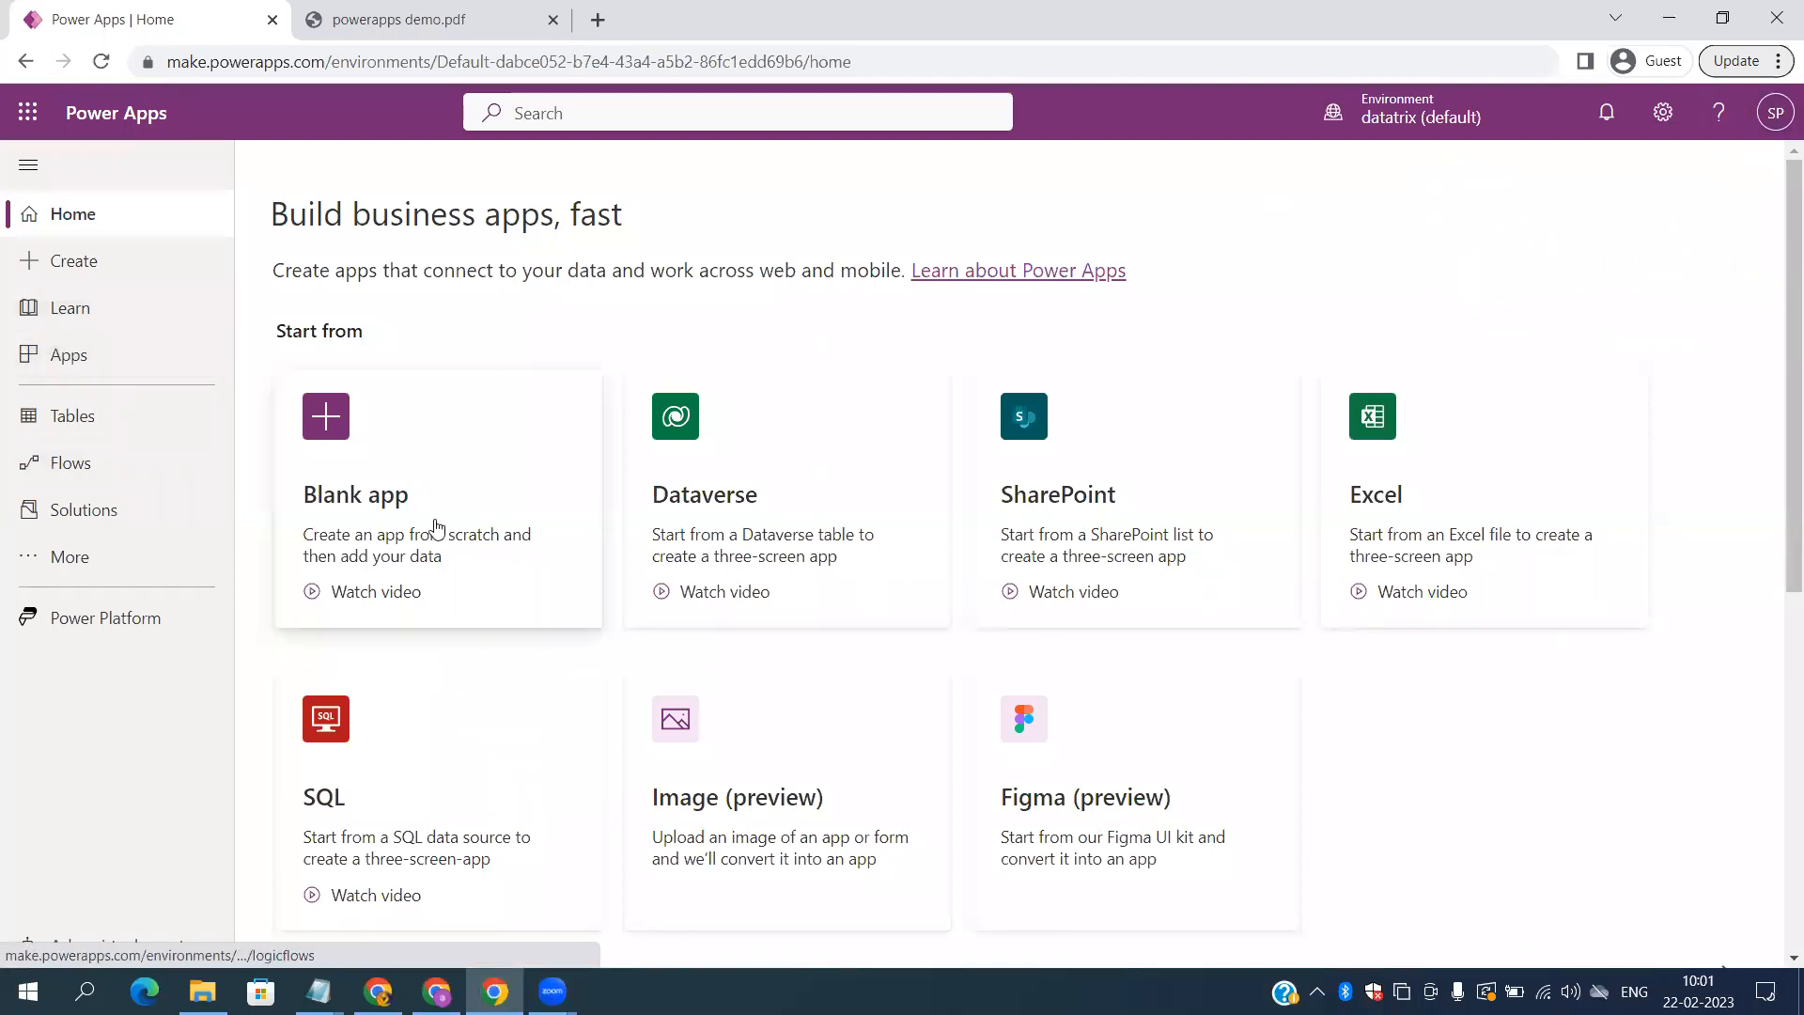
# Step: Create a blank canvas app in tablet format named 'abc'
pyautogui.click(390, 532)
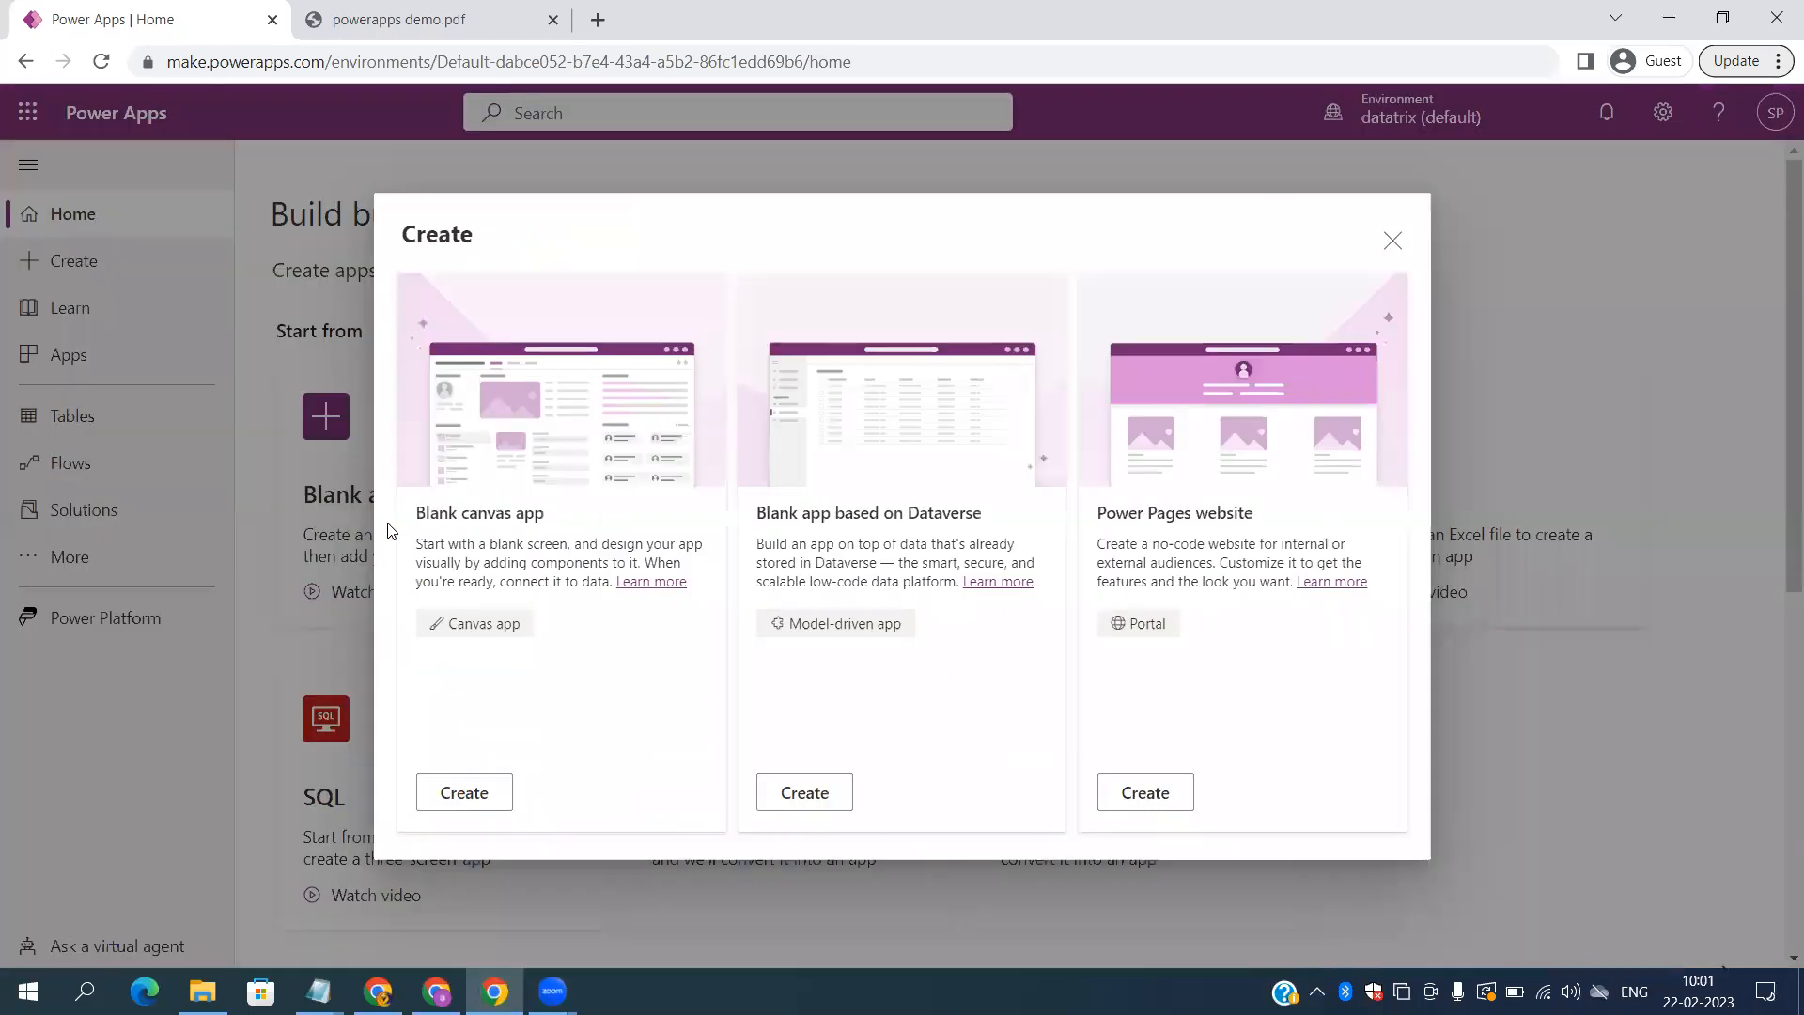
pyautogui.click(474, 794)
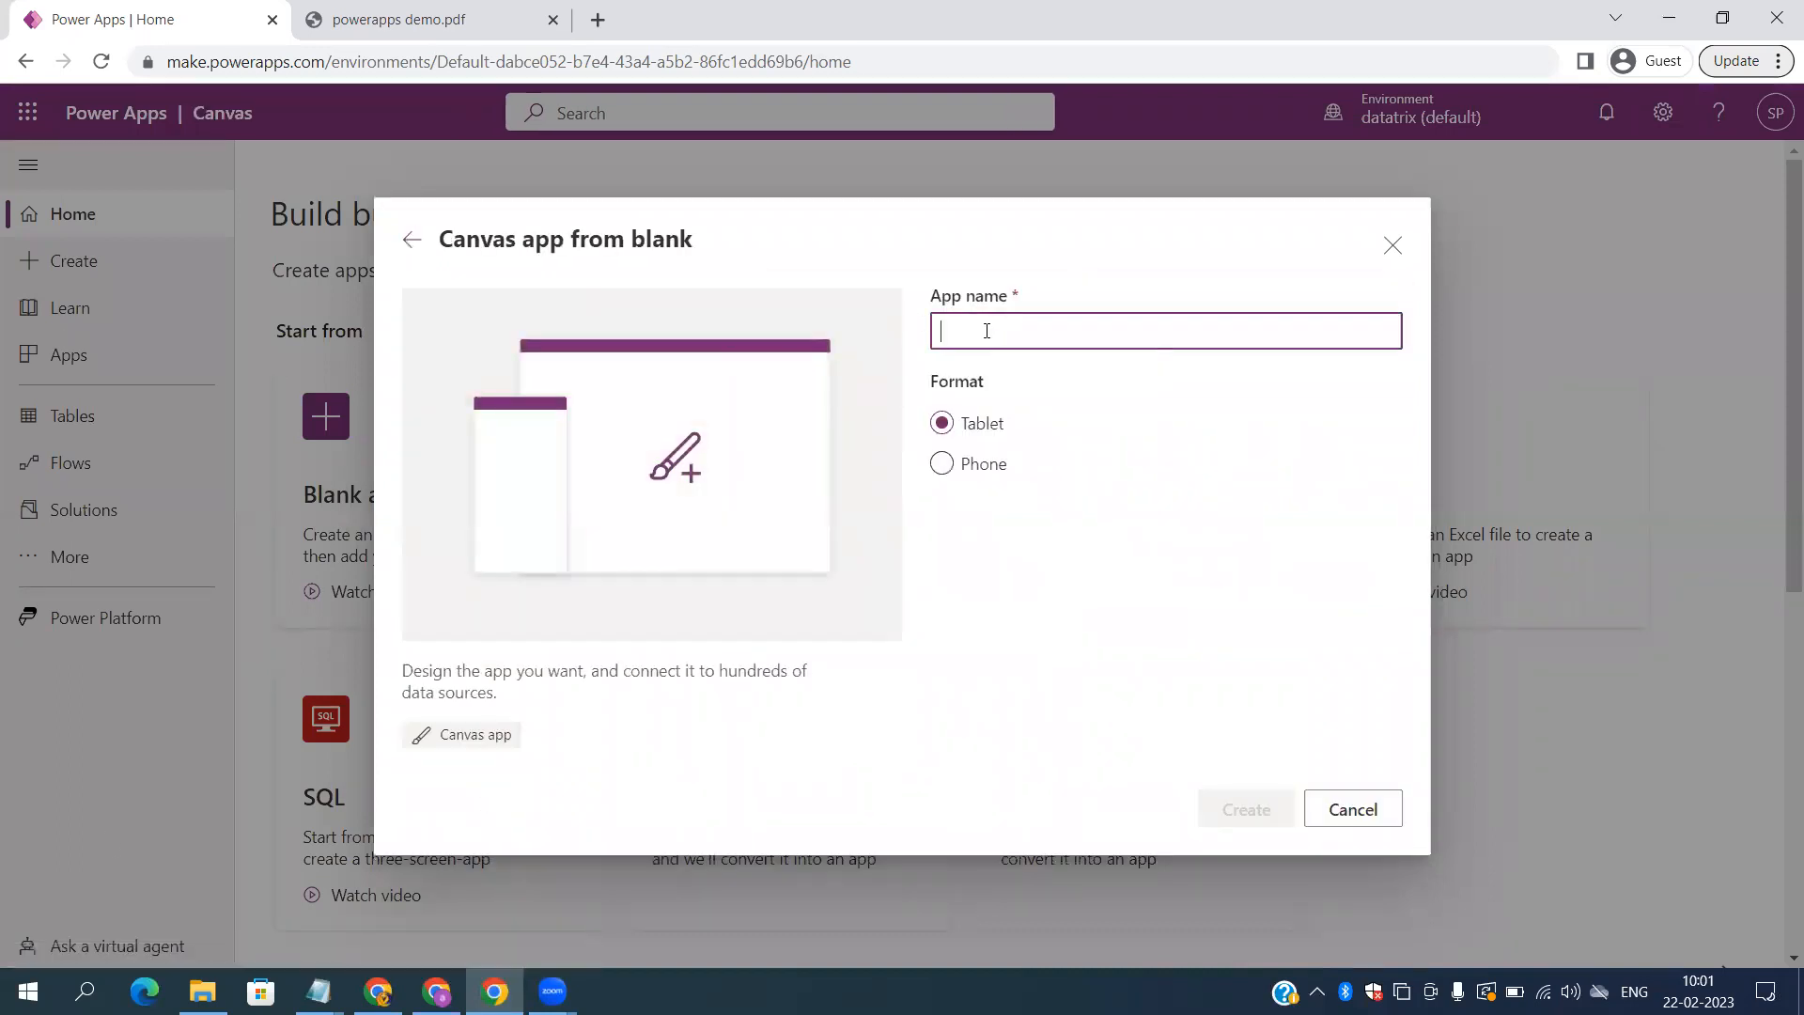
pyautogui.write('abc')
pyautogui.click(1234, 808)
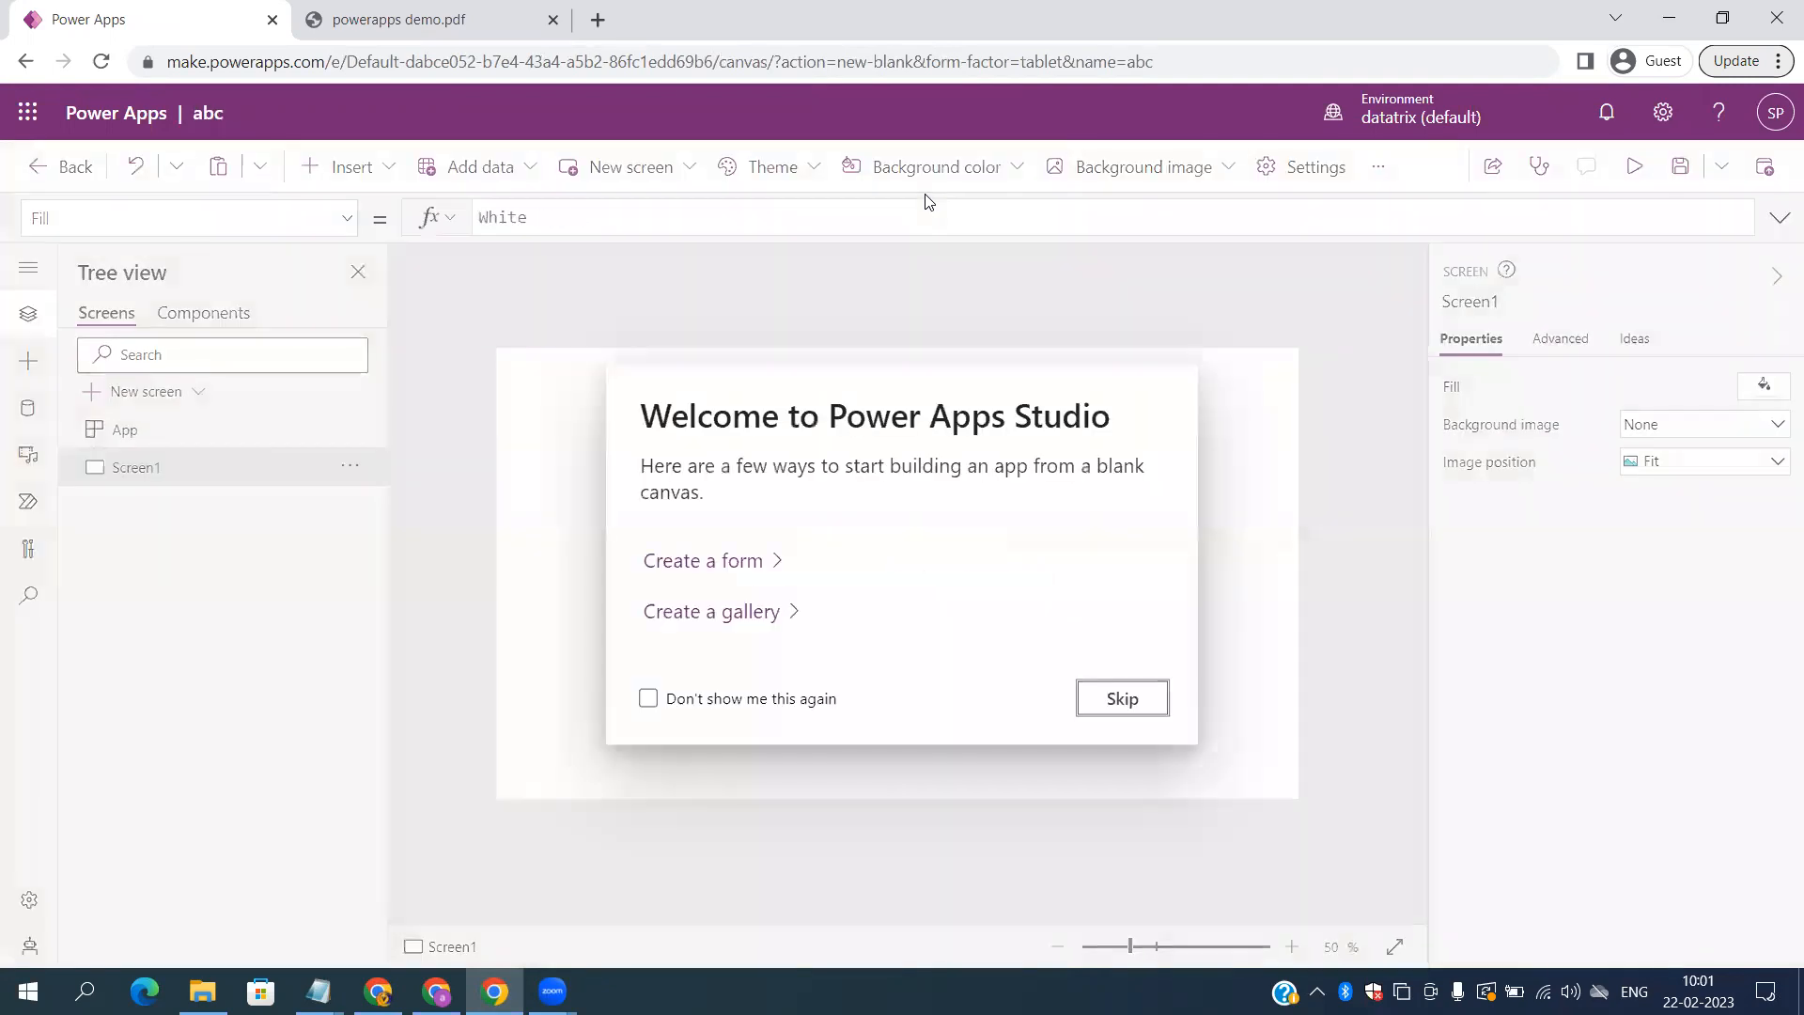
# Step: Skip the welcome prompt with 'Don't show me this again' ticked, then open Insert
pyautogui.click(700, 705)
pyautogui.click(1122, 698)
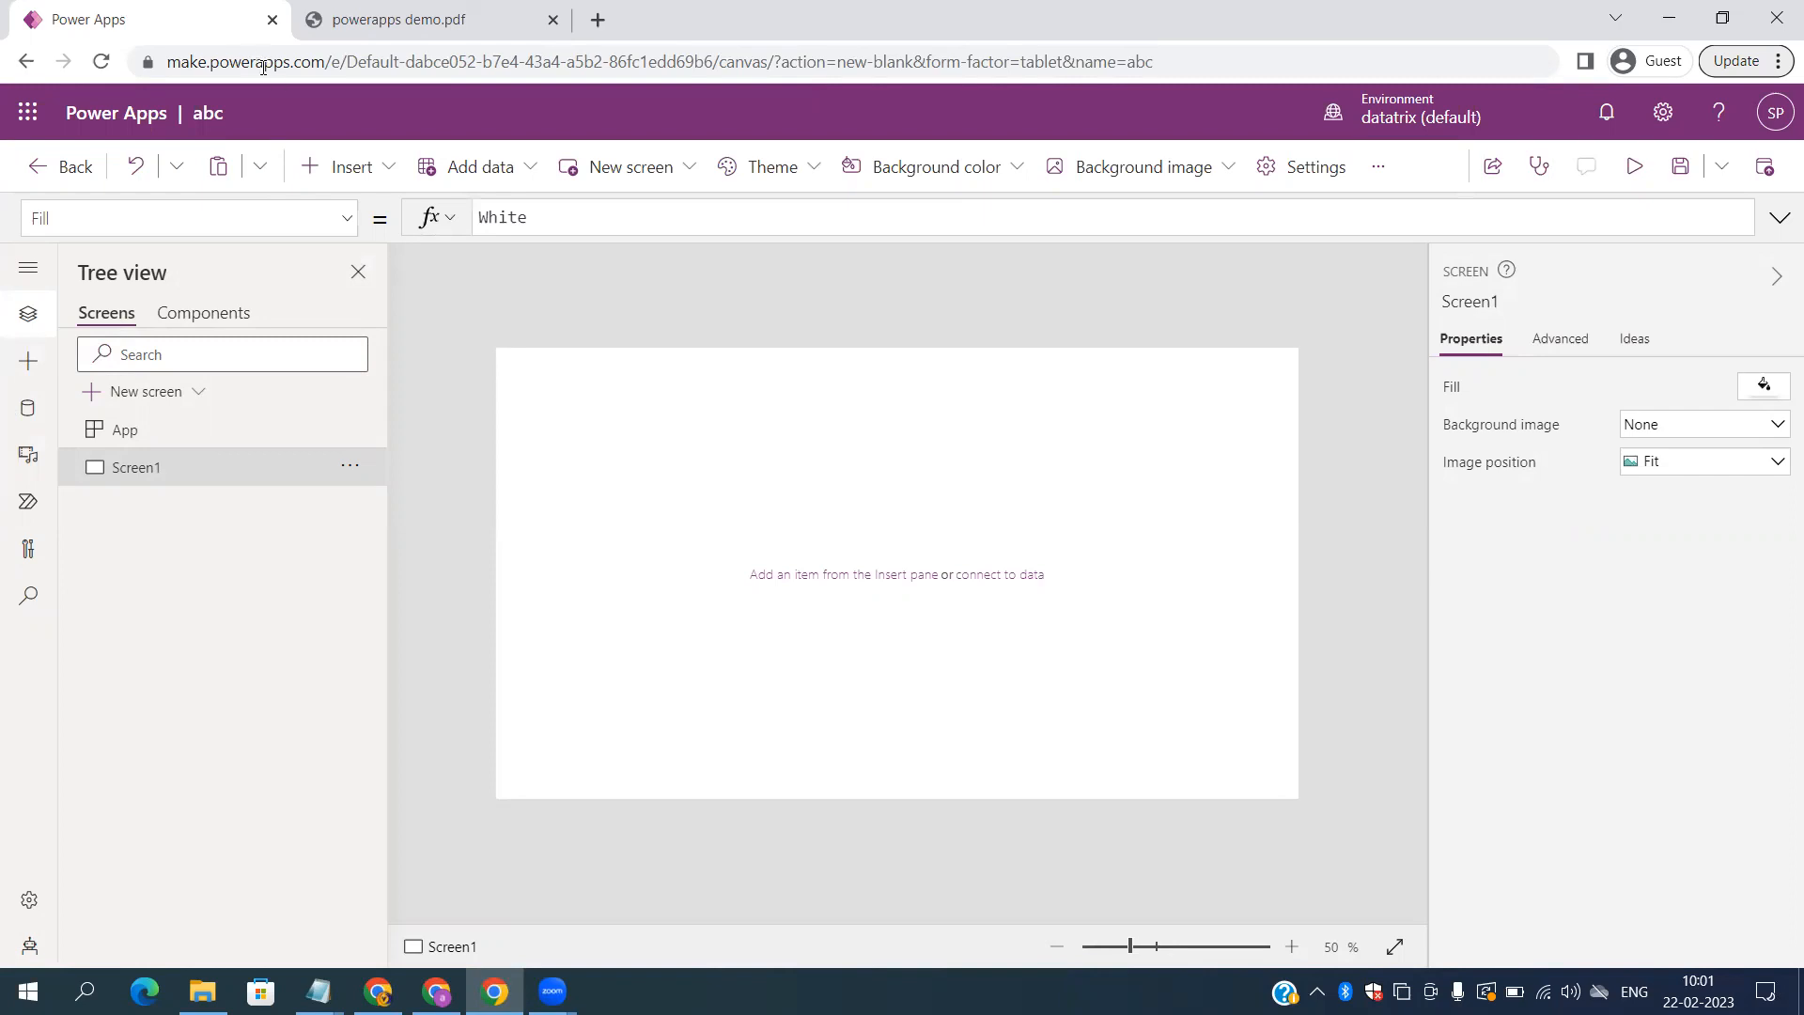
pyautogui.click(333, 169)
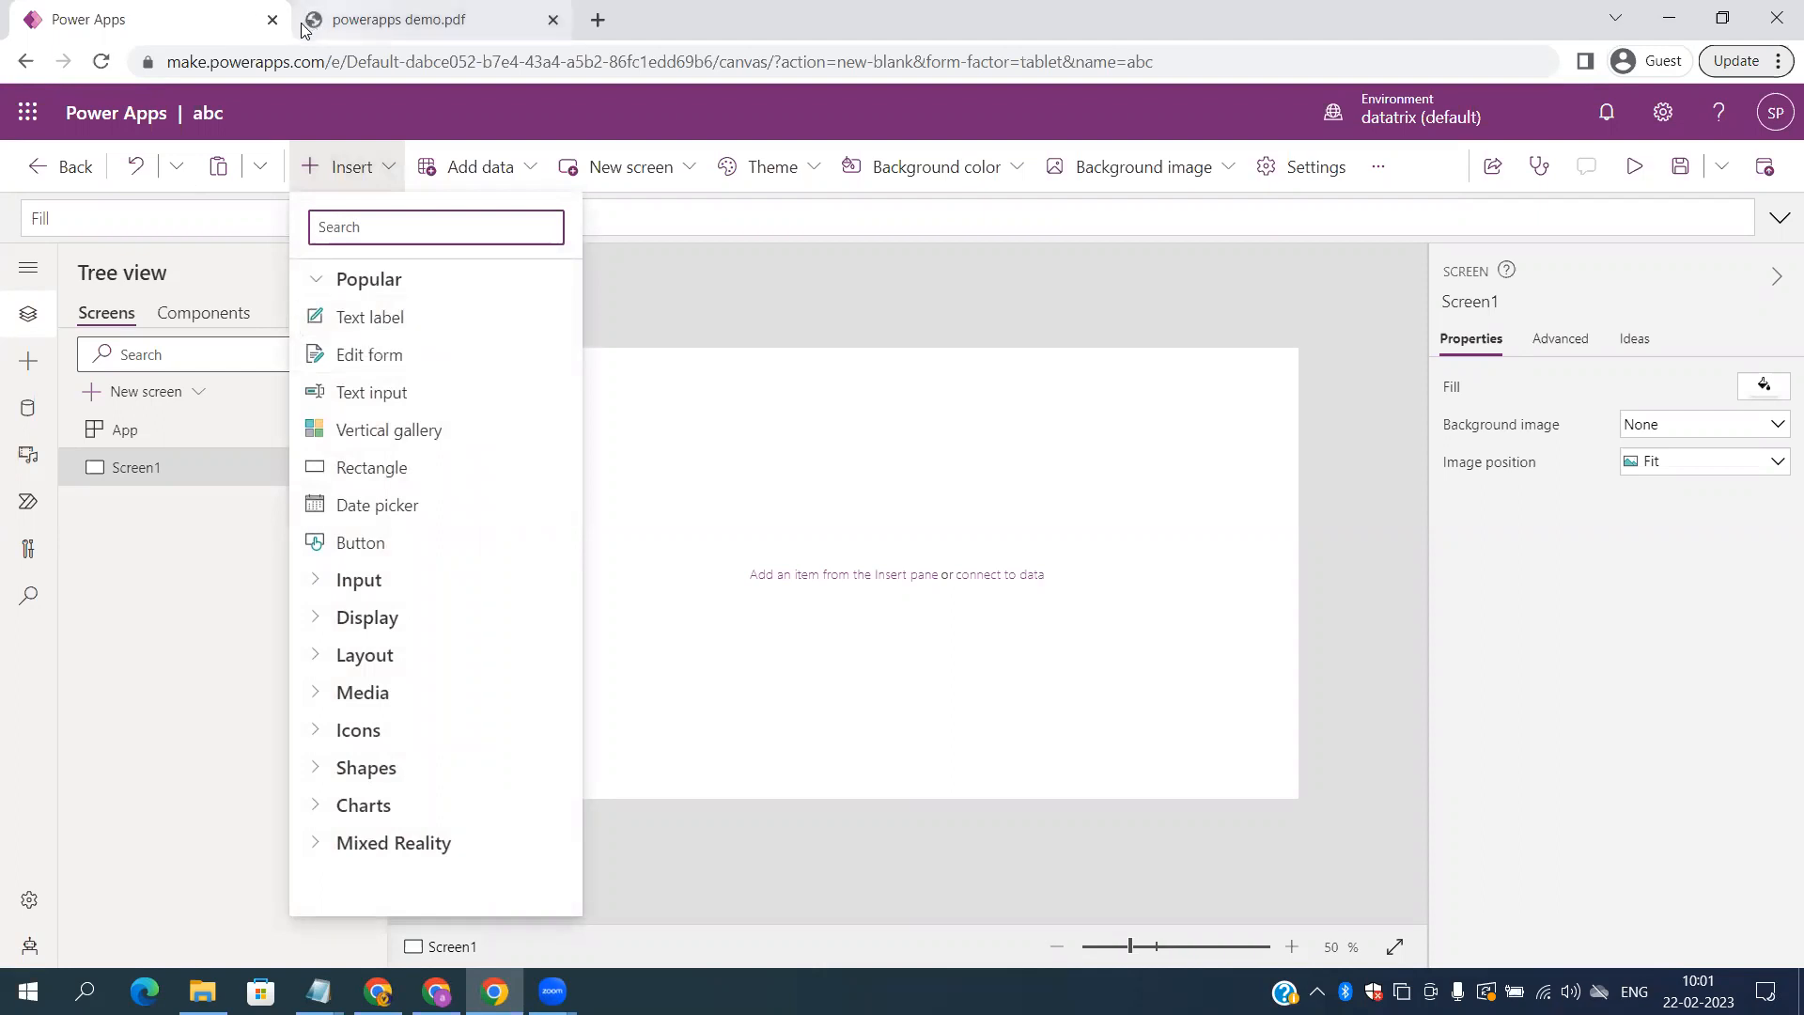
# Step: Add two text inputs, one near the screen centre and the second directly below it
pyautogui.click(776, 566)
pyautogui.click(347, 166)
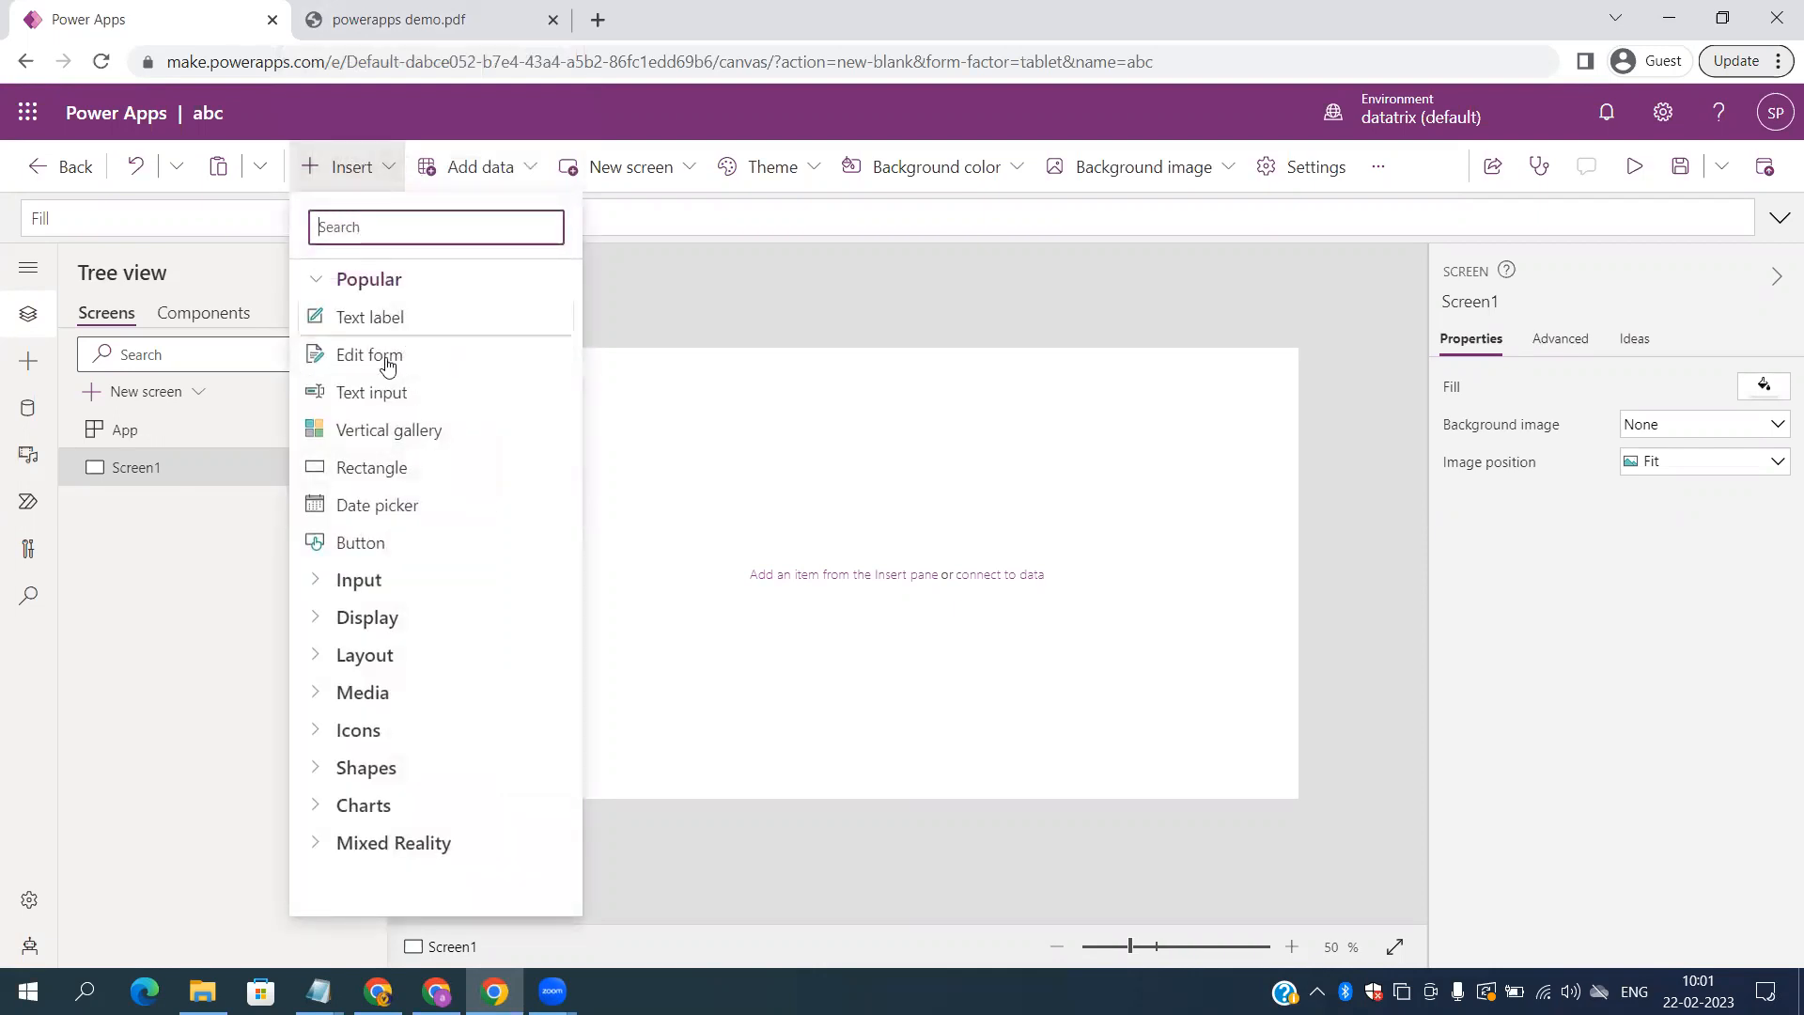
pyautogui.click(389, 387)
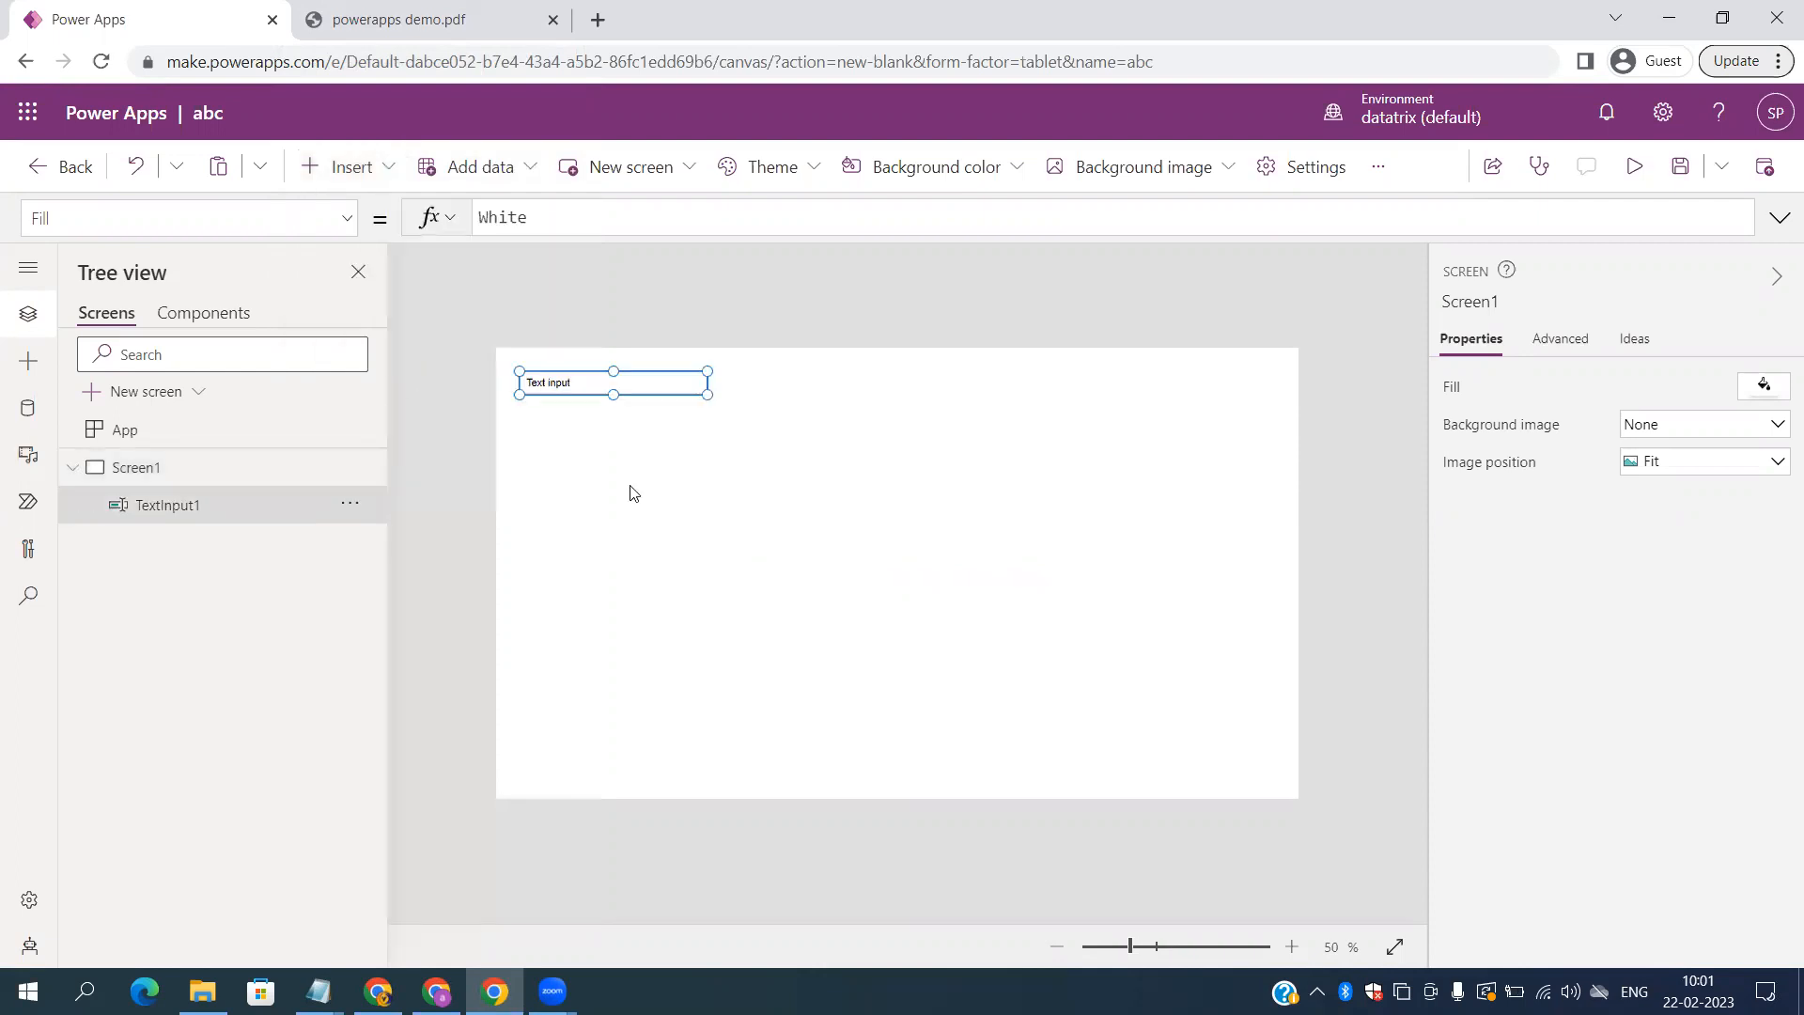
pyautogui.moveTo(624, 385); pyautogui.dragTo(929, 500)
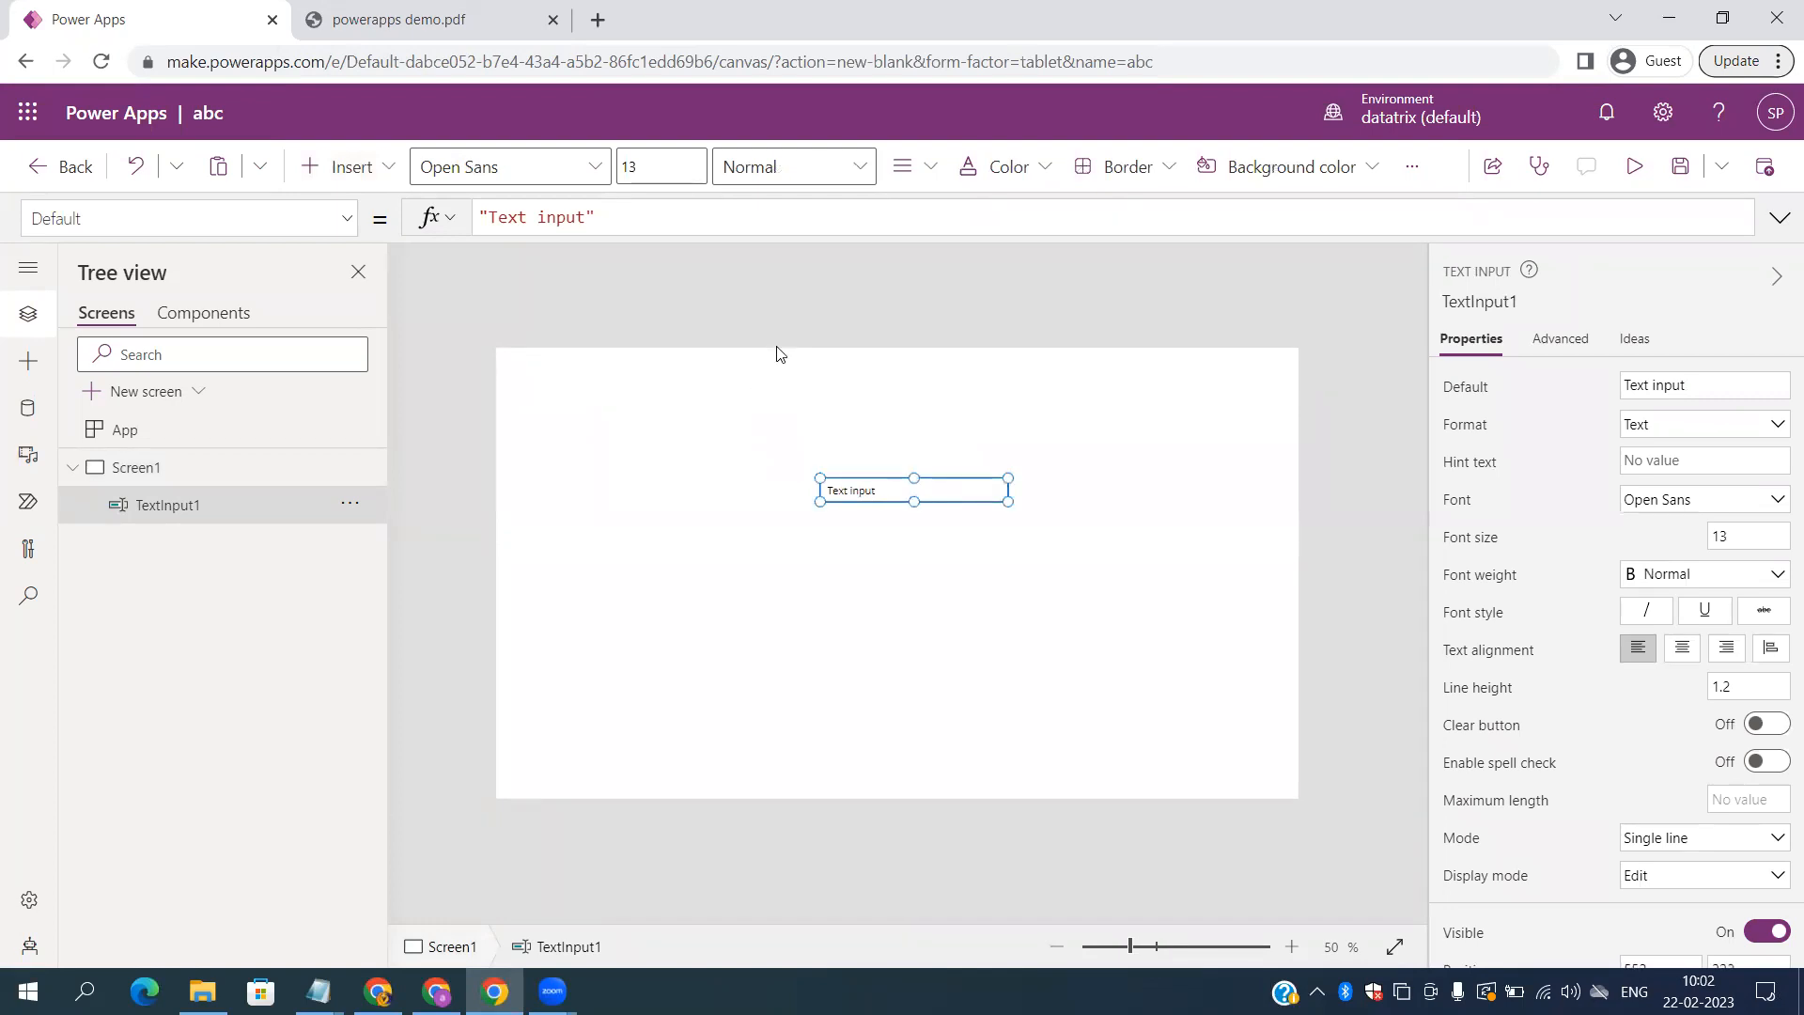
pyautogui.click(340, 178)
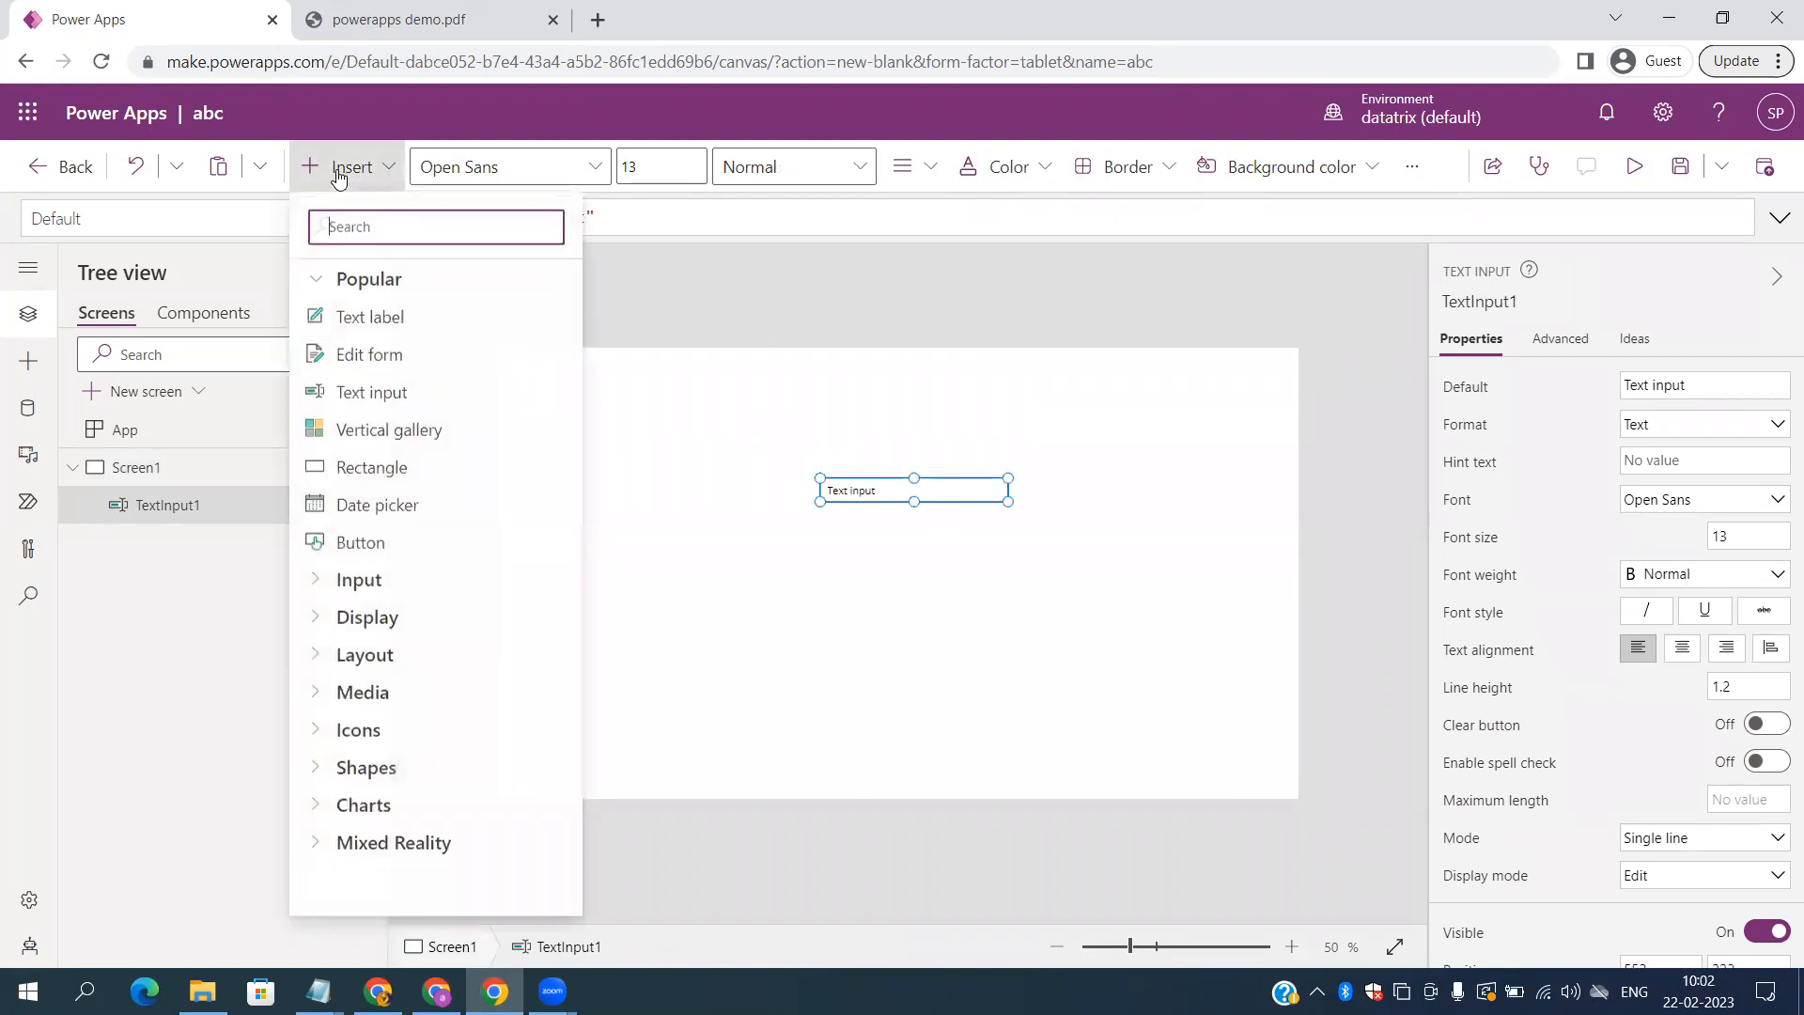
pyautogui.click(391, 390)
pyautogui.moveTo(606, 382); pyautogui.dragTo(910, 564)
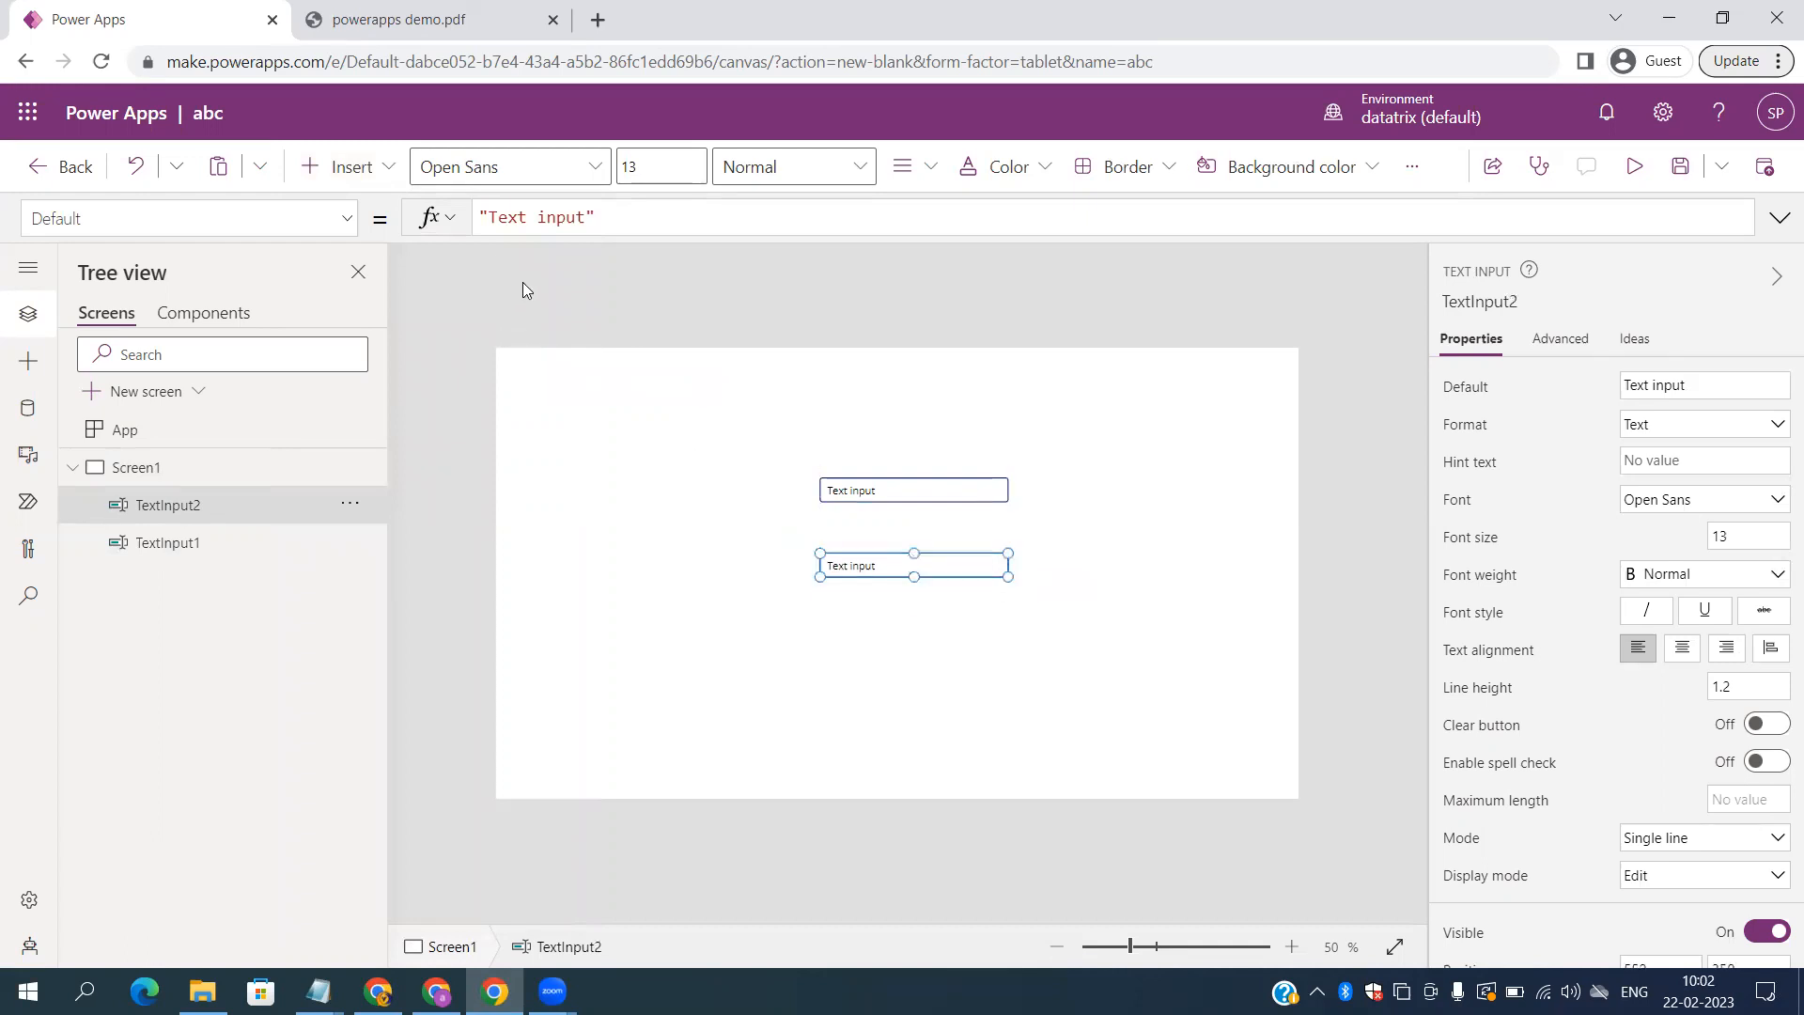
pyautogui.click(357, 169)
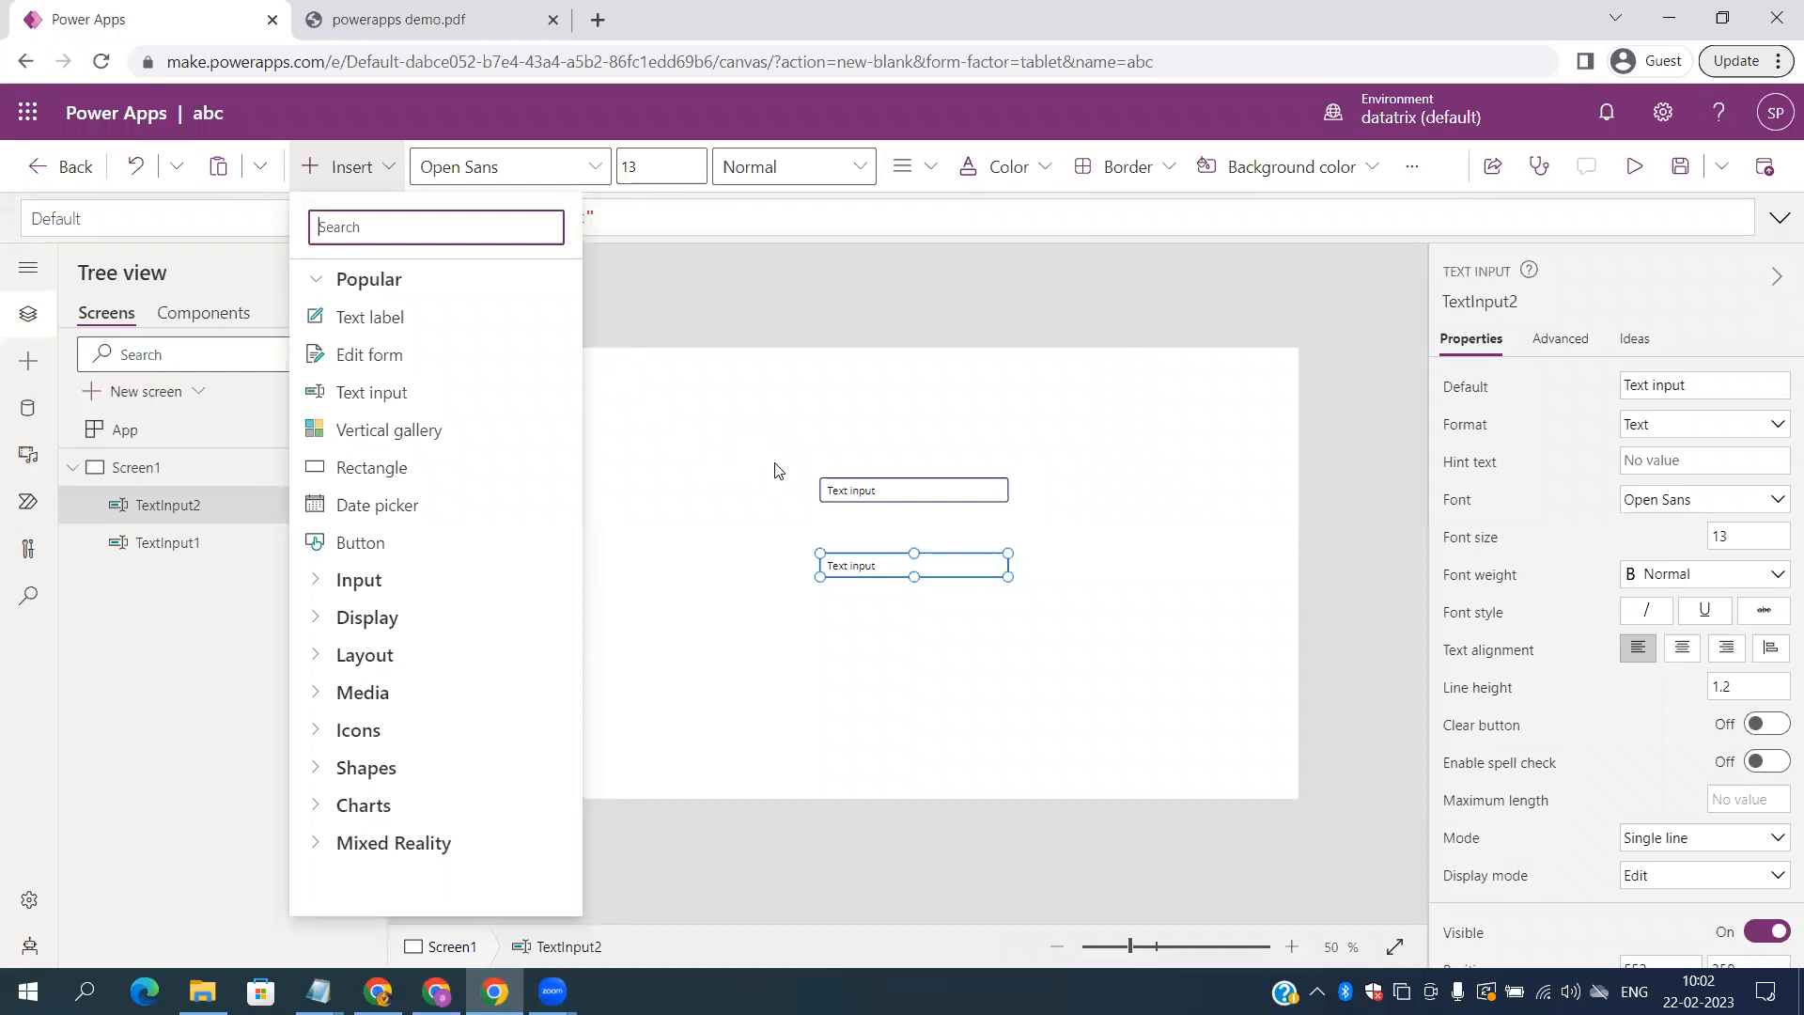
# Step: Add two text labels, placing one to the left of each text input
pyautogui.click(400, 320)
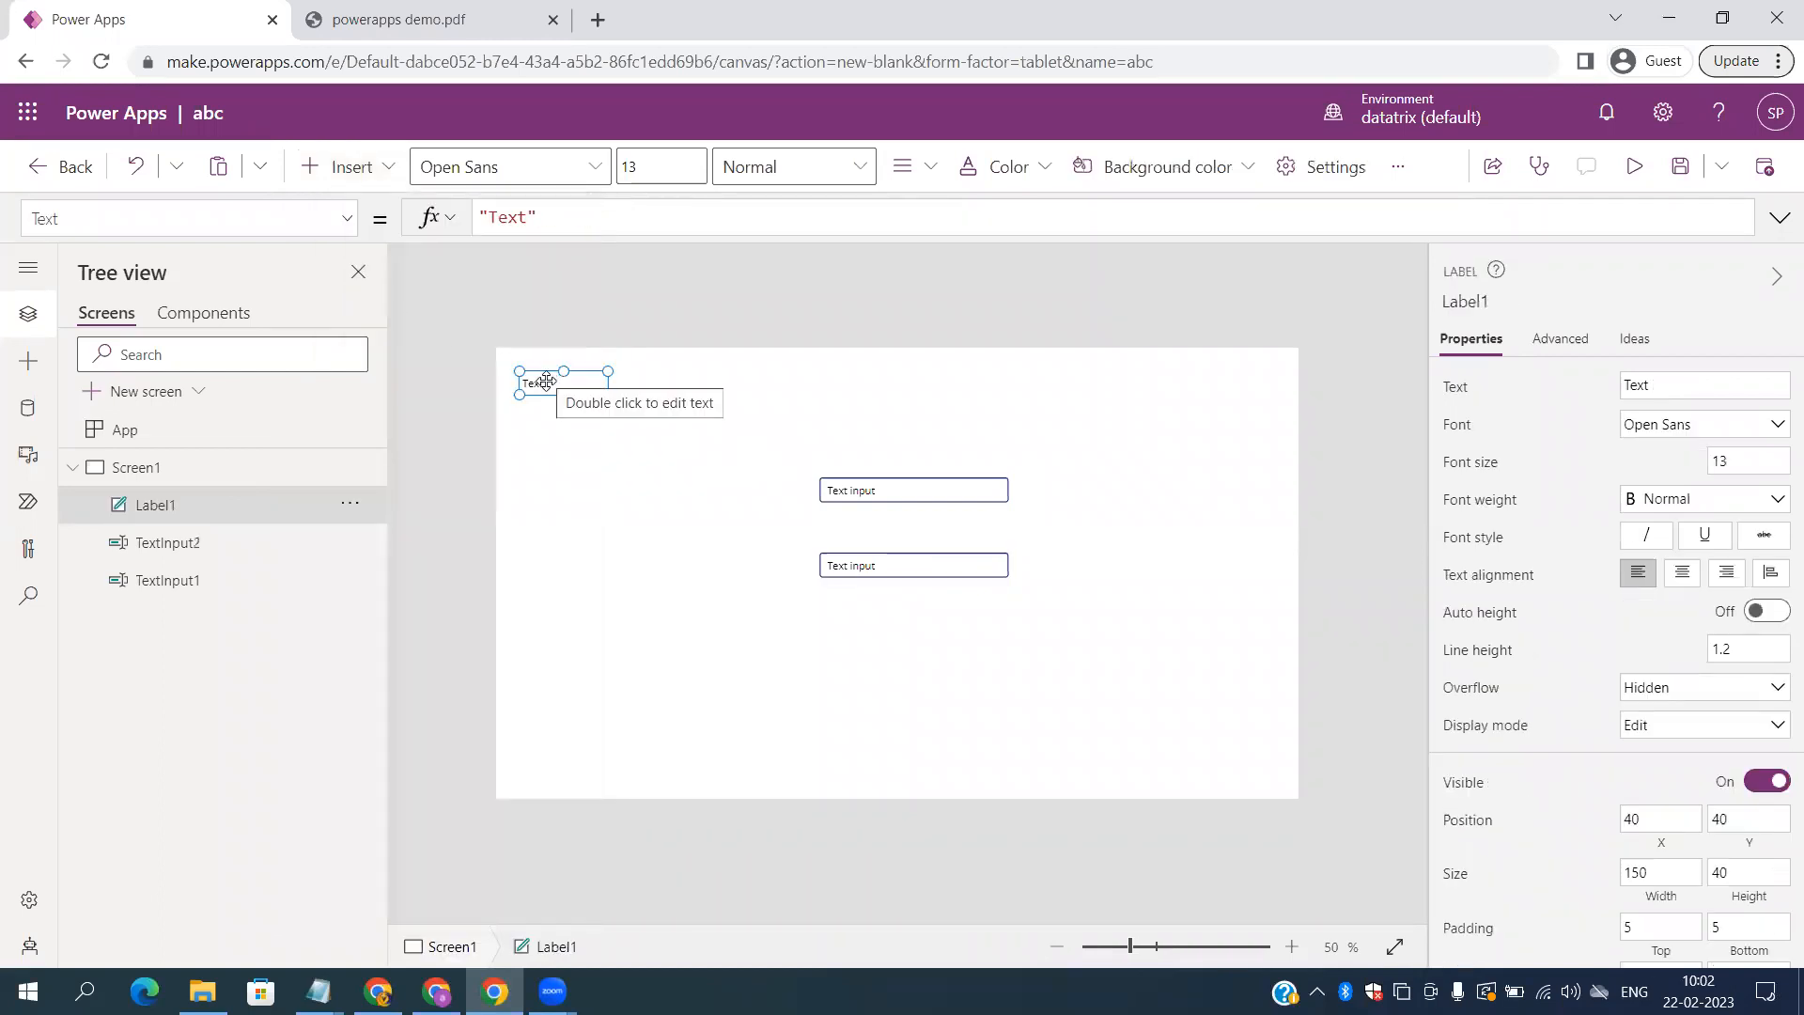
pyautogui.moveTo(546, 380); pyautogui.dragTo(741, 488)
pyautogui.click(372, 171)
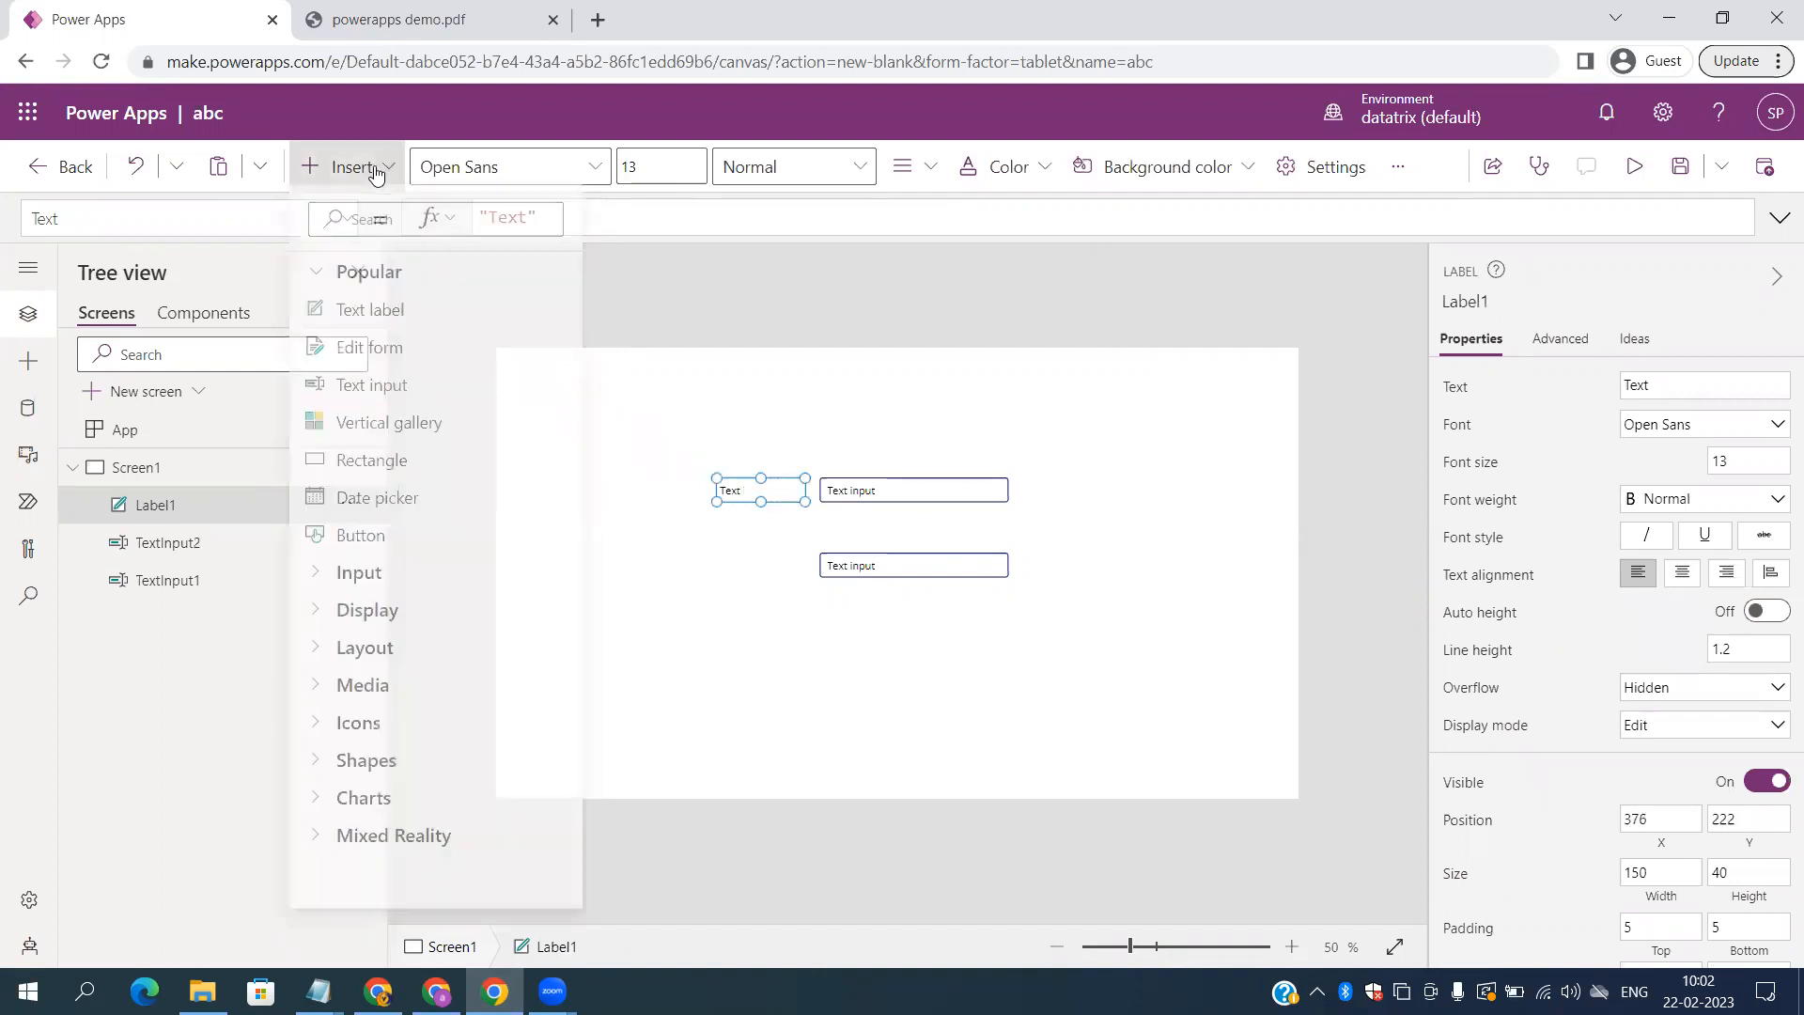
pyautogui.click(427, 316)
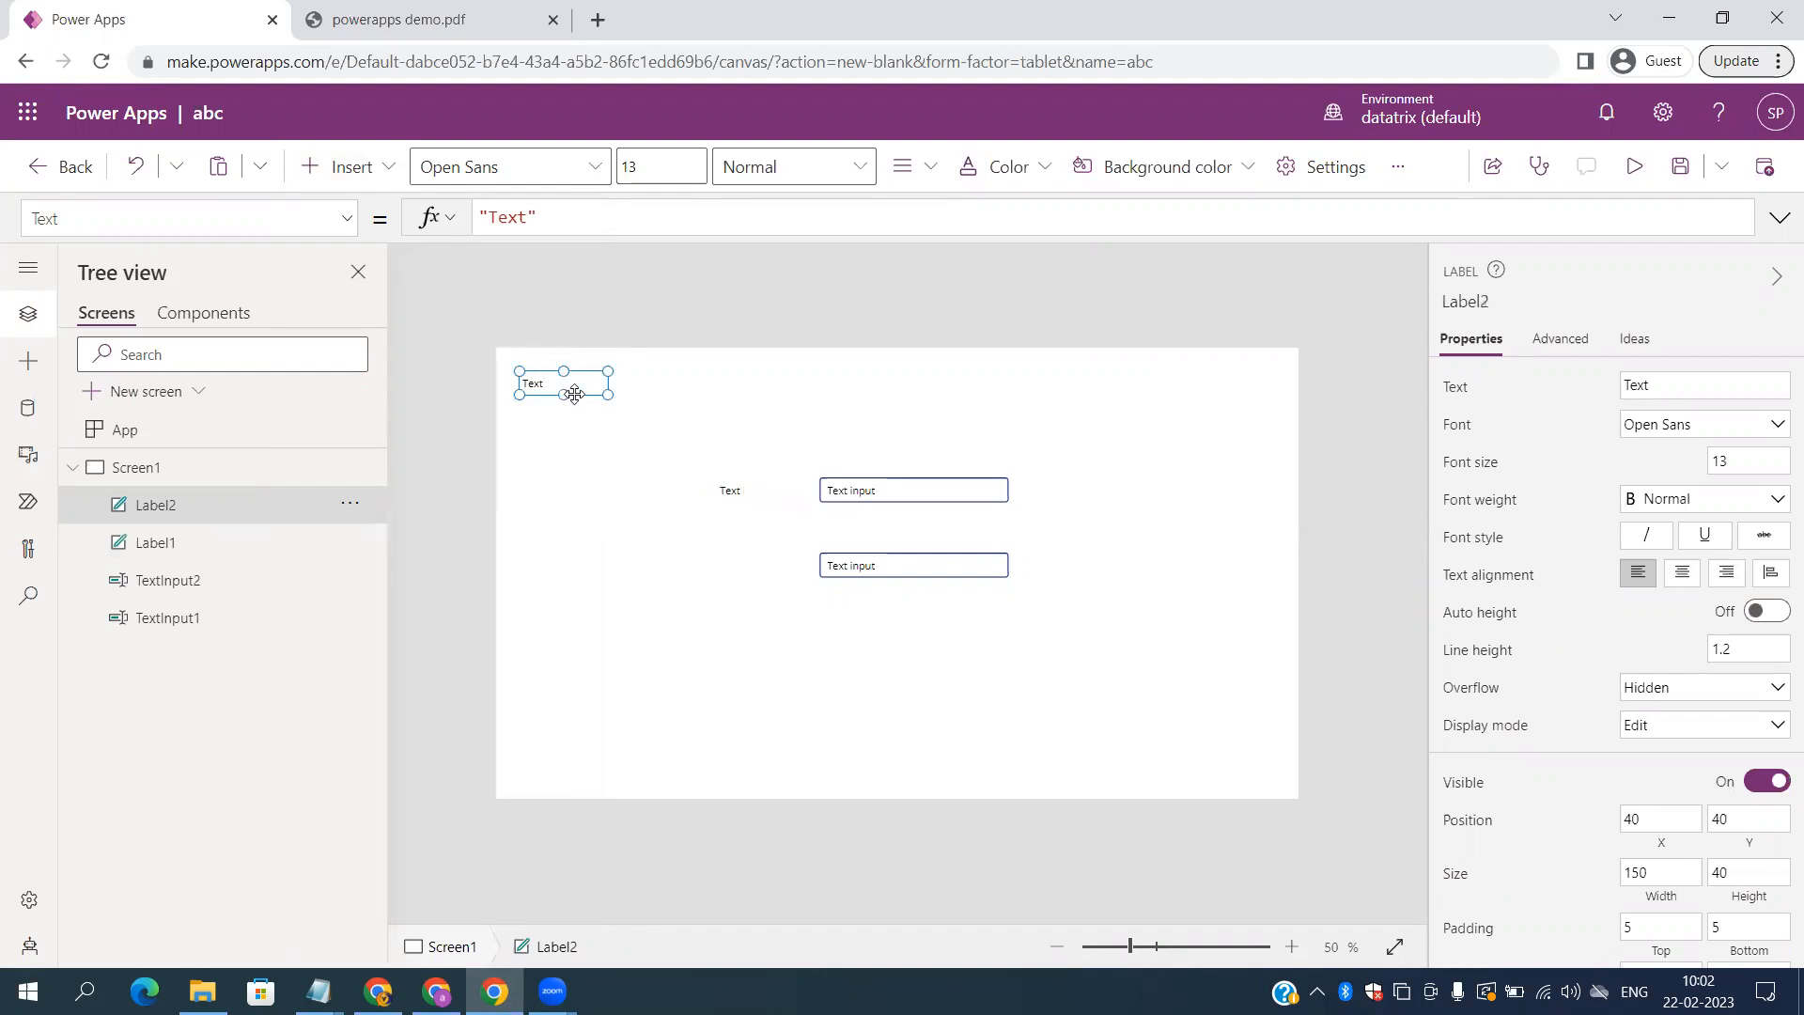
pyautogui.moveTo(543, 384); pyautogui.dragTo(730, 566)
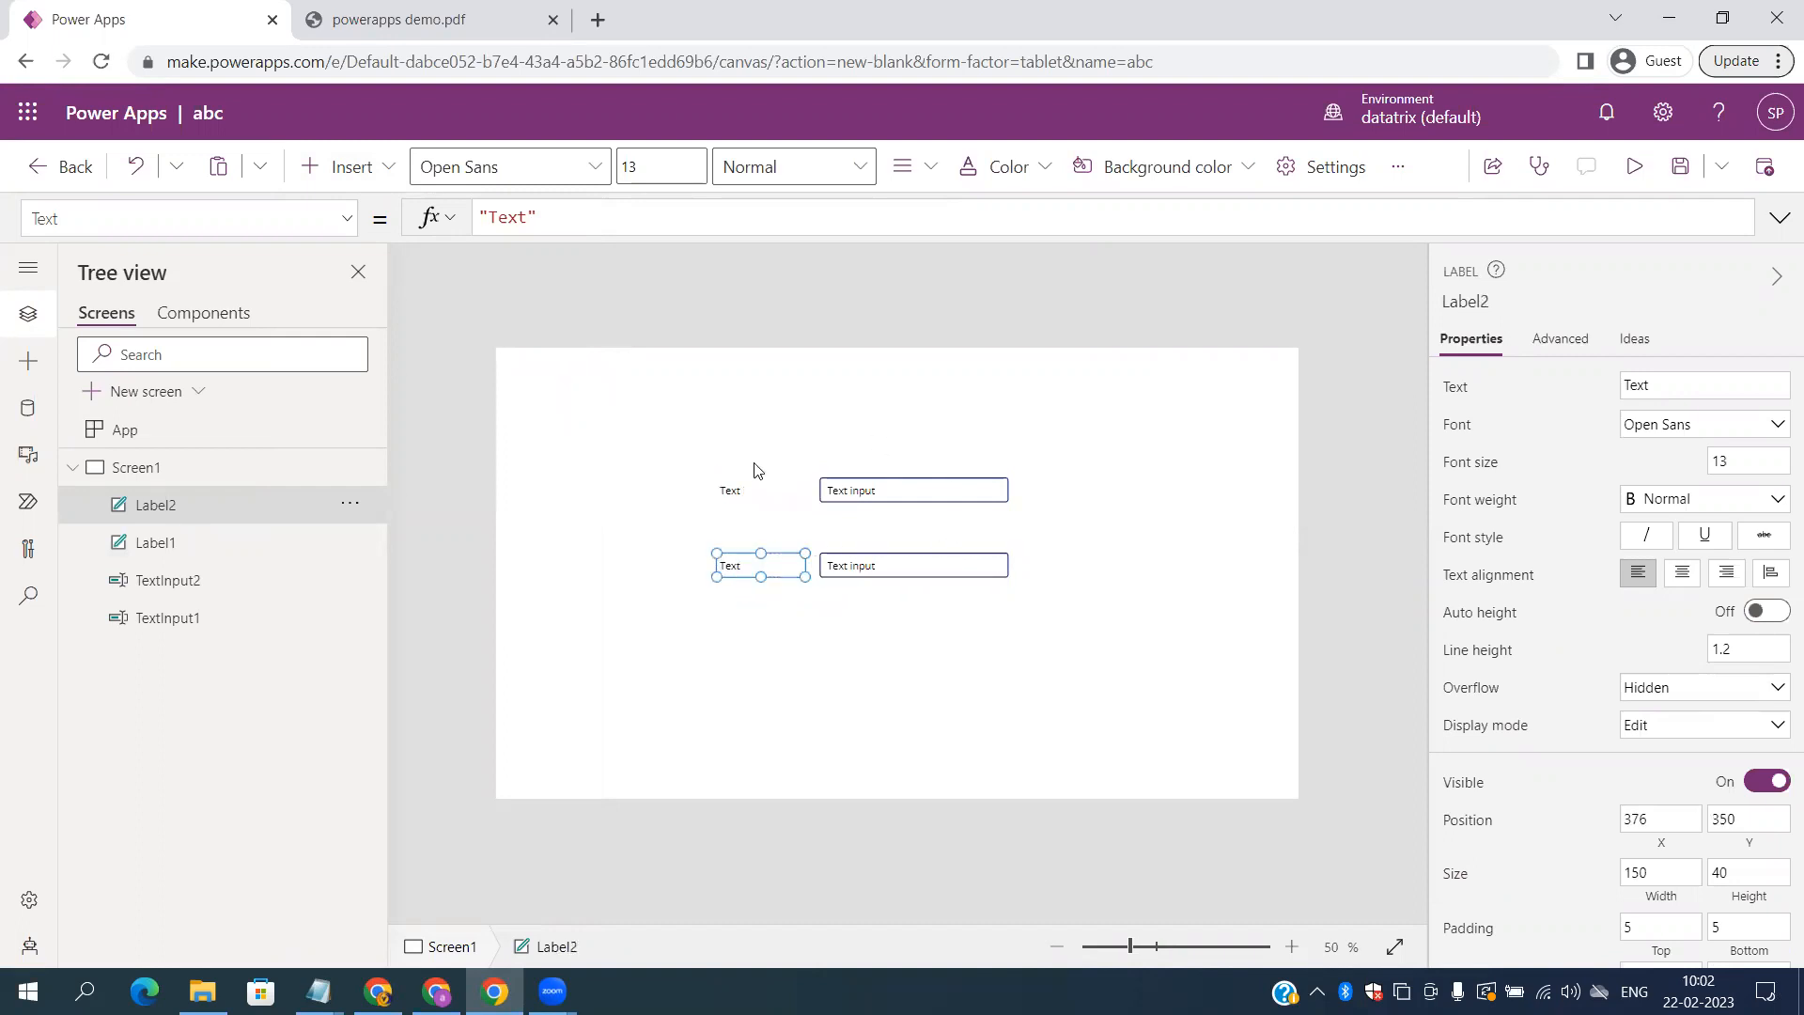
# Step: Change the upper label's text from 'Text' to 'User Name'
pyautogui.click(736, 489)
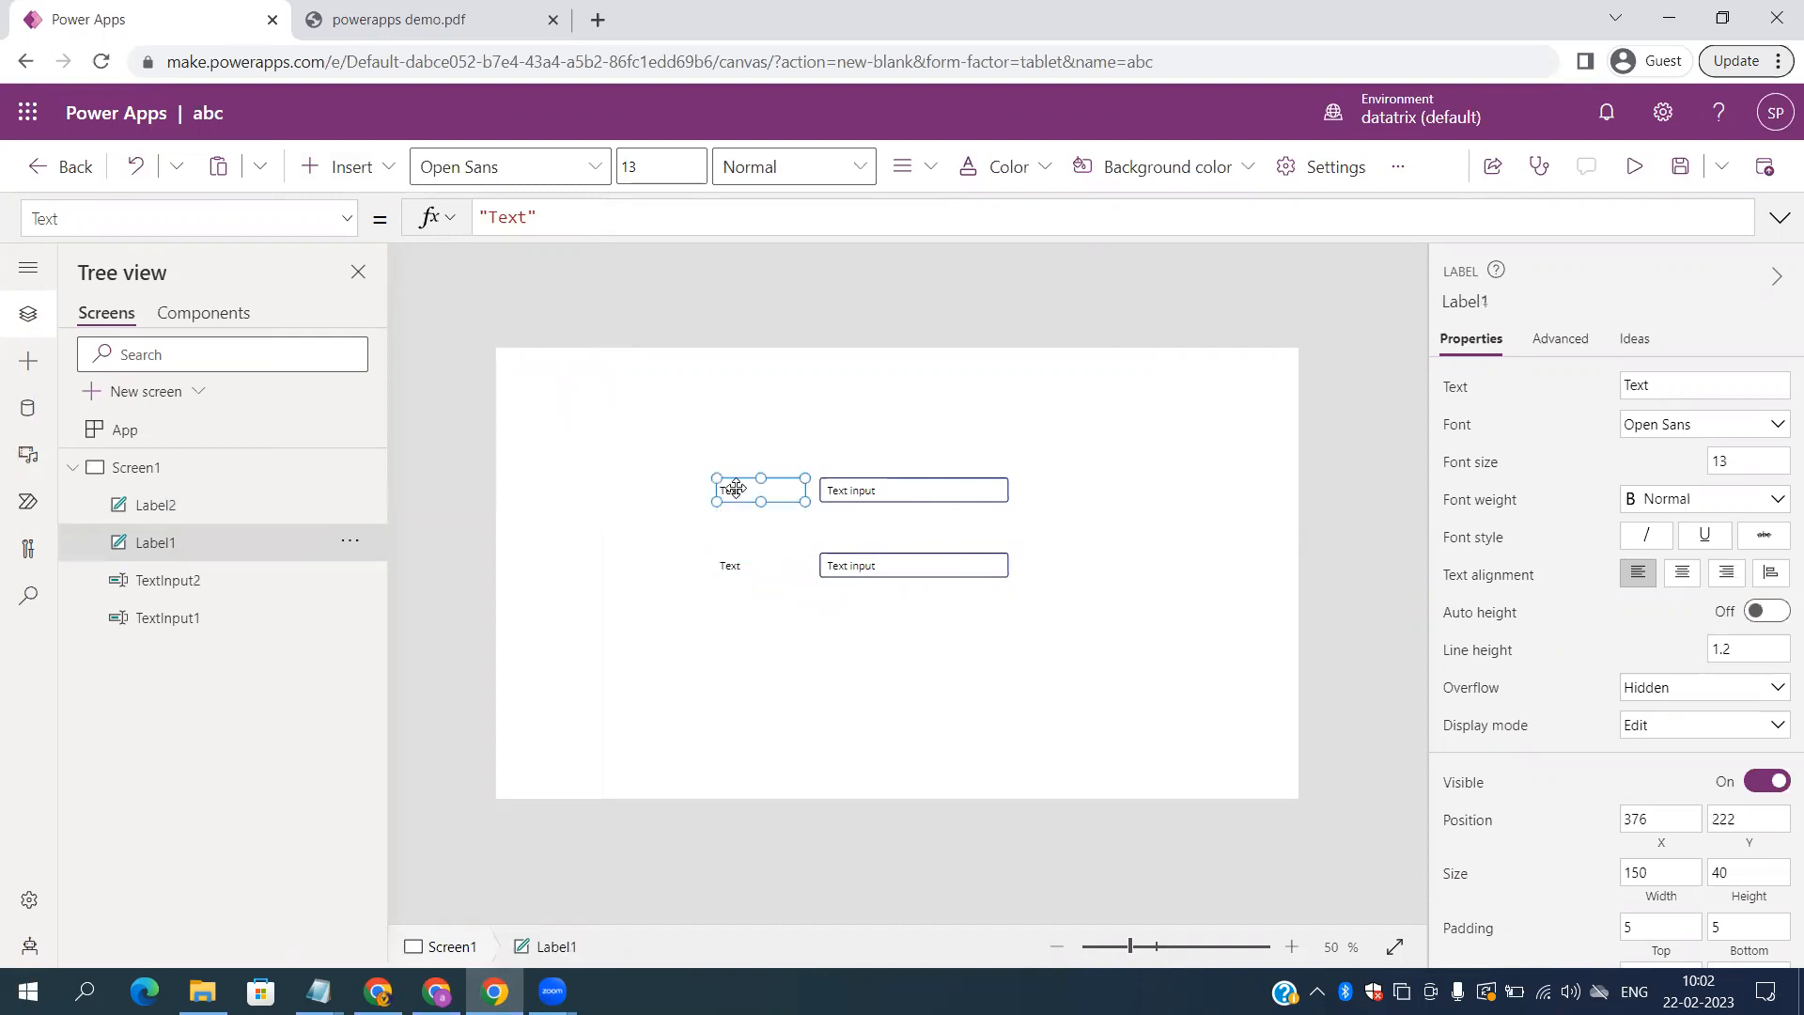
pyautogui.doubleClick(524, 219)
pyautogui.press('BackSpace')
pyautogui.write('User Name')
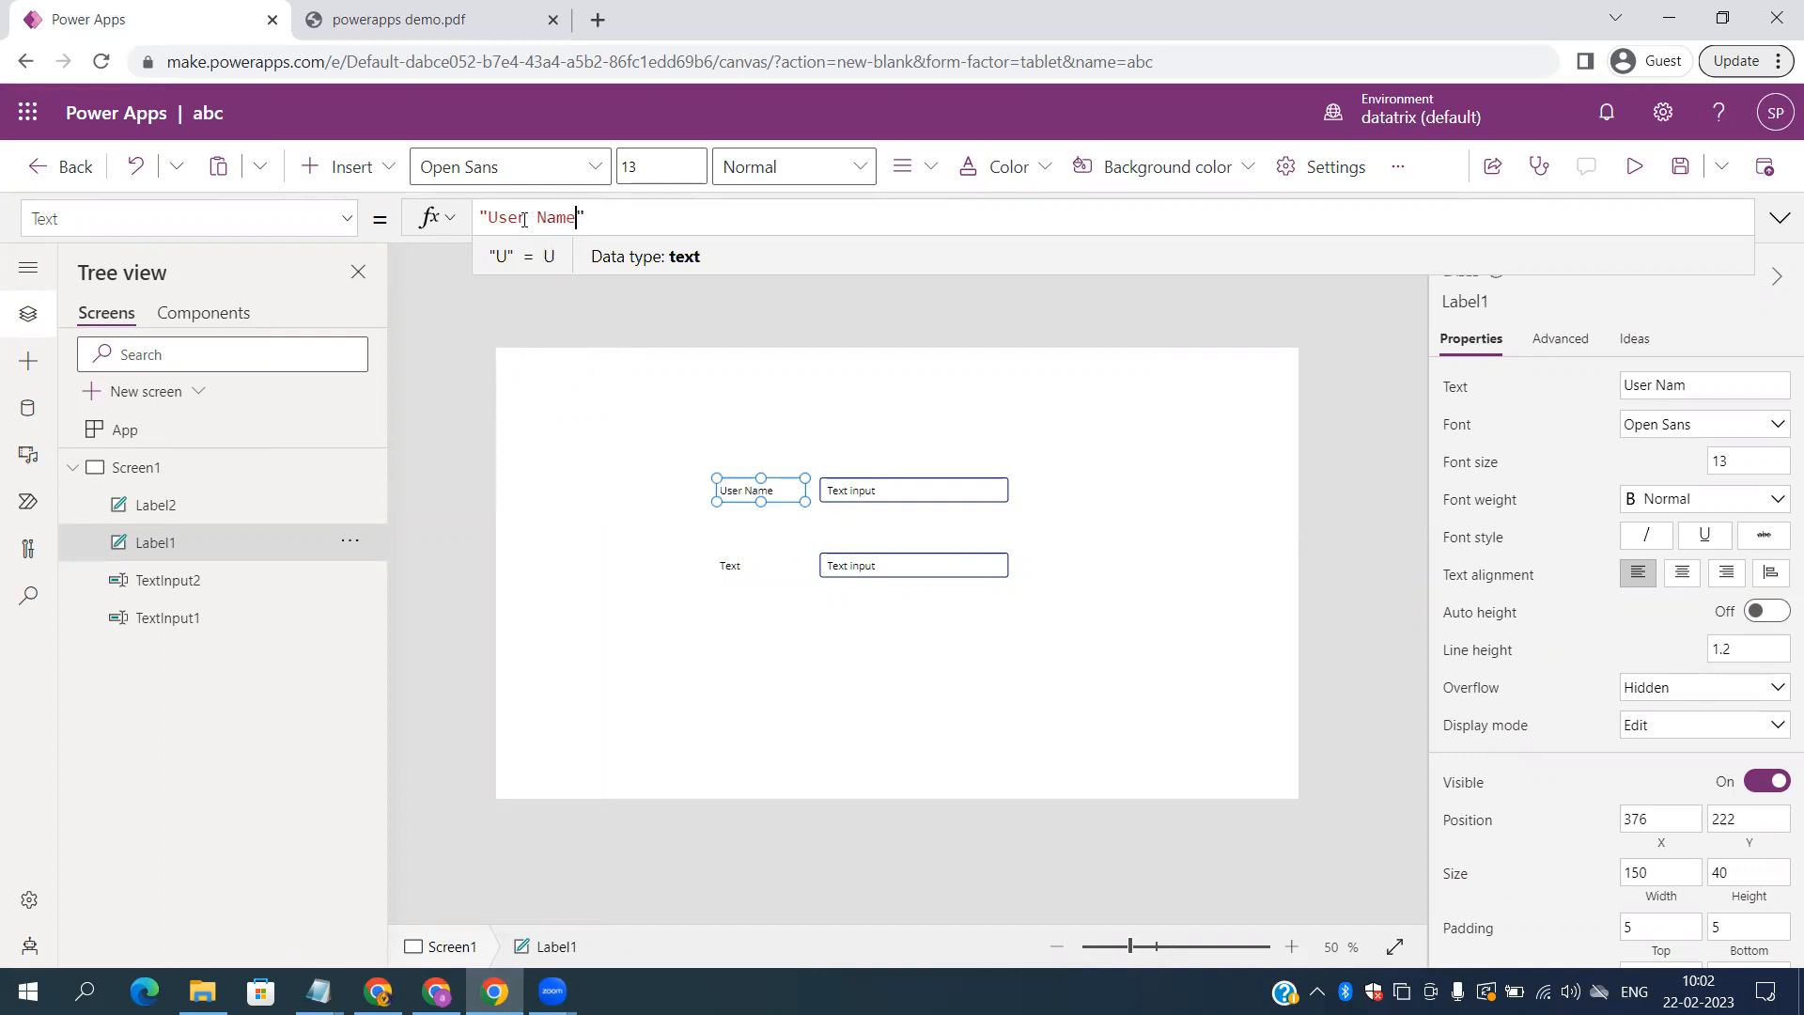
# Step: Set Label2's text to 'Password' in the formula bar
pyautogui.click(733, 566)
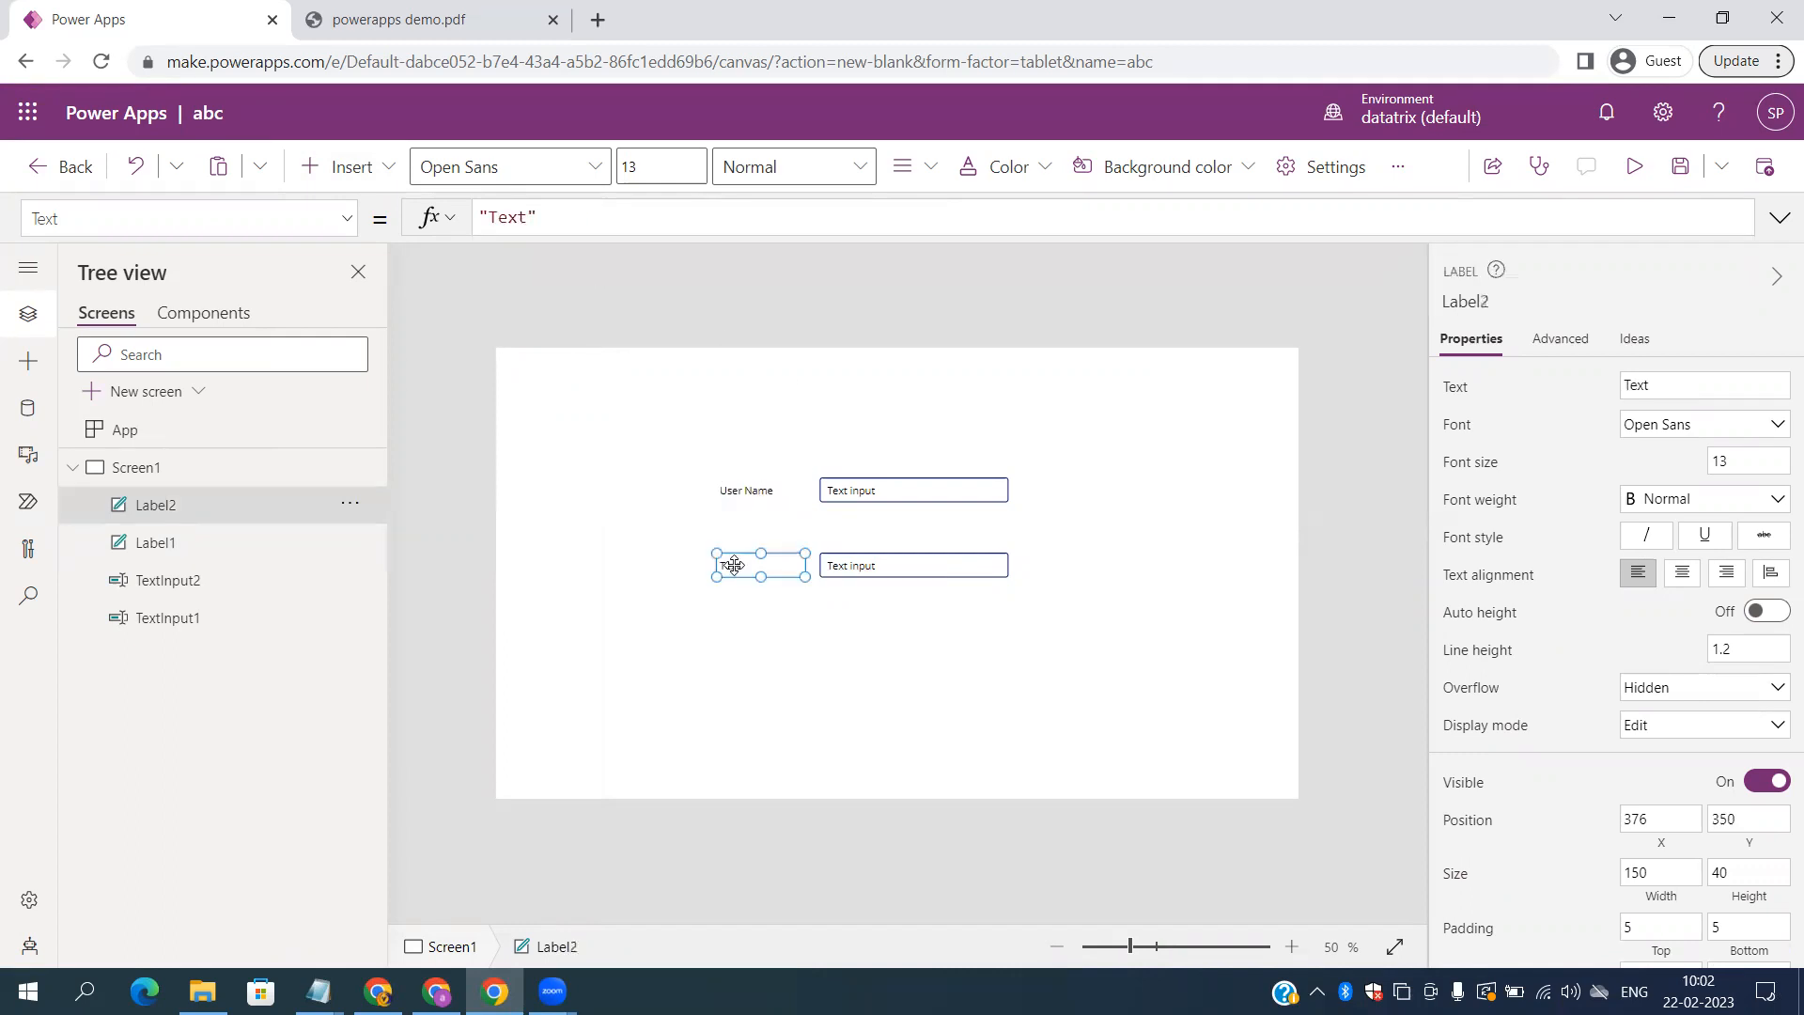
pyautogui.click(526, 217)
pyautogui.press('BackSpace')
pyautogui.press('BackSpace')
pyautogui.press('BackSpace')
pyautogui.press('BackSpace')
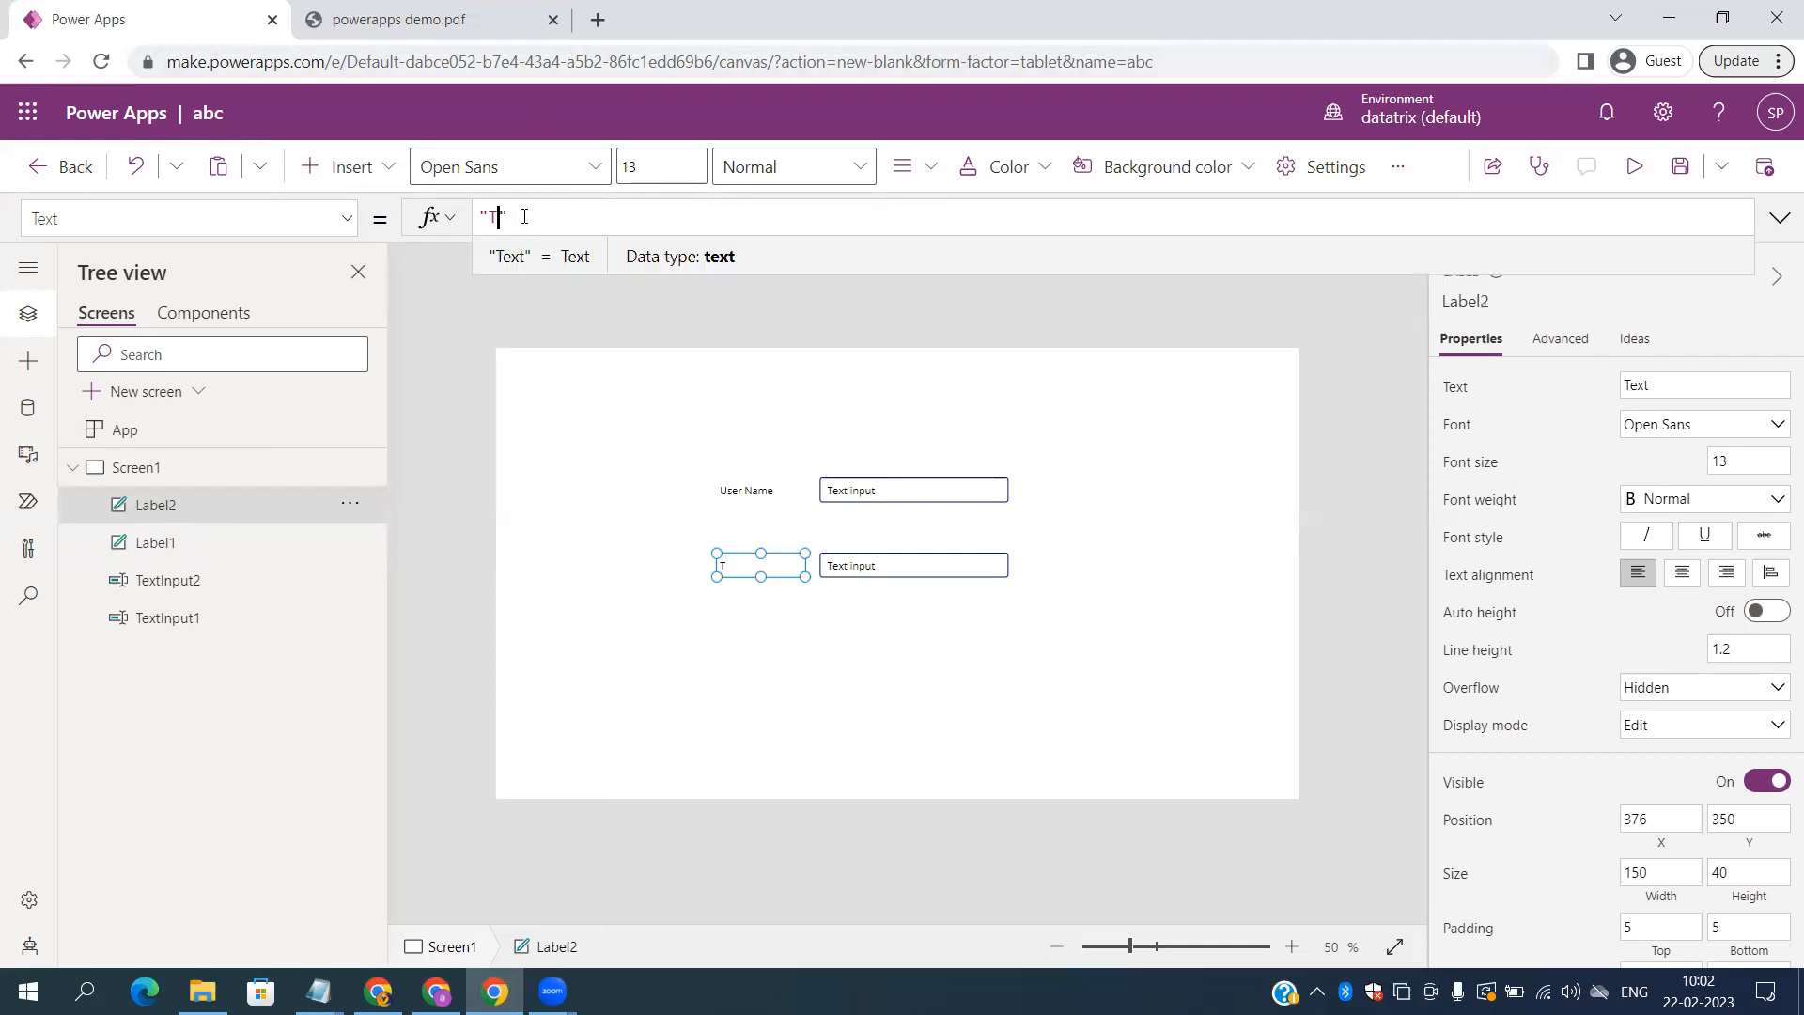
pyautogui.write('_Pa')
pyautogui.press('BackSpace')
pyautogui.press('BackSpace')
pyautogui.press('BackSpace')
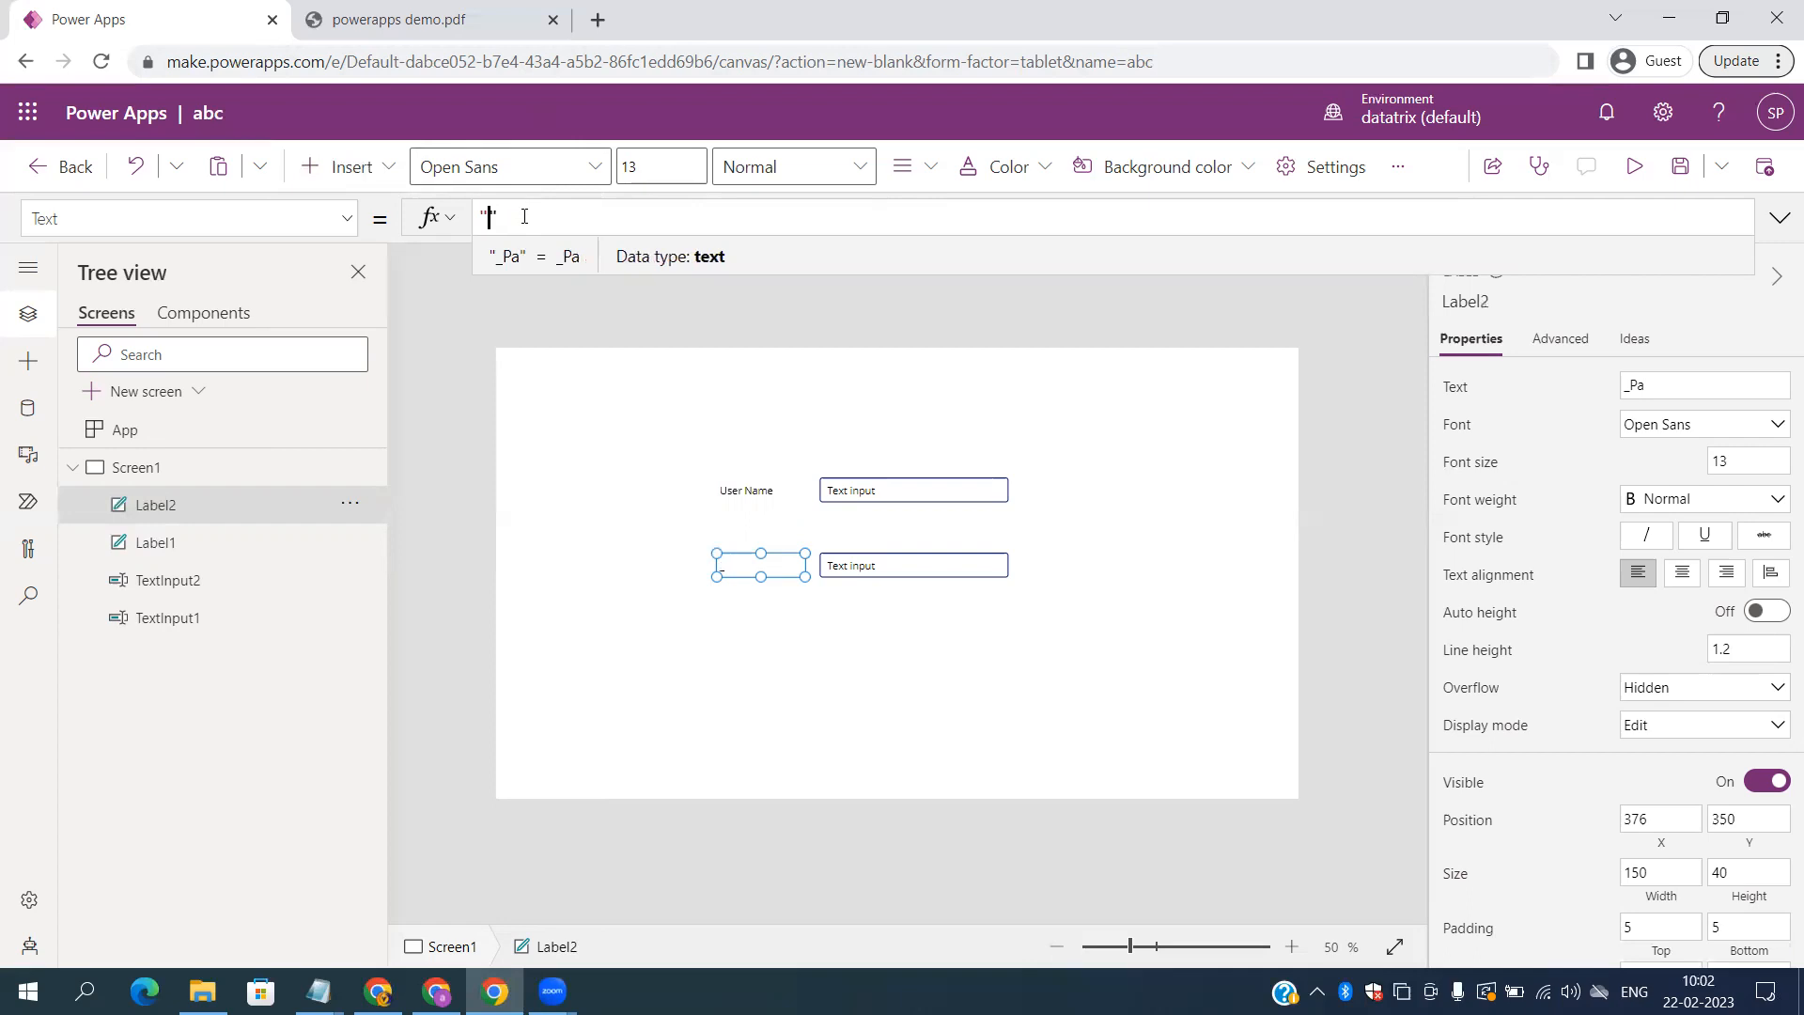
pyautogui.write('Password')
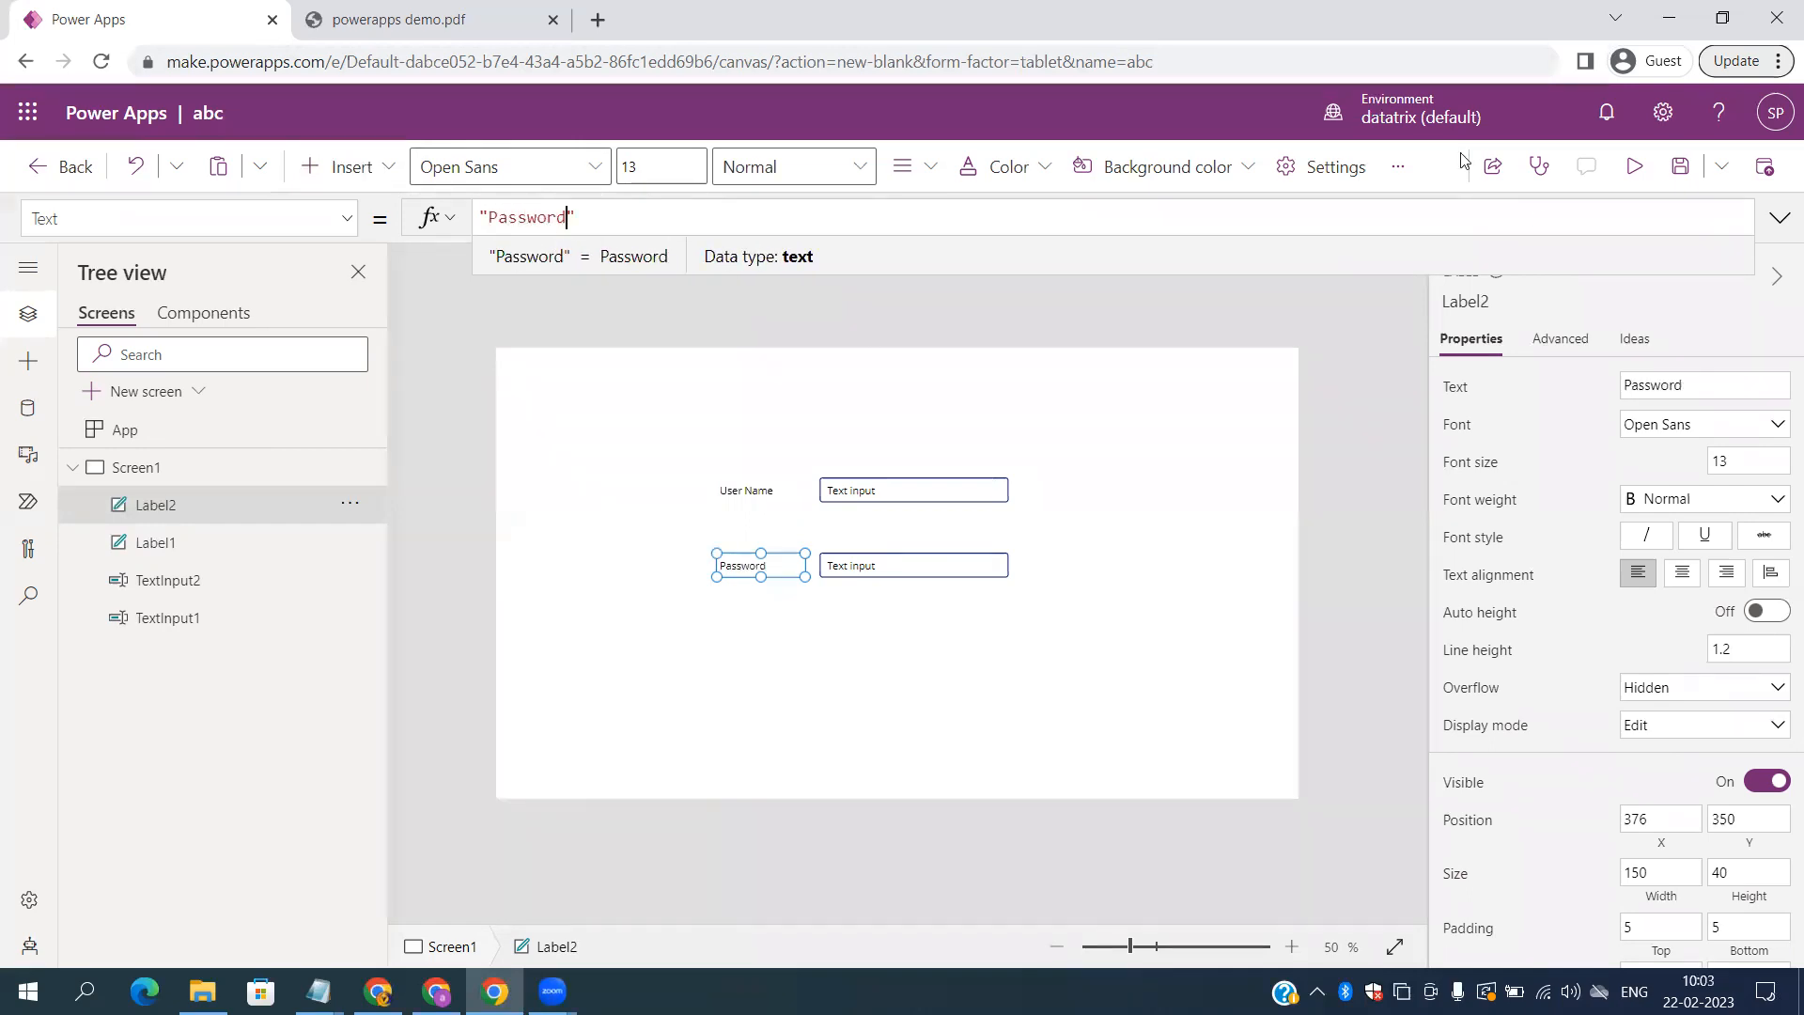
# Step: Preview the app and enter a sample e-mail address in the User Name field
pyautogui.click(1635, 167)
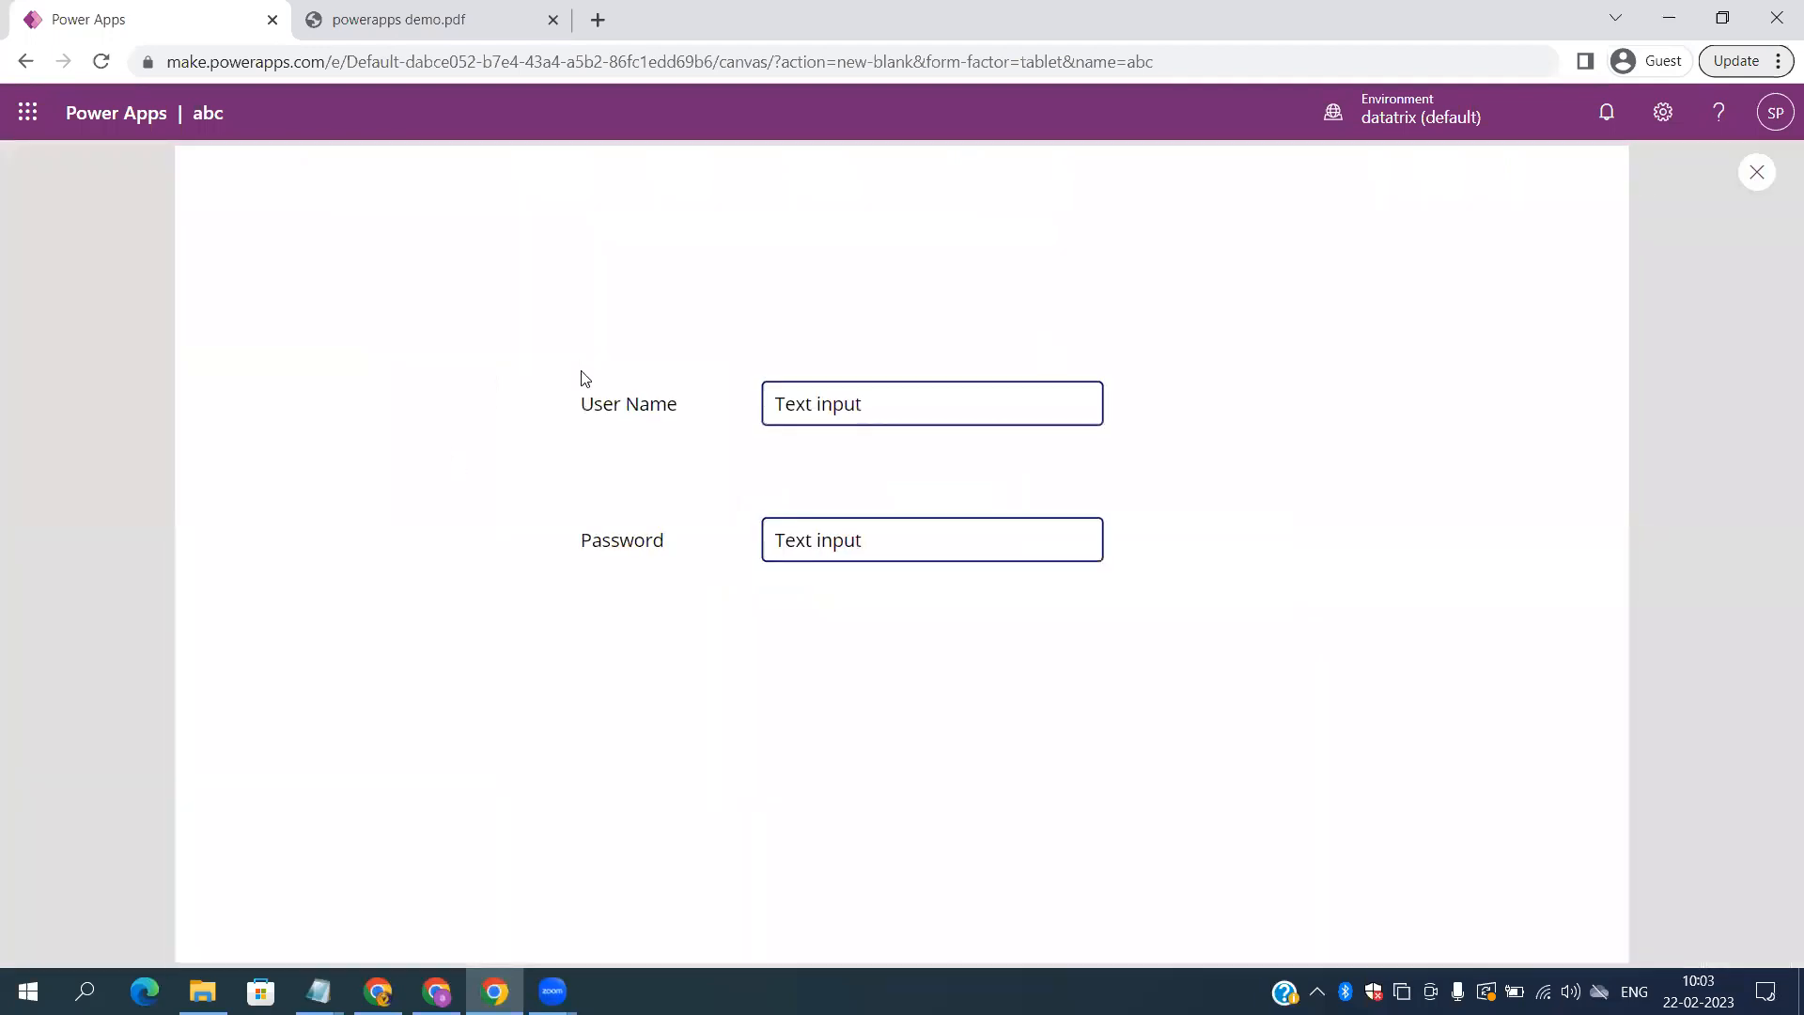
pyautogui.tripleClick(627, 403)
pyautogui.doubleClick(624, 542)
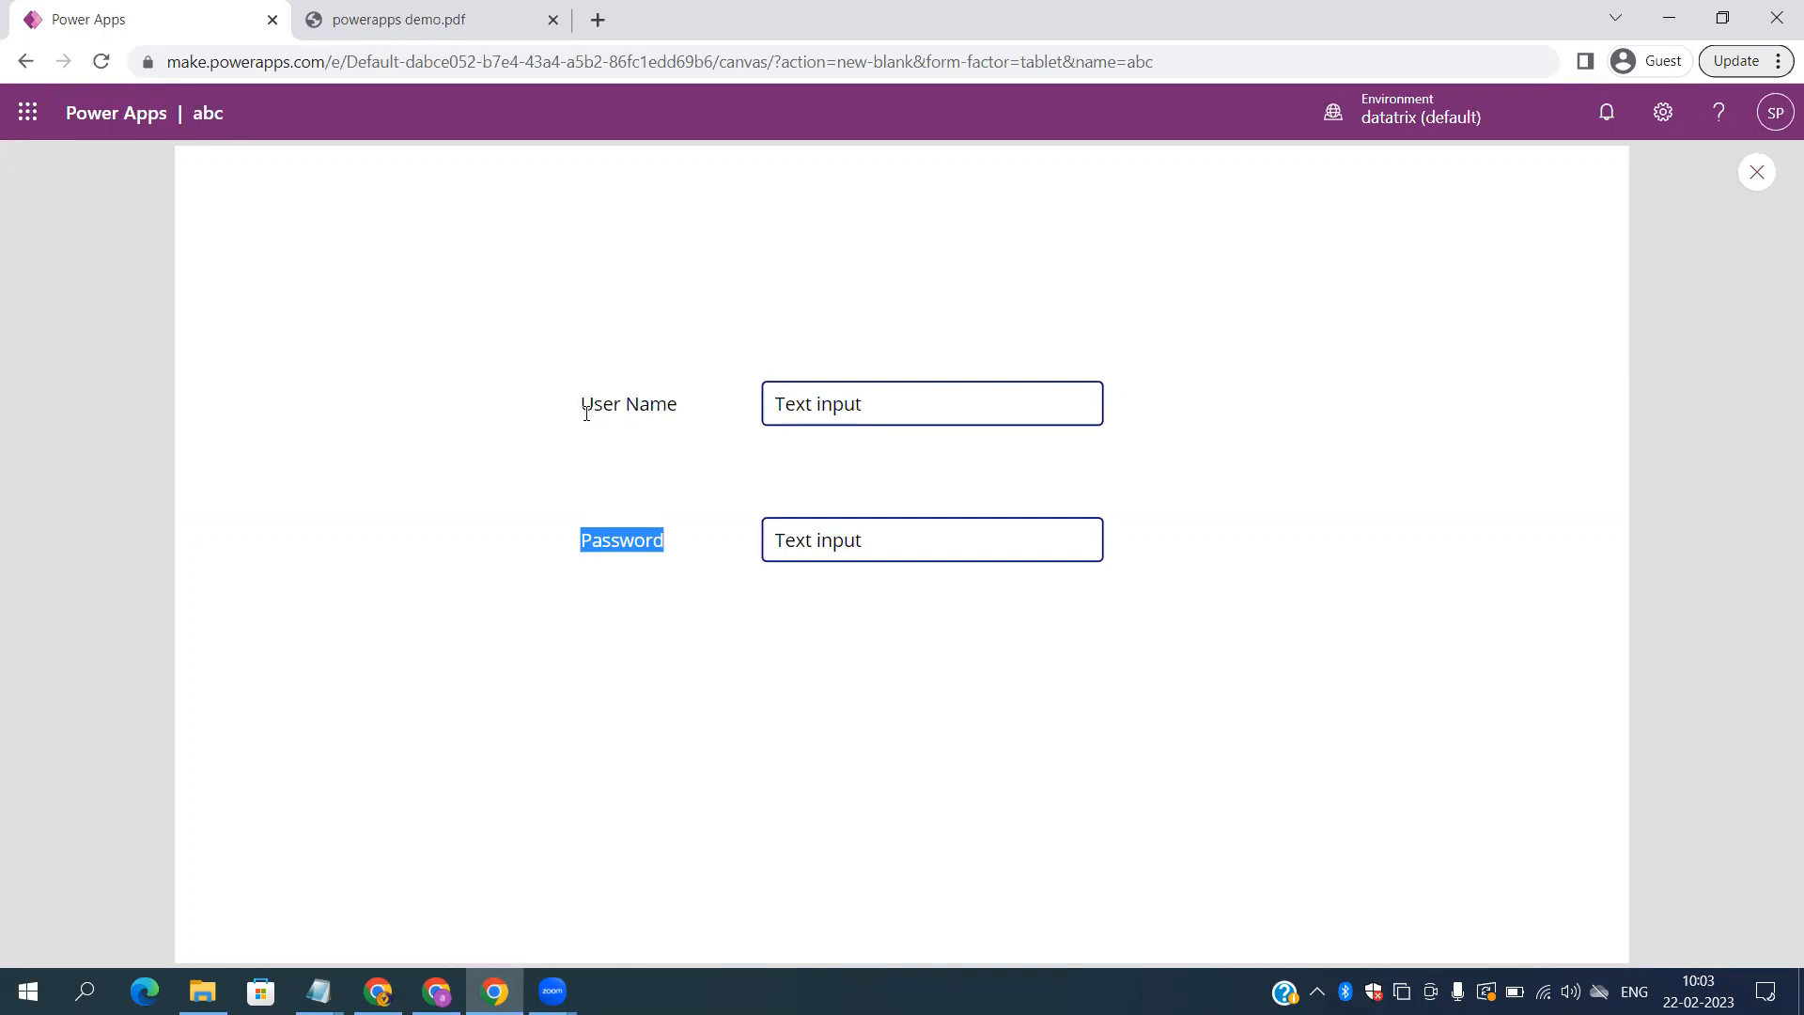
pyautogui.click(876, 404)
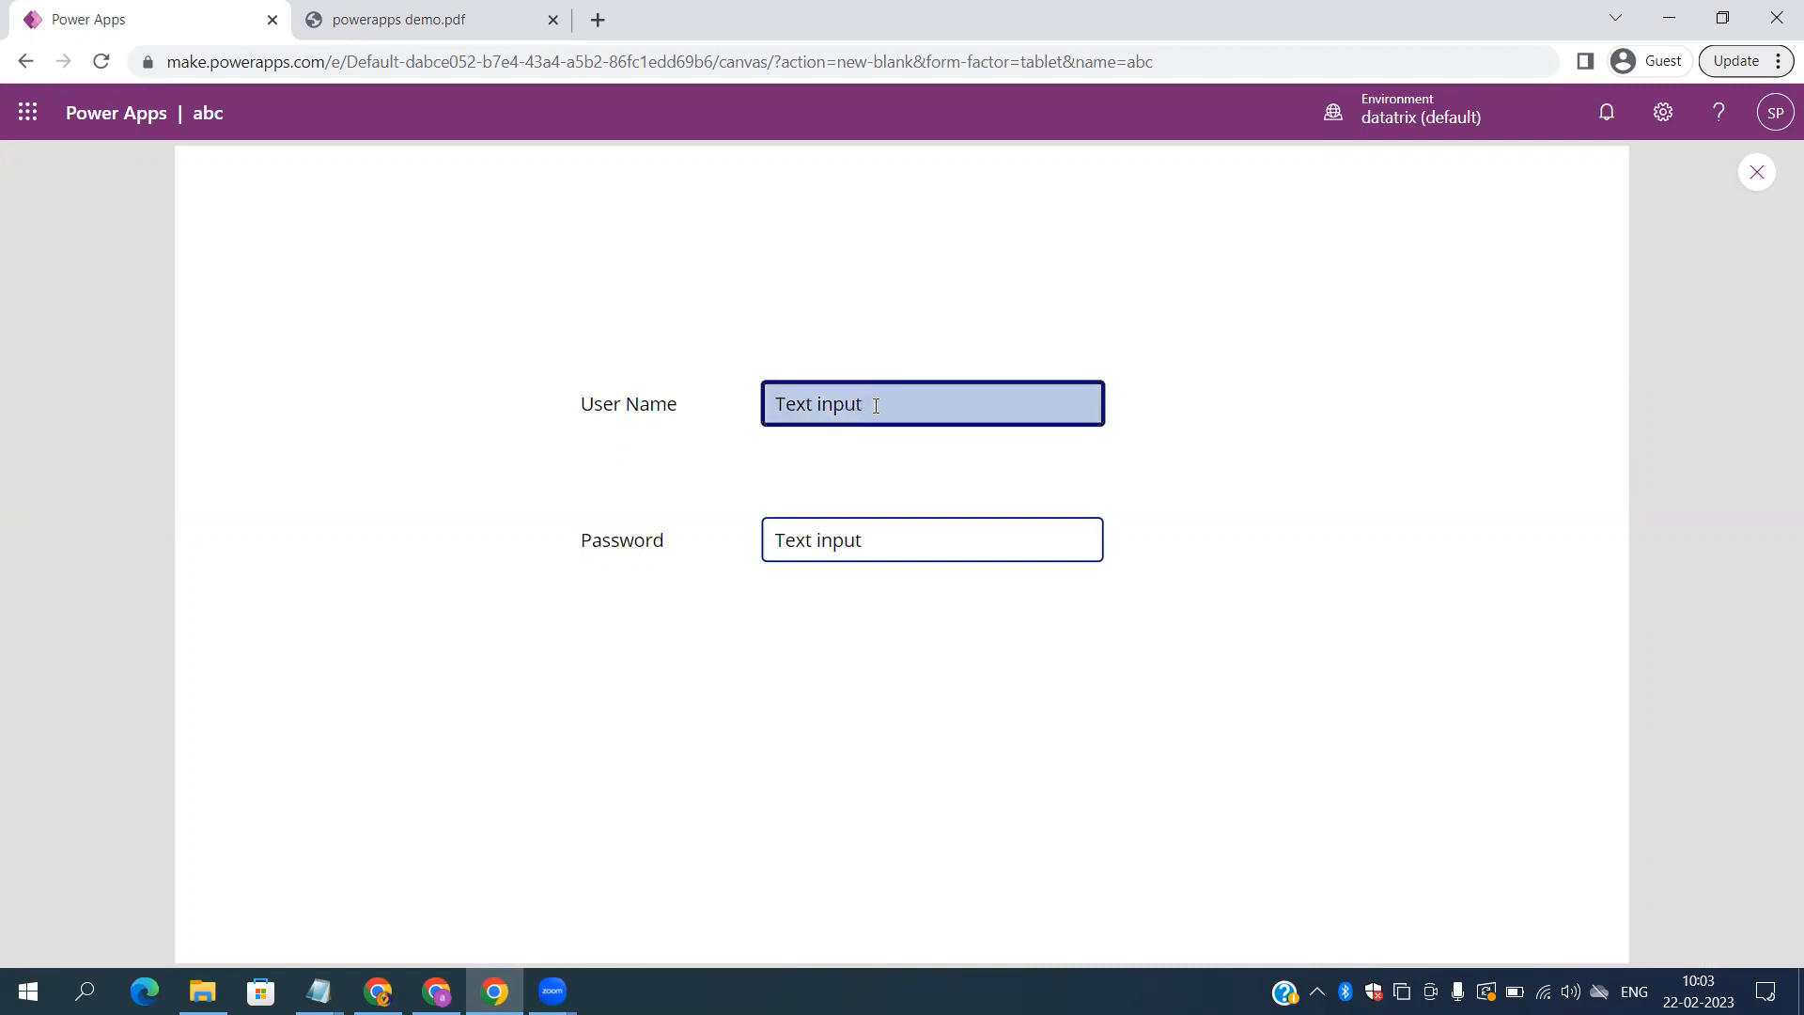
pyautogui.press('BackSpace')
pyautogui.press('BackSpace')
pyautogui.press('BackSpace')
pyautogui.press('BackSpace')
pyautogui.press('BackSpace')
pyautogui.press('BackSpace')
pyautogui.press('BackSpace')
pyautogui.press('BackSpace')
pyautogui.press('BackSpace')
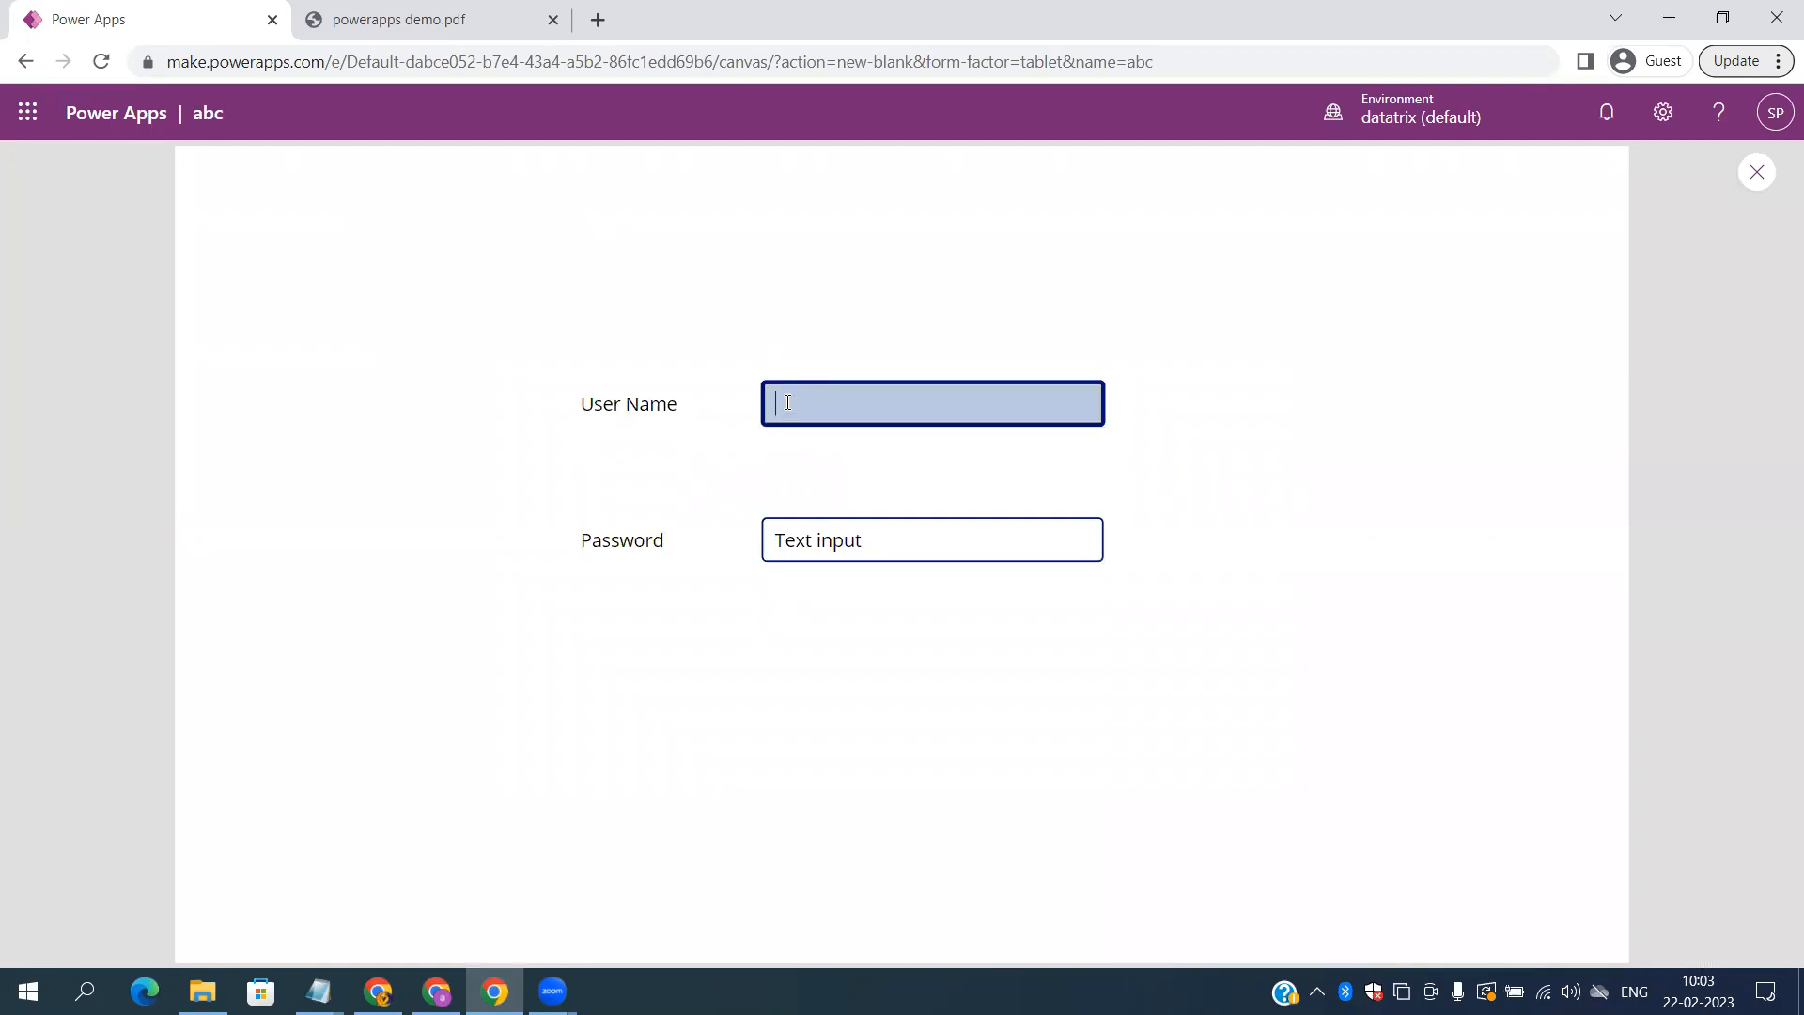
pyautogui.write('om')
# Step: Enter a sample password in the Password field, then close the preview
pyautogui.click(890, 558)
pyautogui.press('BackSpace')
pyautogui.press('BackSpace')
pyautogui.press('BackSpace')
pyautogui.press('BackSpace')
pyautogui.press('BackSpace')
pyautogui.press('BackSpace')
pyautogui.press('BackSpace')
pyautogui.press('BackSpace')
pyautogui.press('BackSpace')
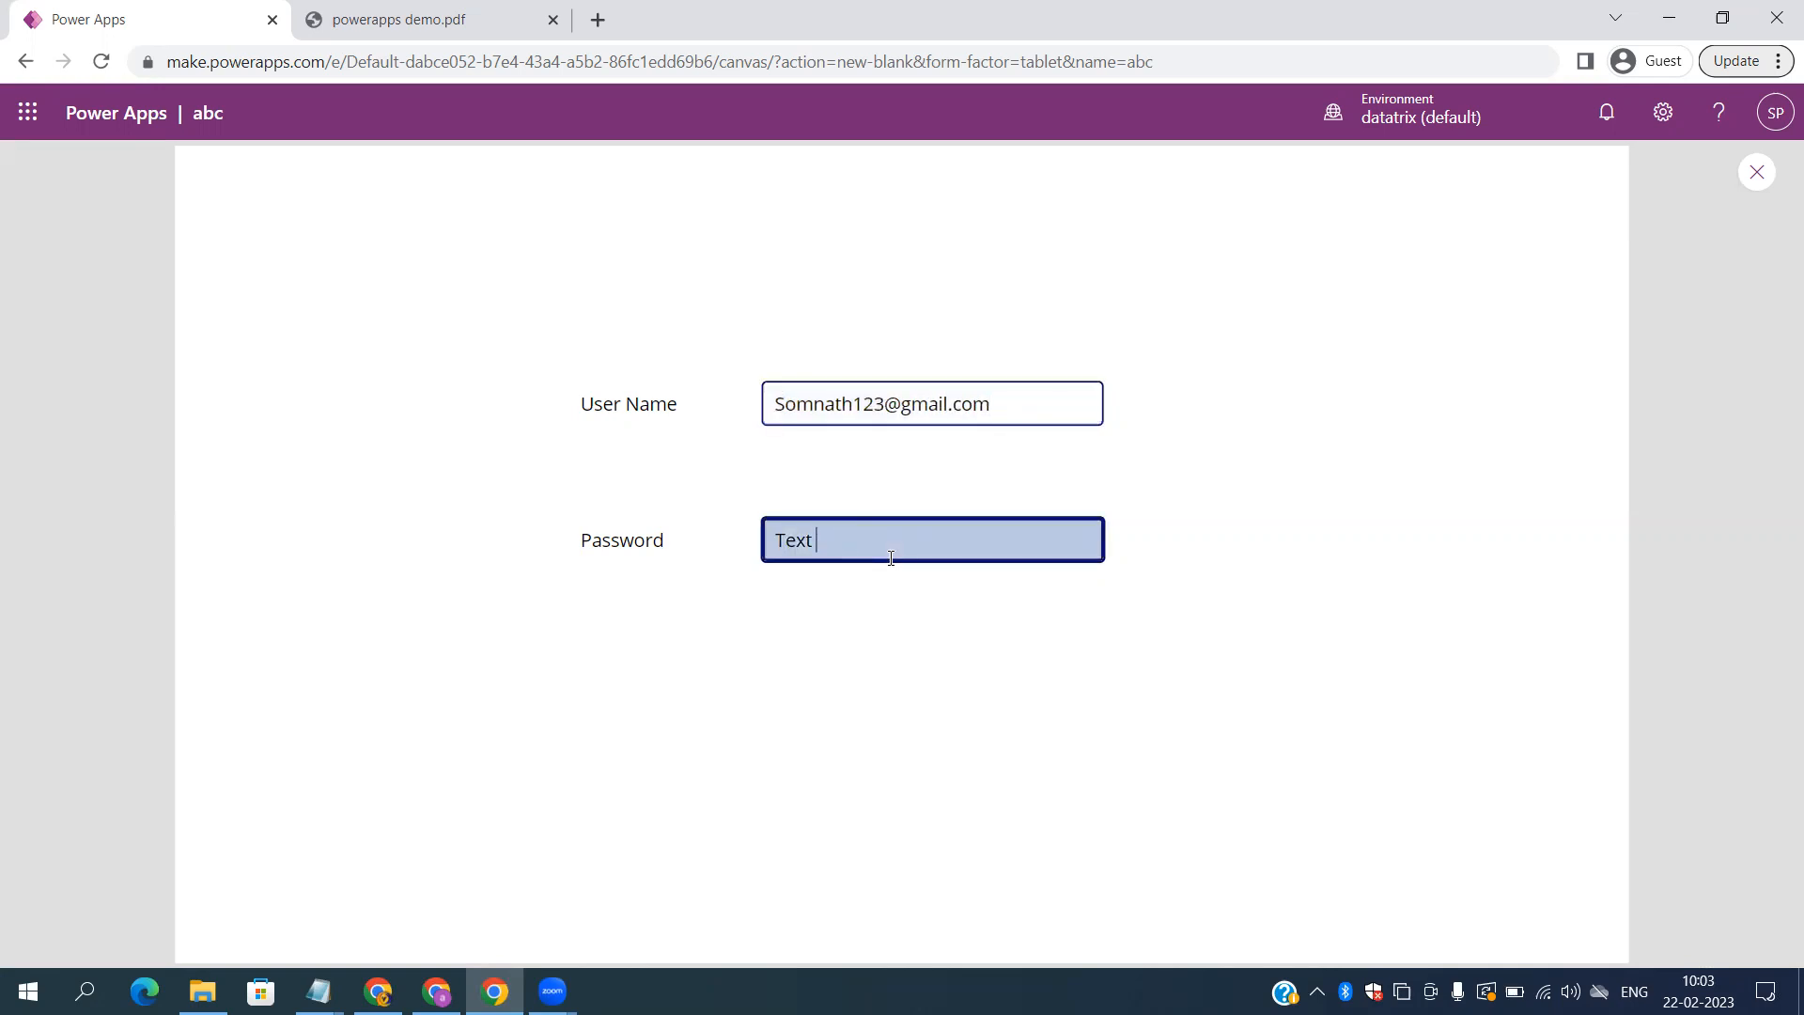
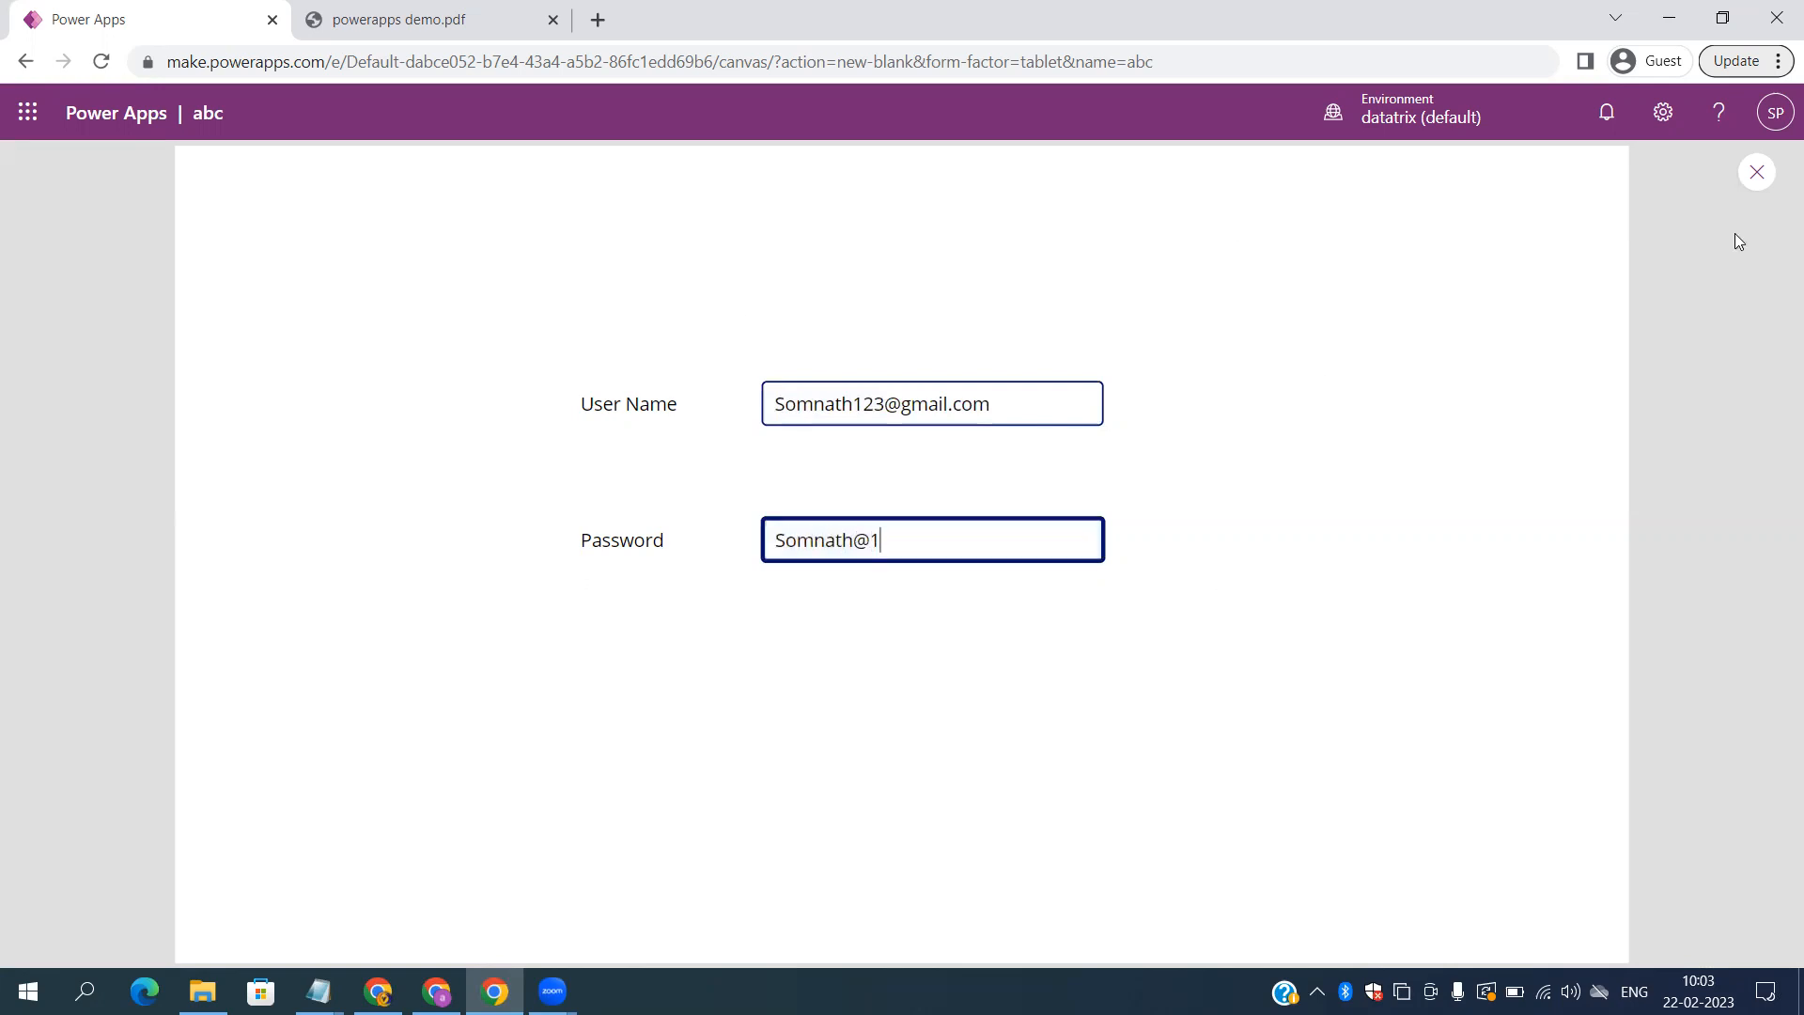
pyautogui.click(1753, 175)
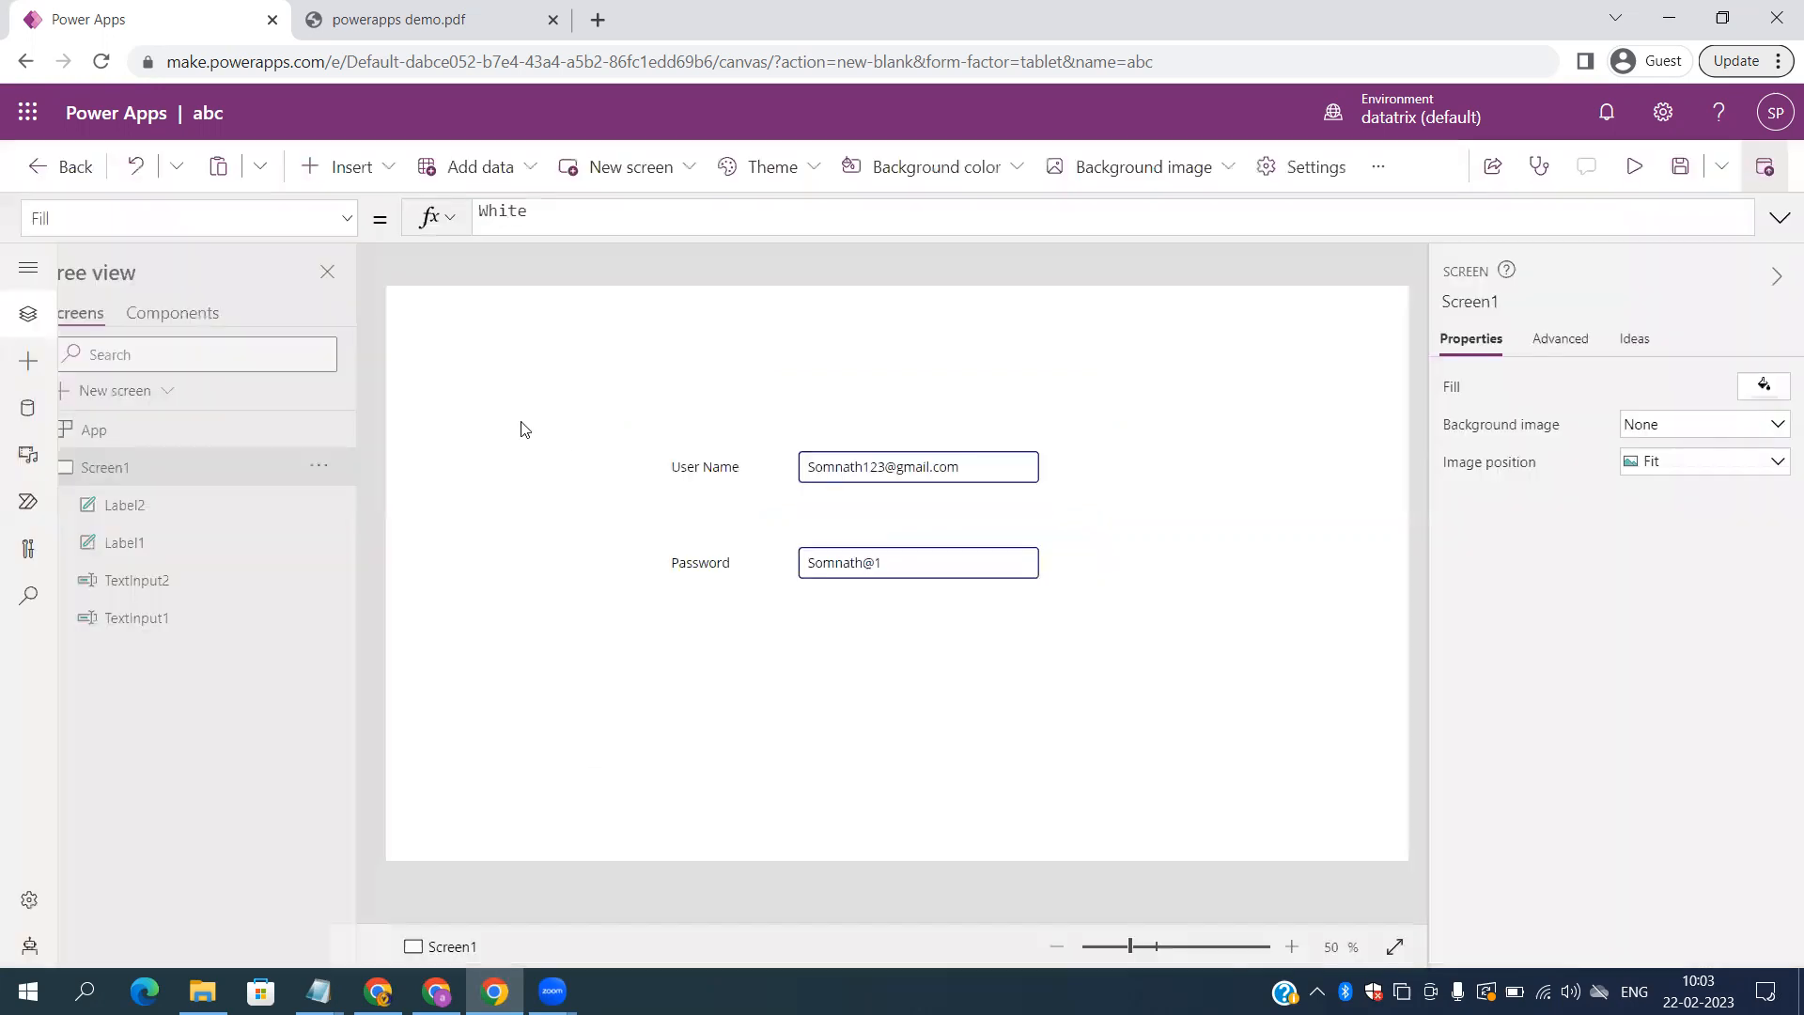
# Step: Dismiss the 'Did you know?' tip and open the Insert controls list
pyautogui.click(1122, 644)
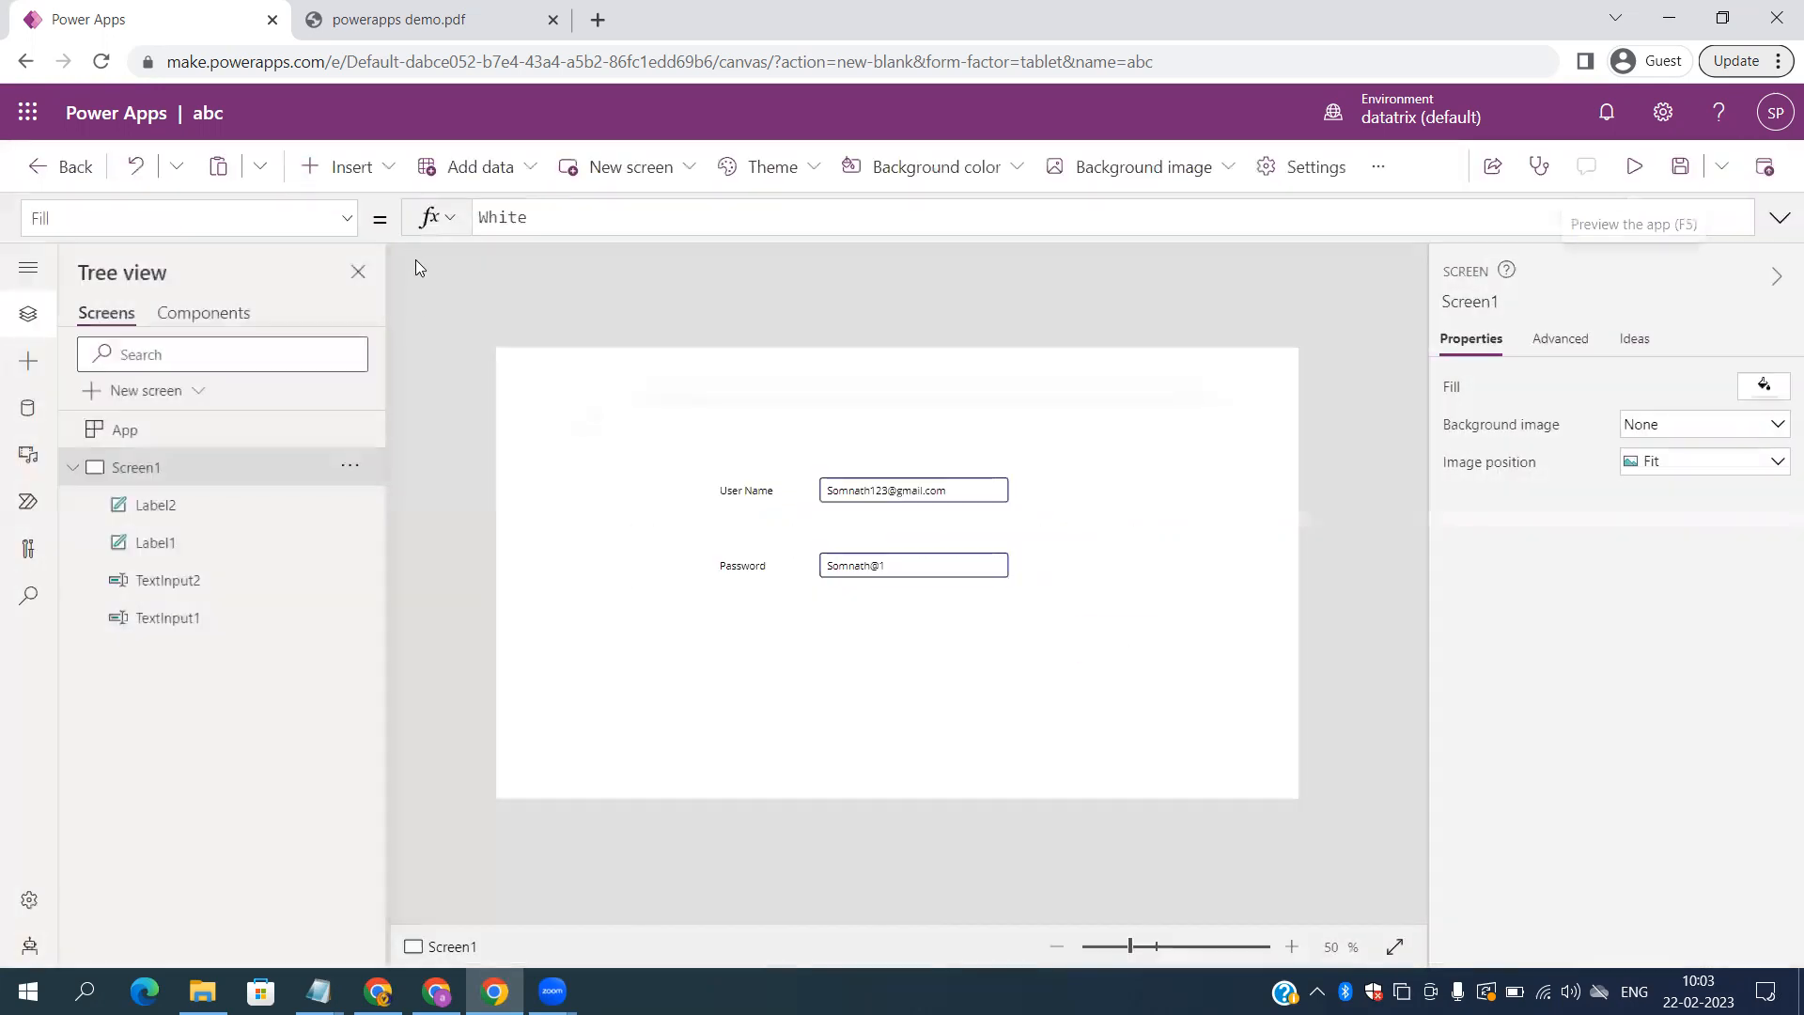
pyautogui.click(362, 170)
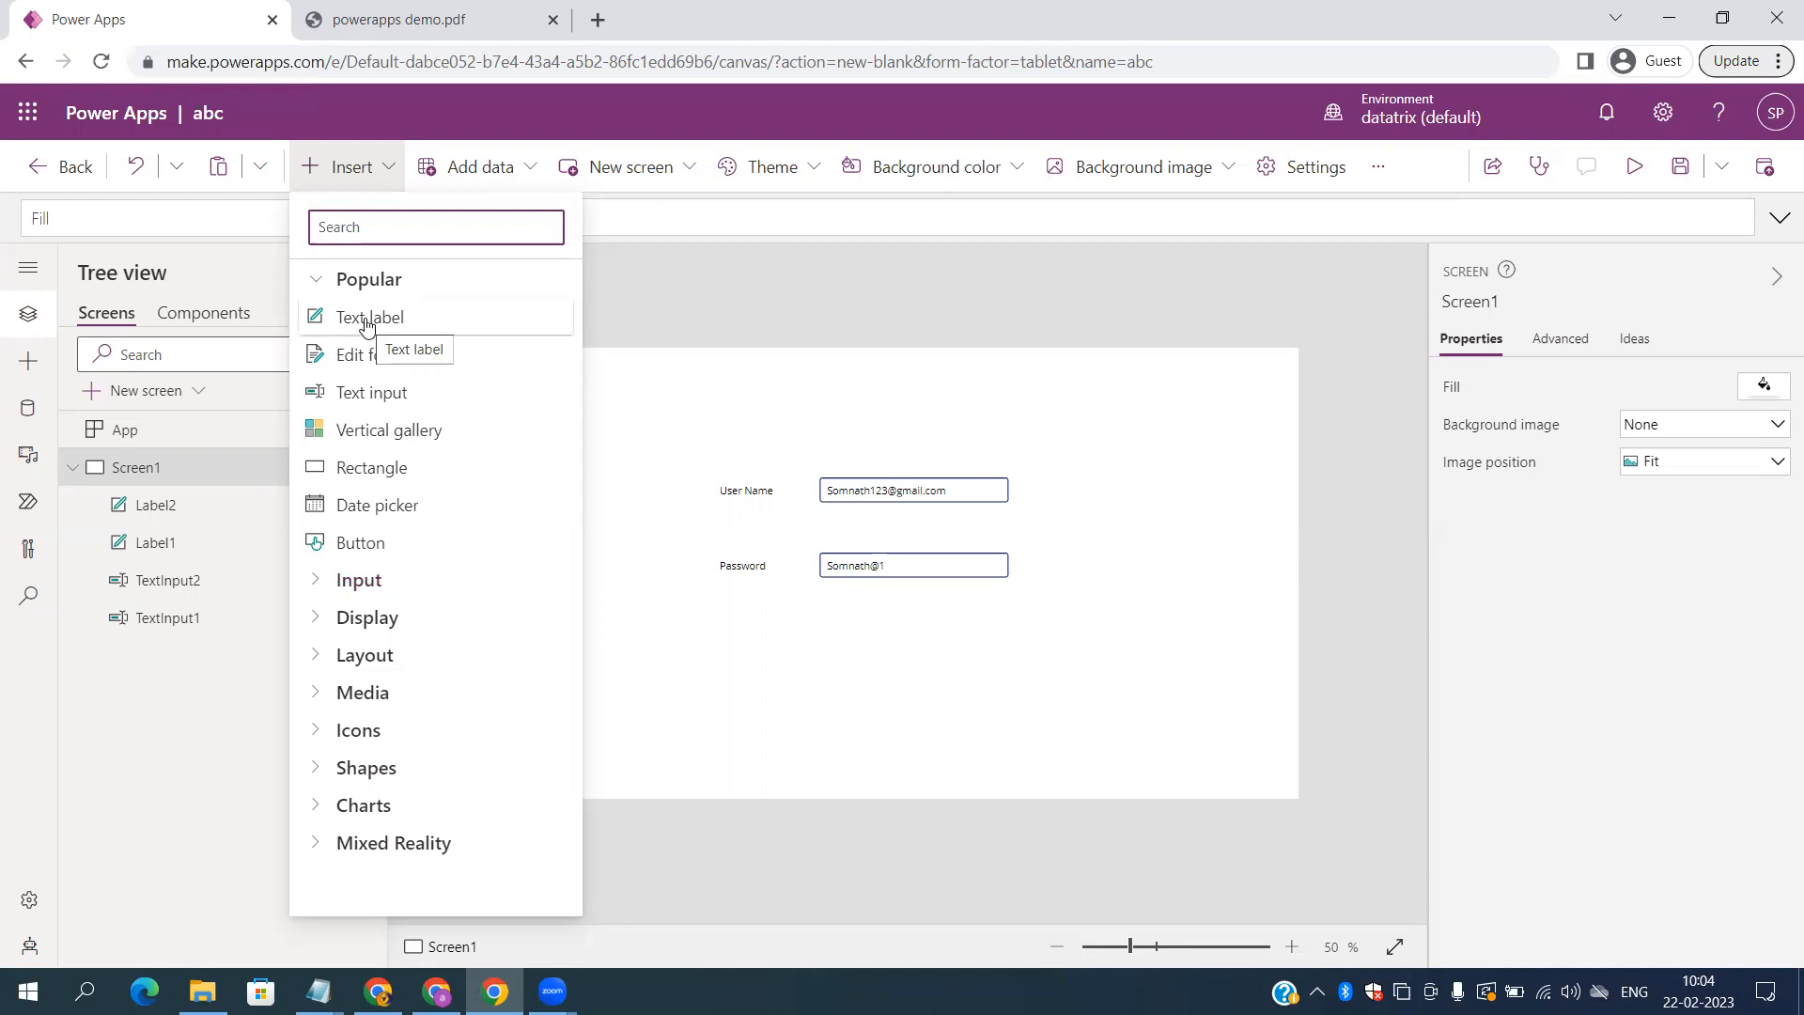
# Step: Close the Insert list, glance at the demo PDF, and return to the app editor
pyautogui.click(830, 719)
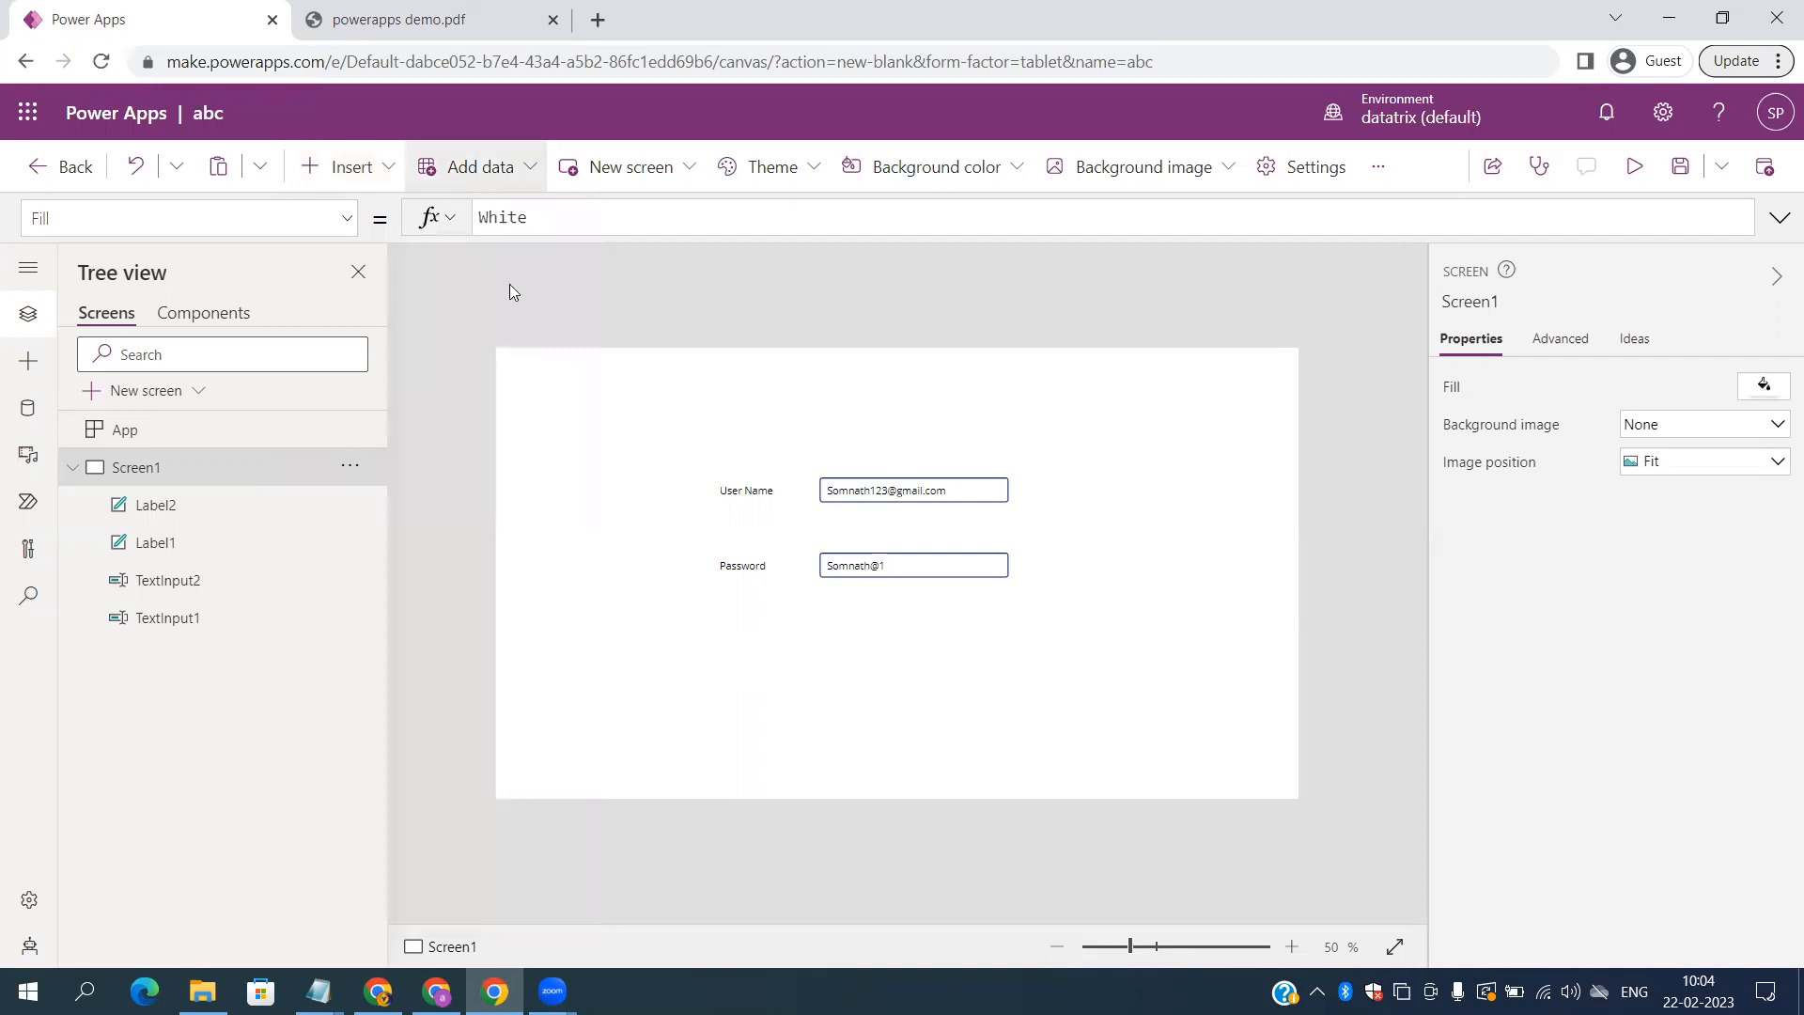
pyautogui.click(316, 22)
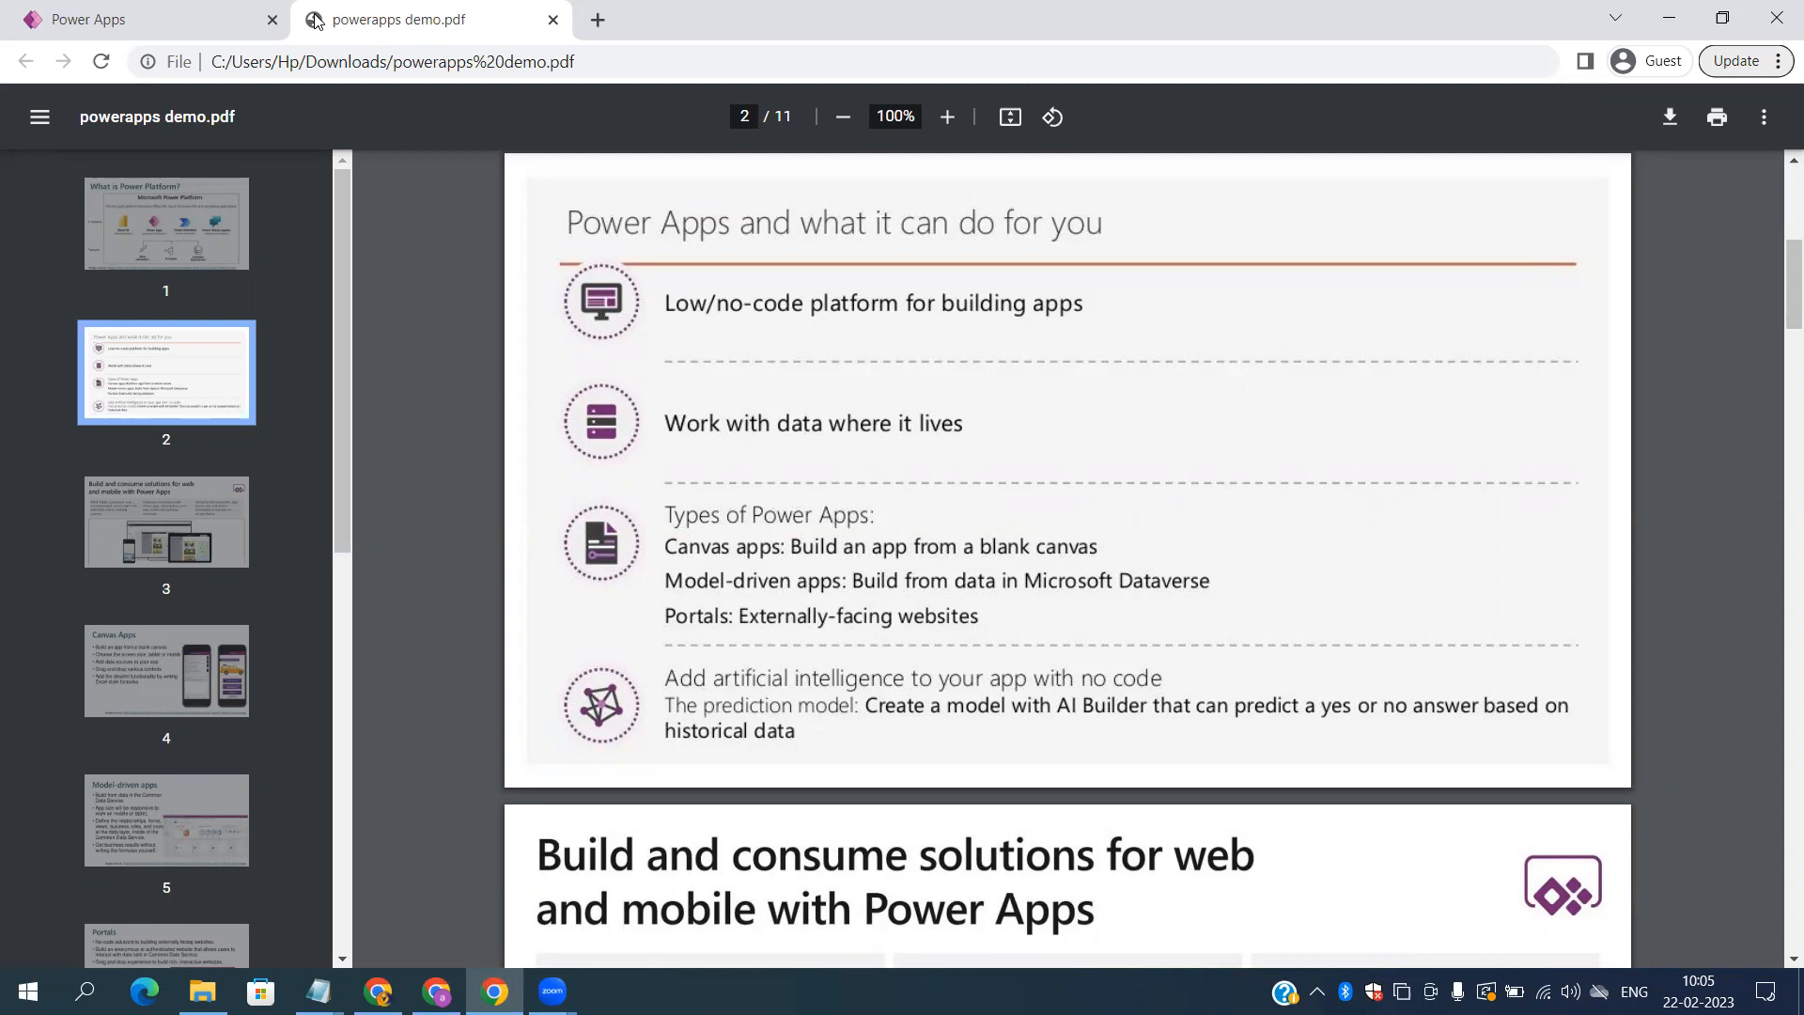
pyautogui.click(104, 28)
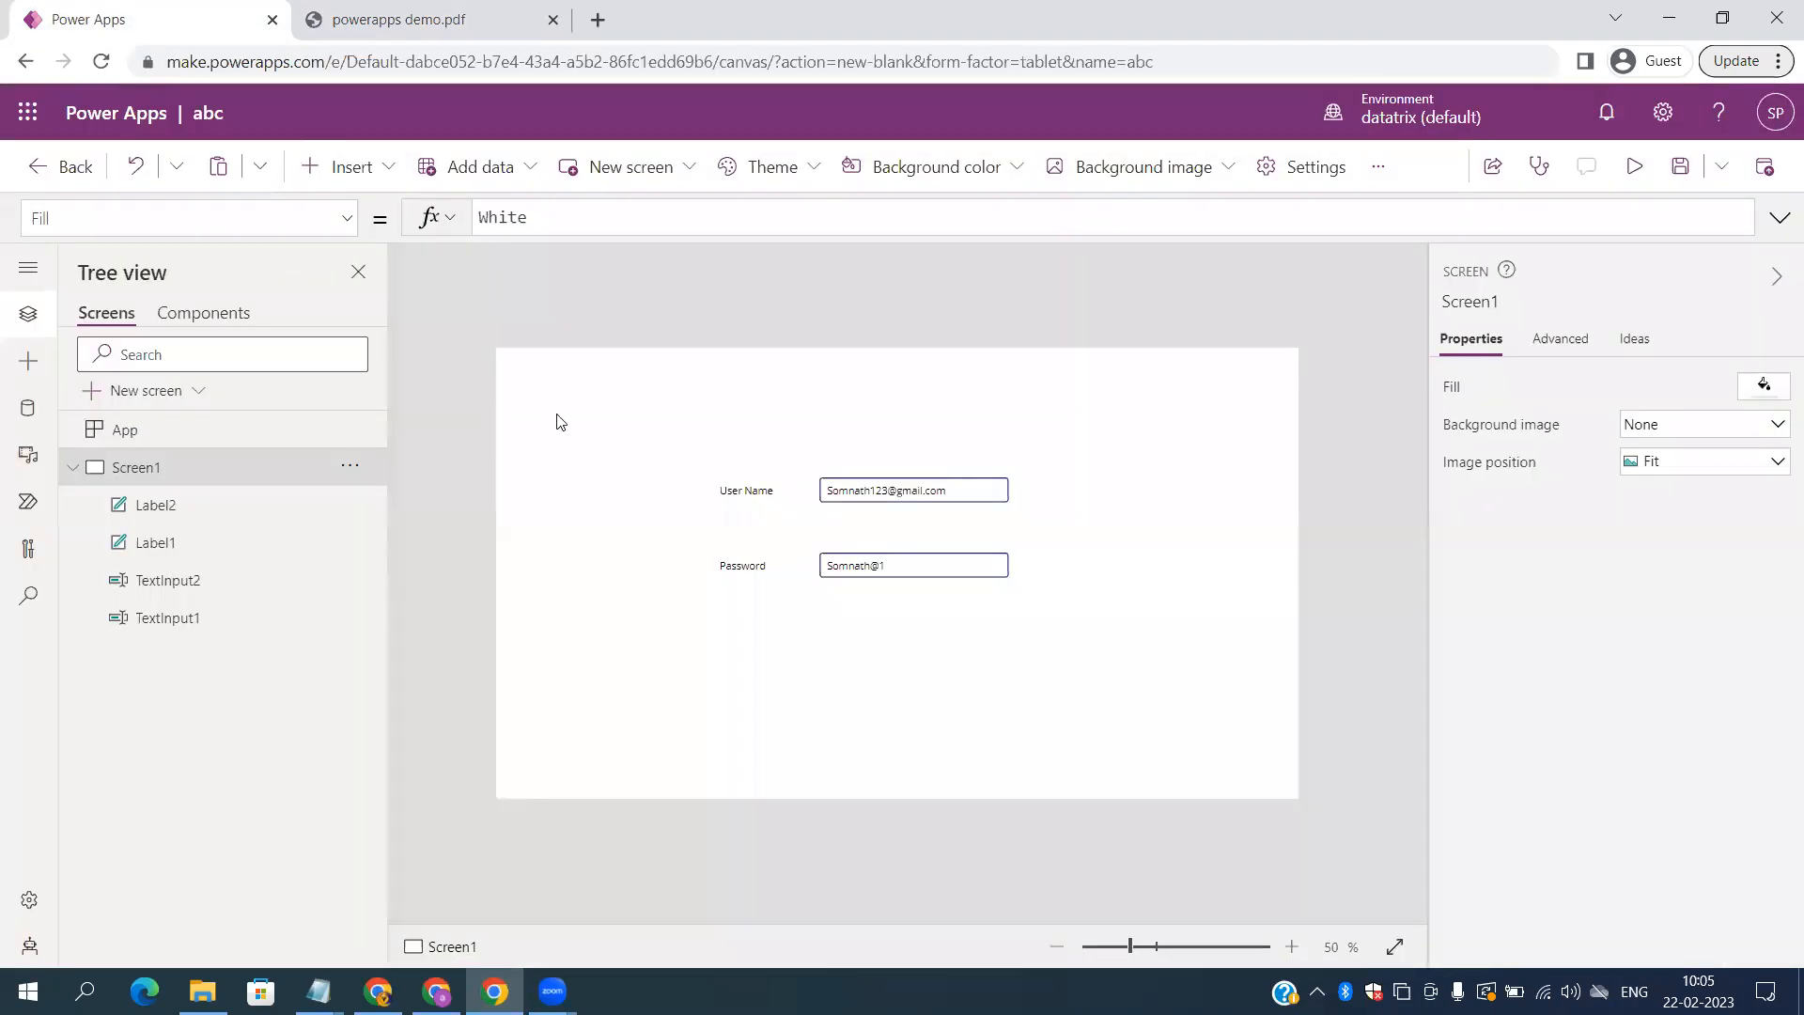
# Step: Inspect the User Name label's Font weight and Advanced properties, then switch to the demo PDF
pyautogui.click(763, 499)
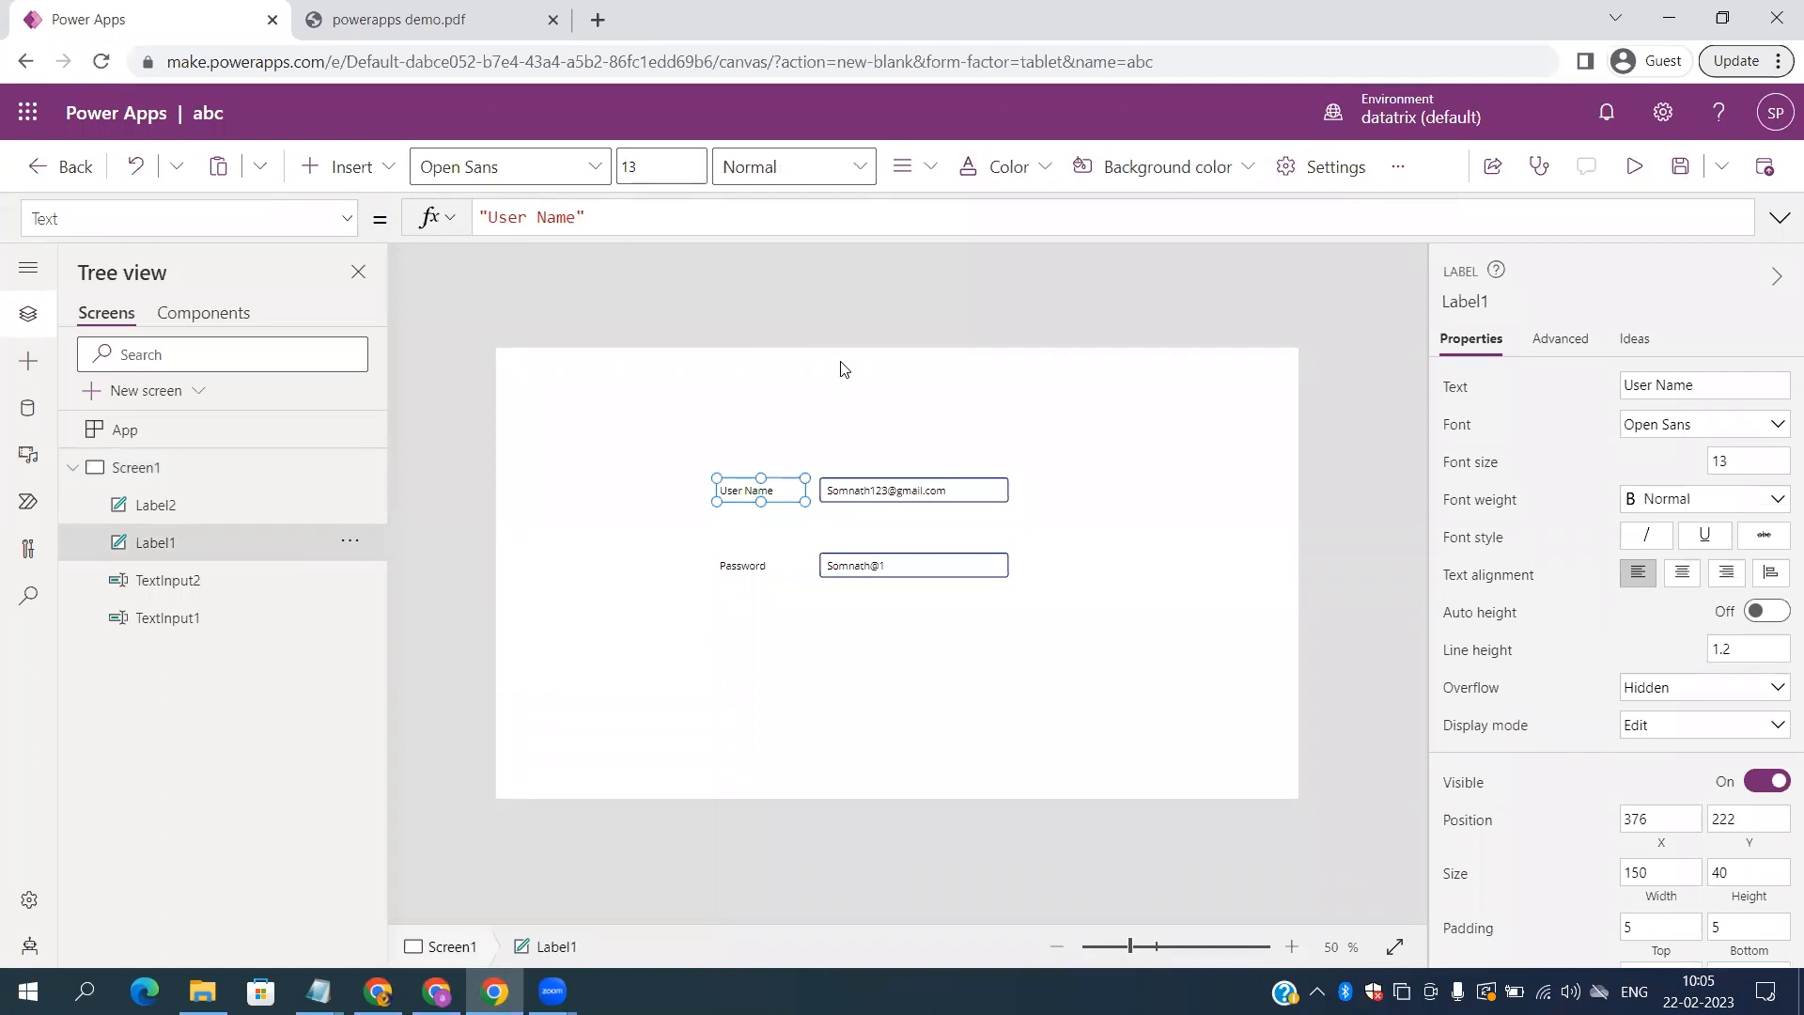
pyautogui.click(1686, 499)
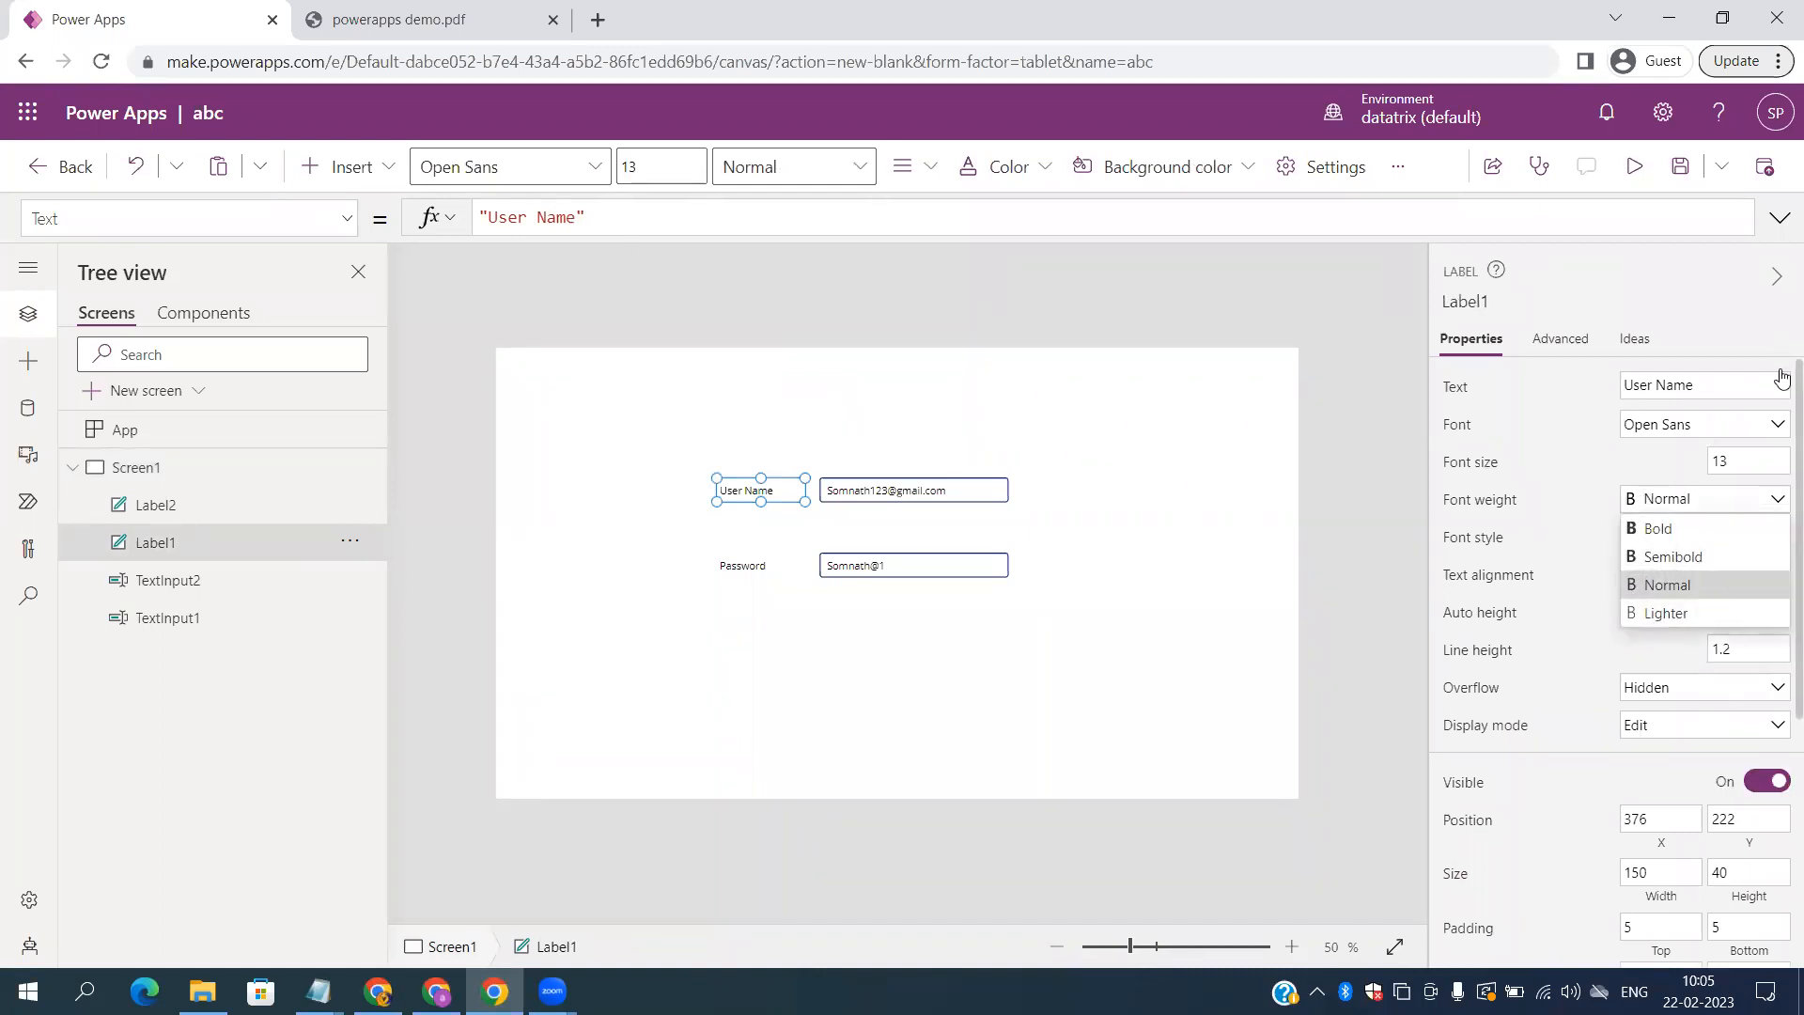
pyautogui.click(1775, 764)
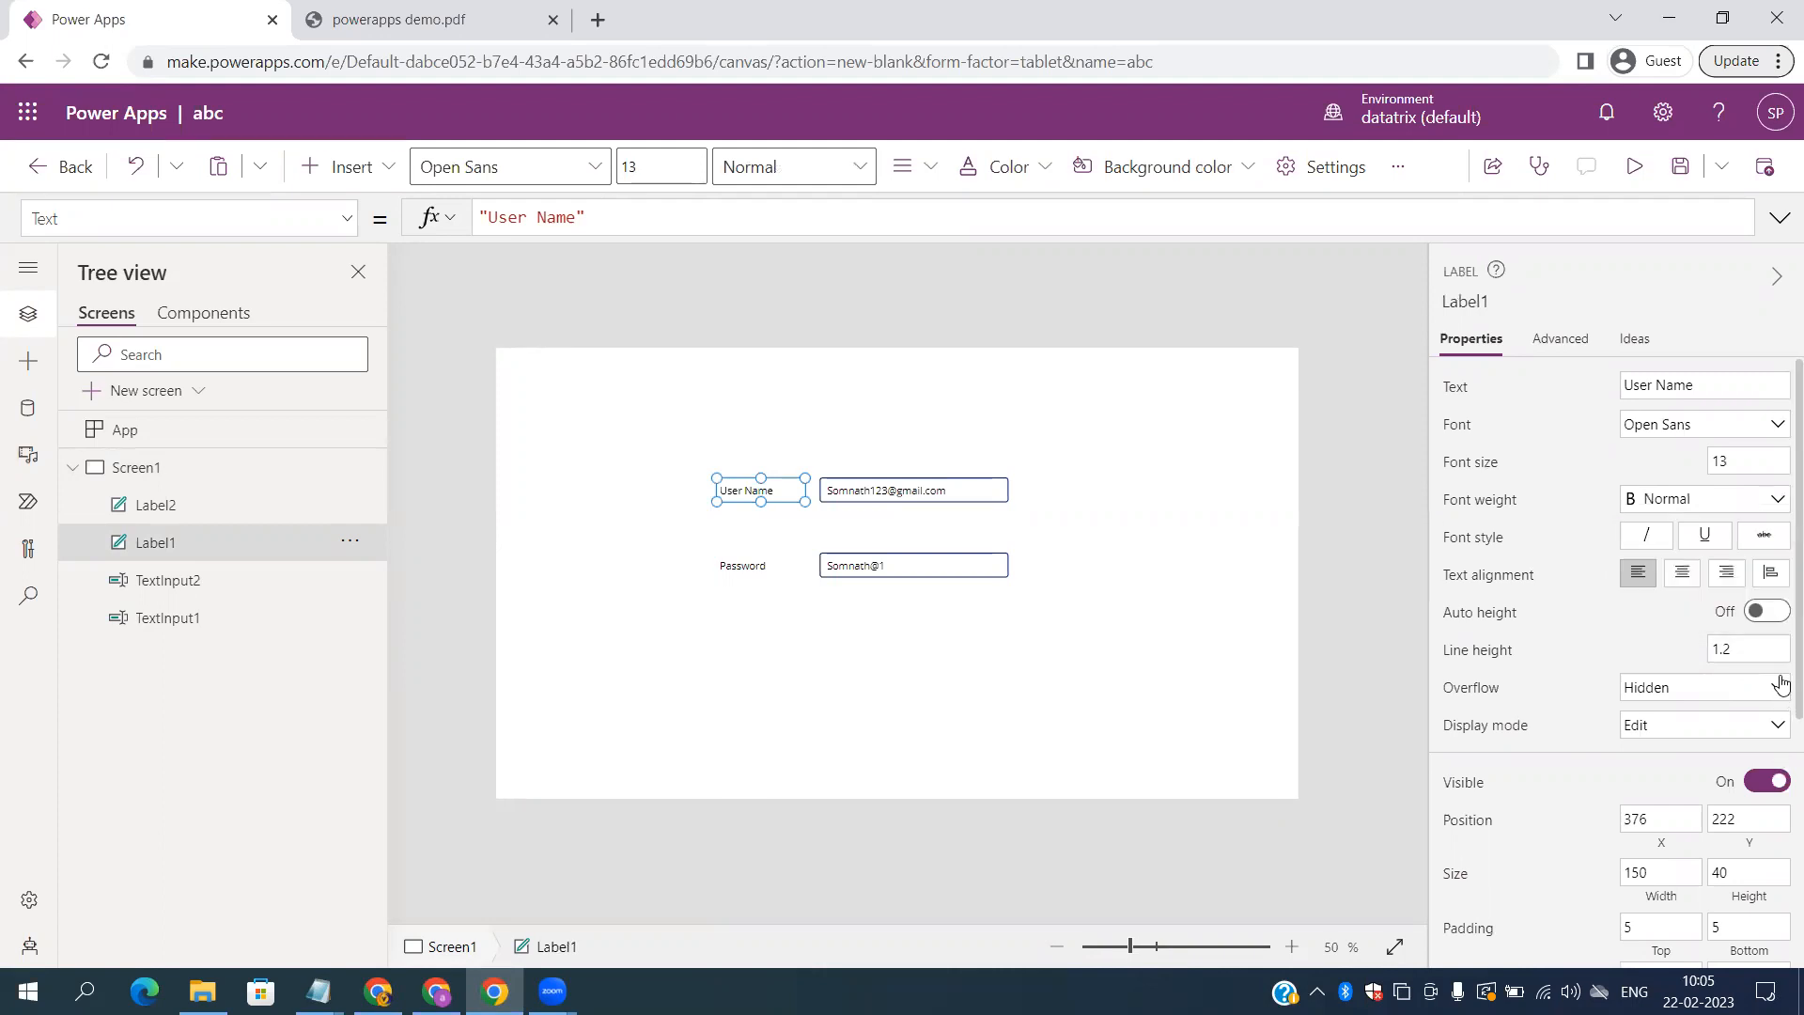
pyautogui.scroll(-5, 1781, 683)
pyautogui.scroll(5, 1749, 620)
pyautogui.click(1562, 341)
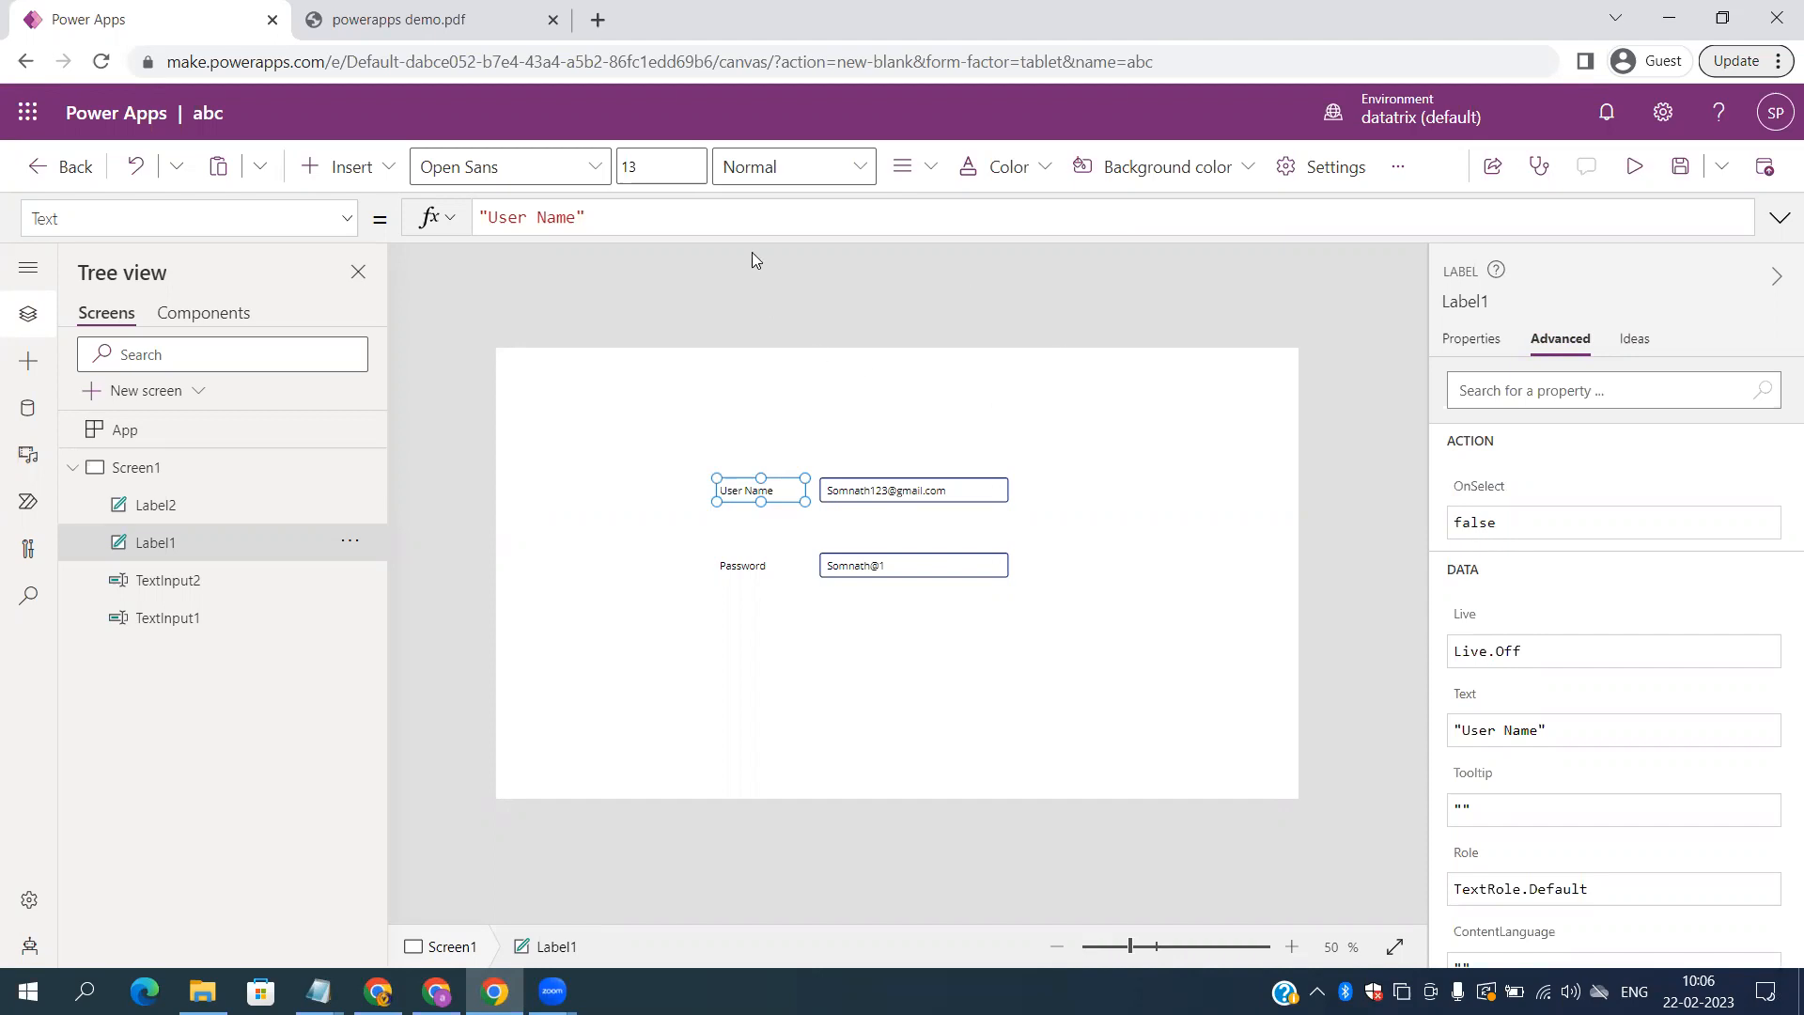
pyautogui.click(314, 23)
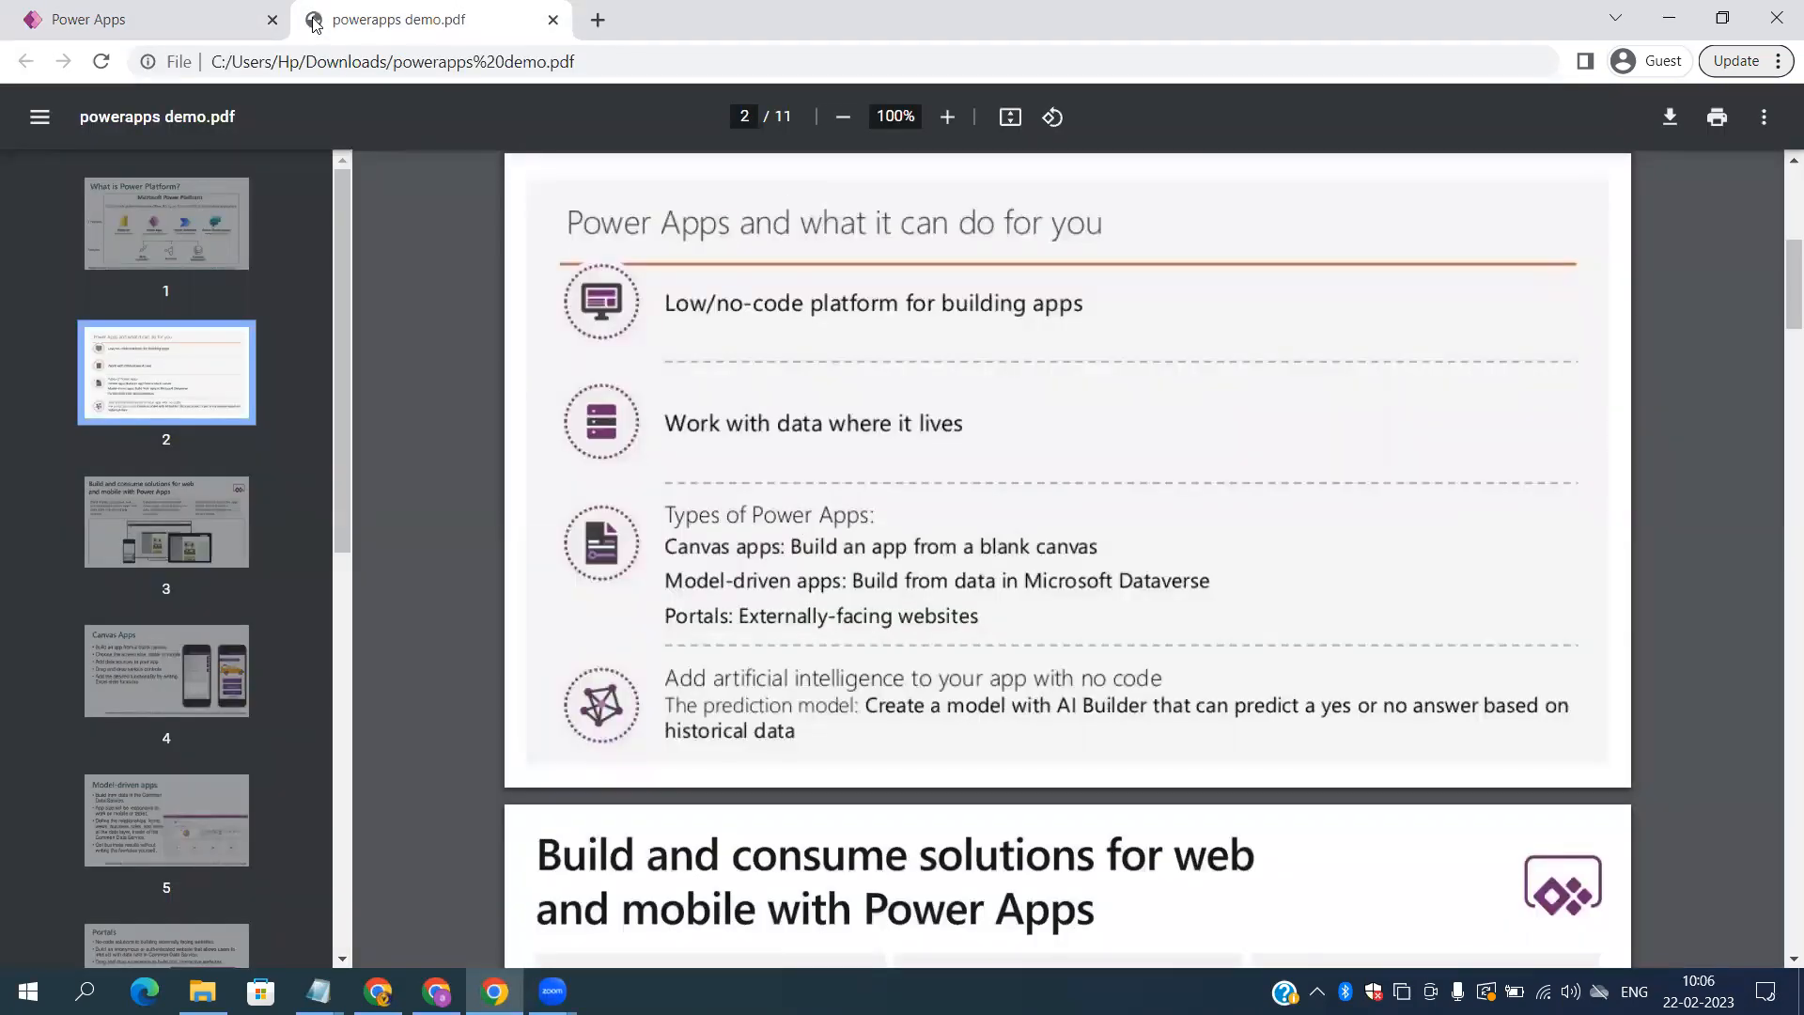
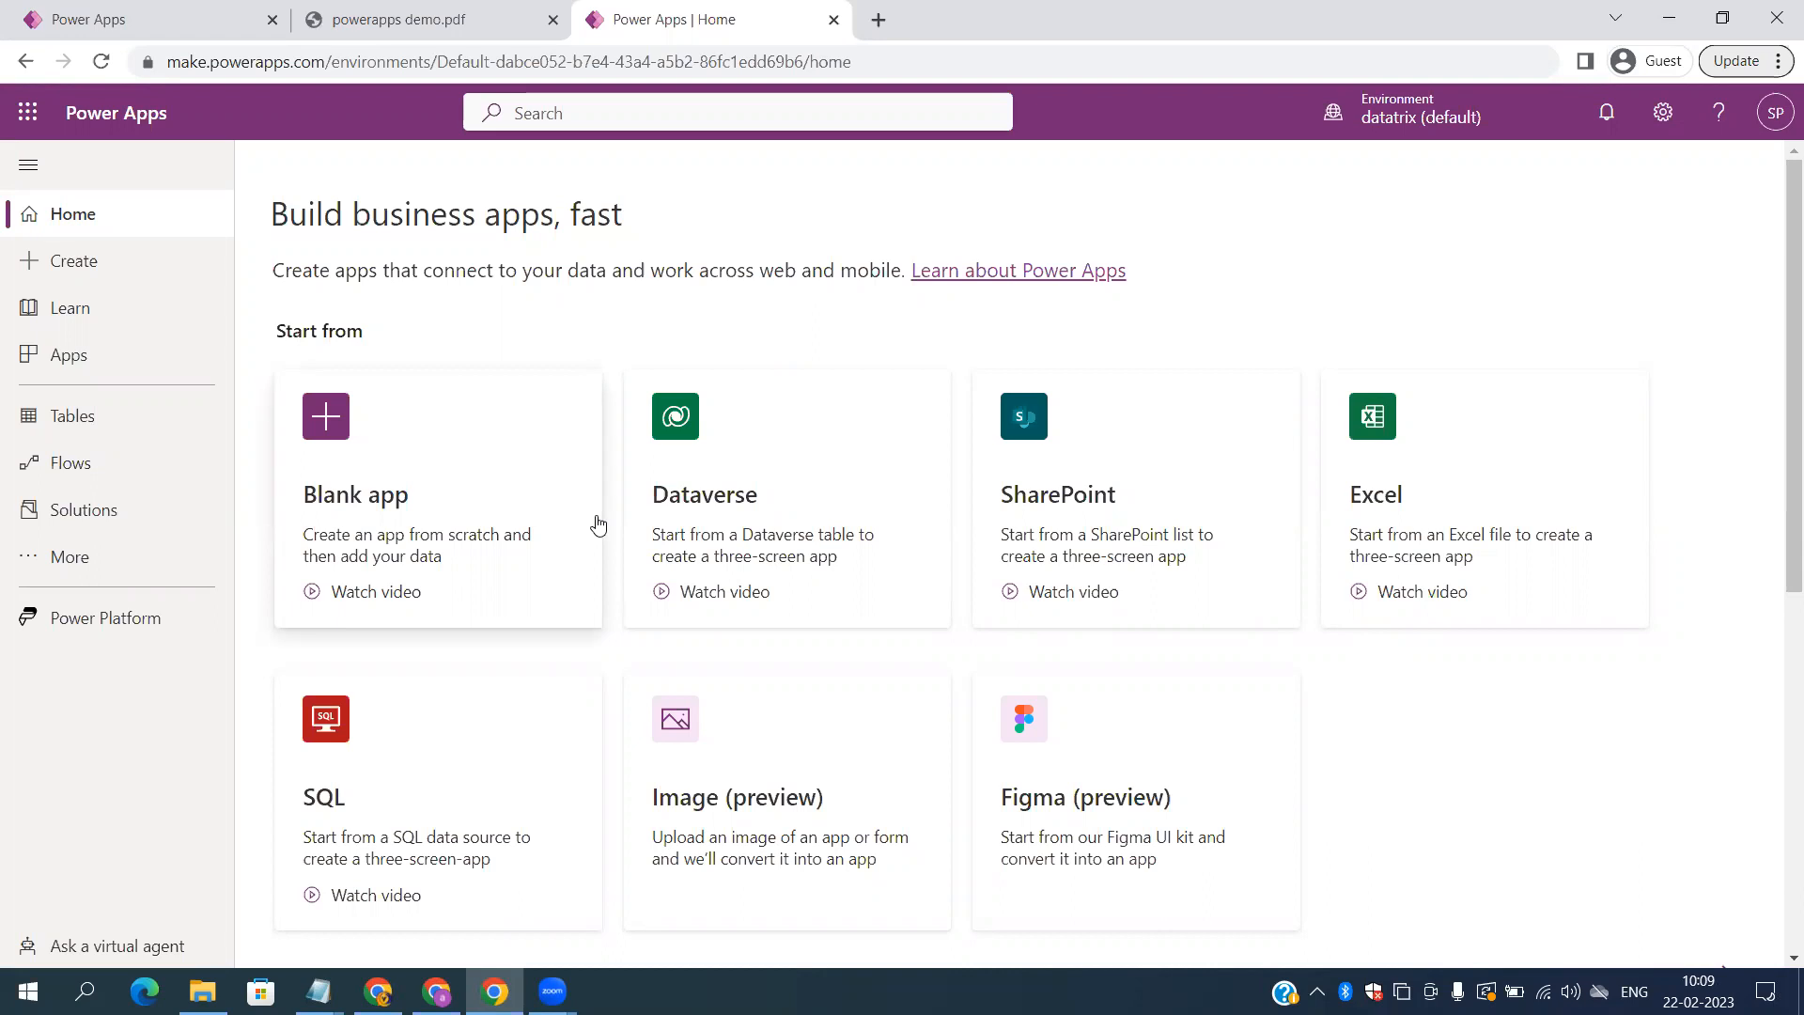
pyautogui.click(731, 498)
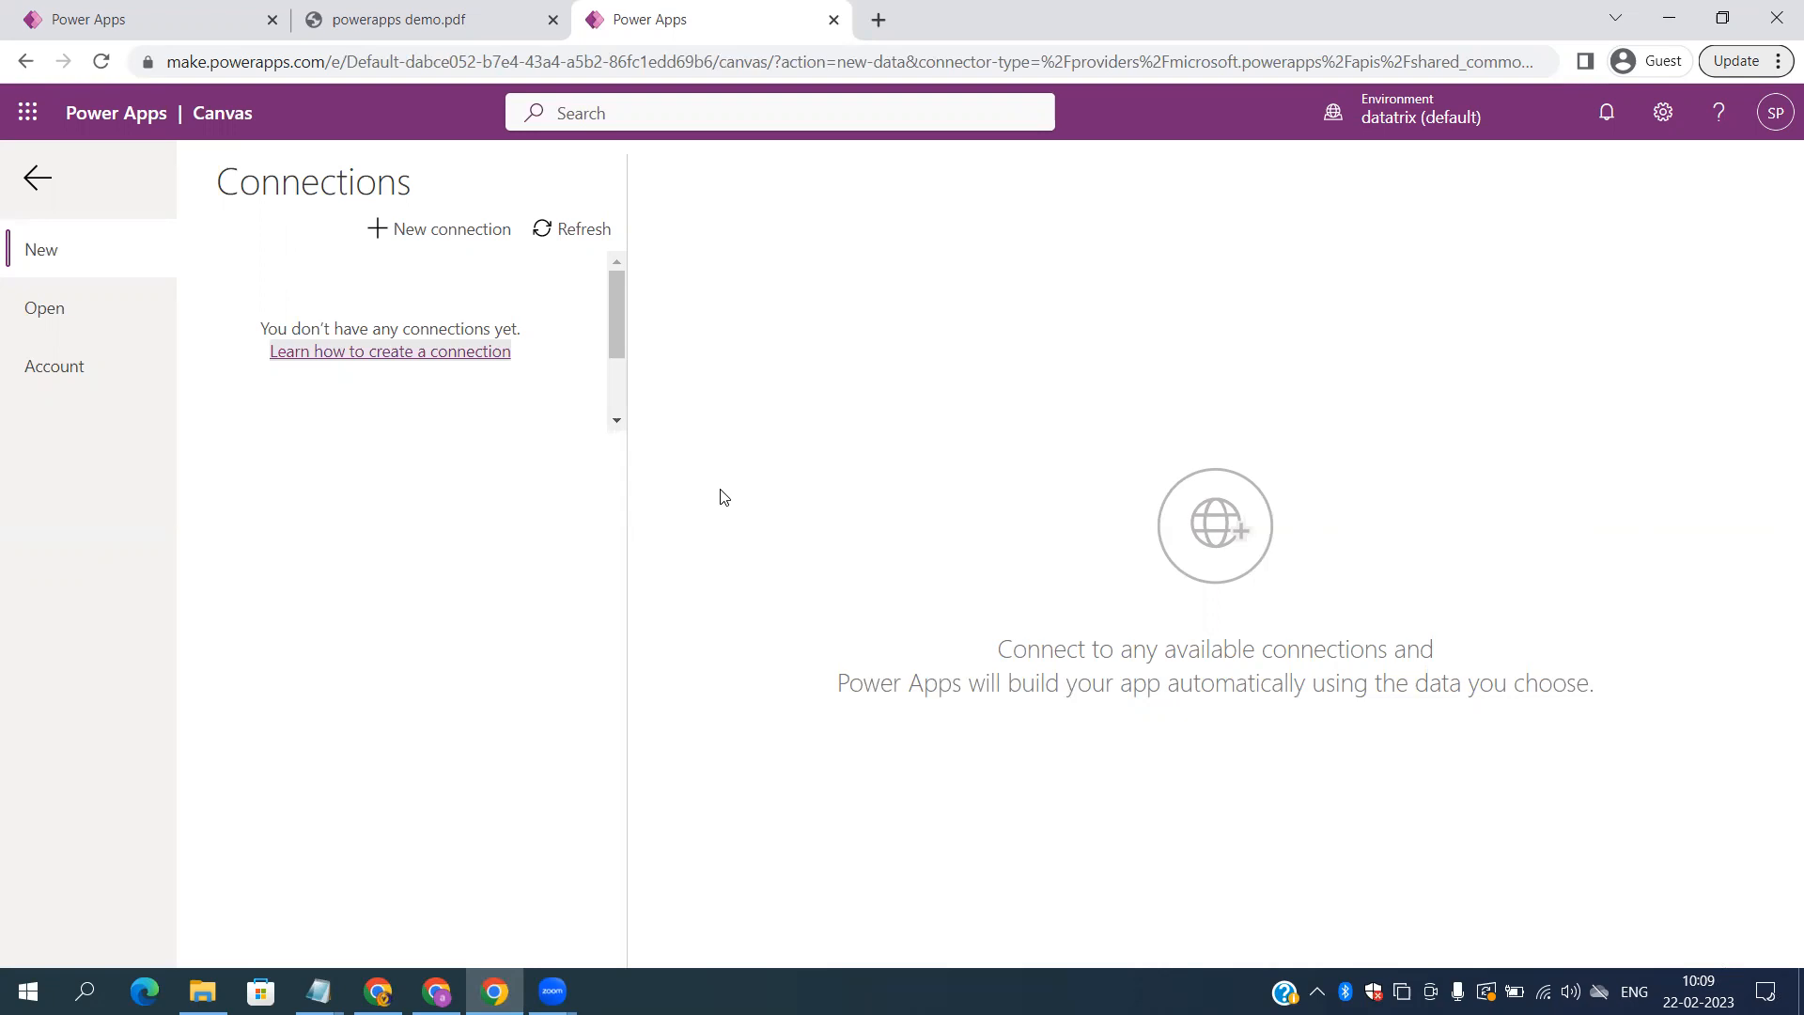
pyautogui.click(430, 242)
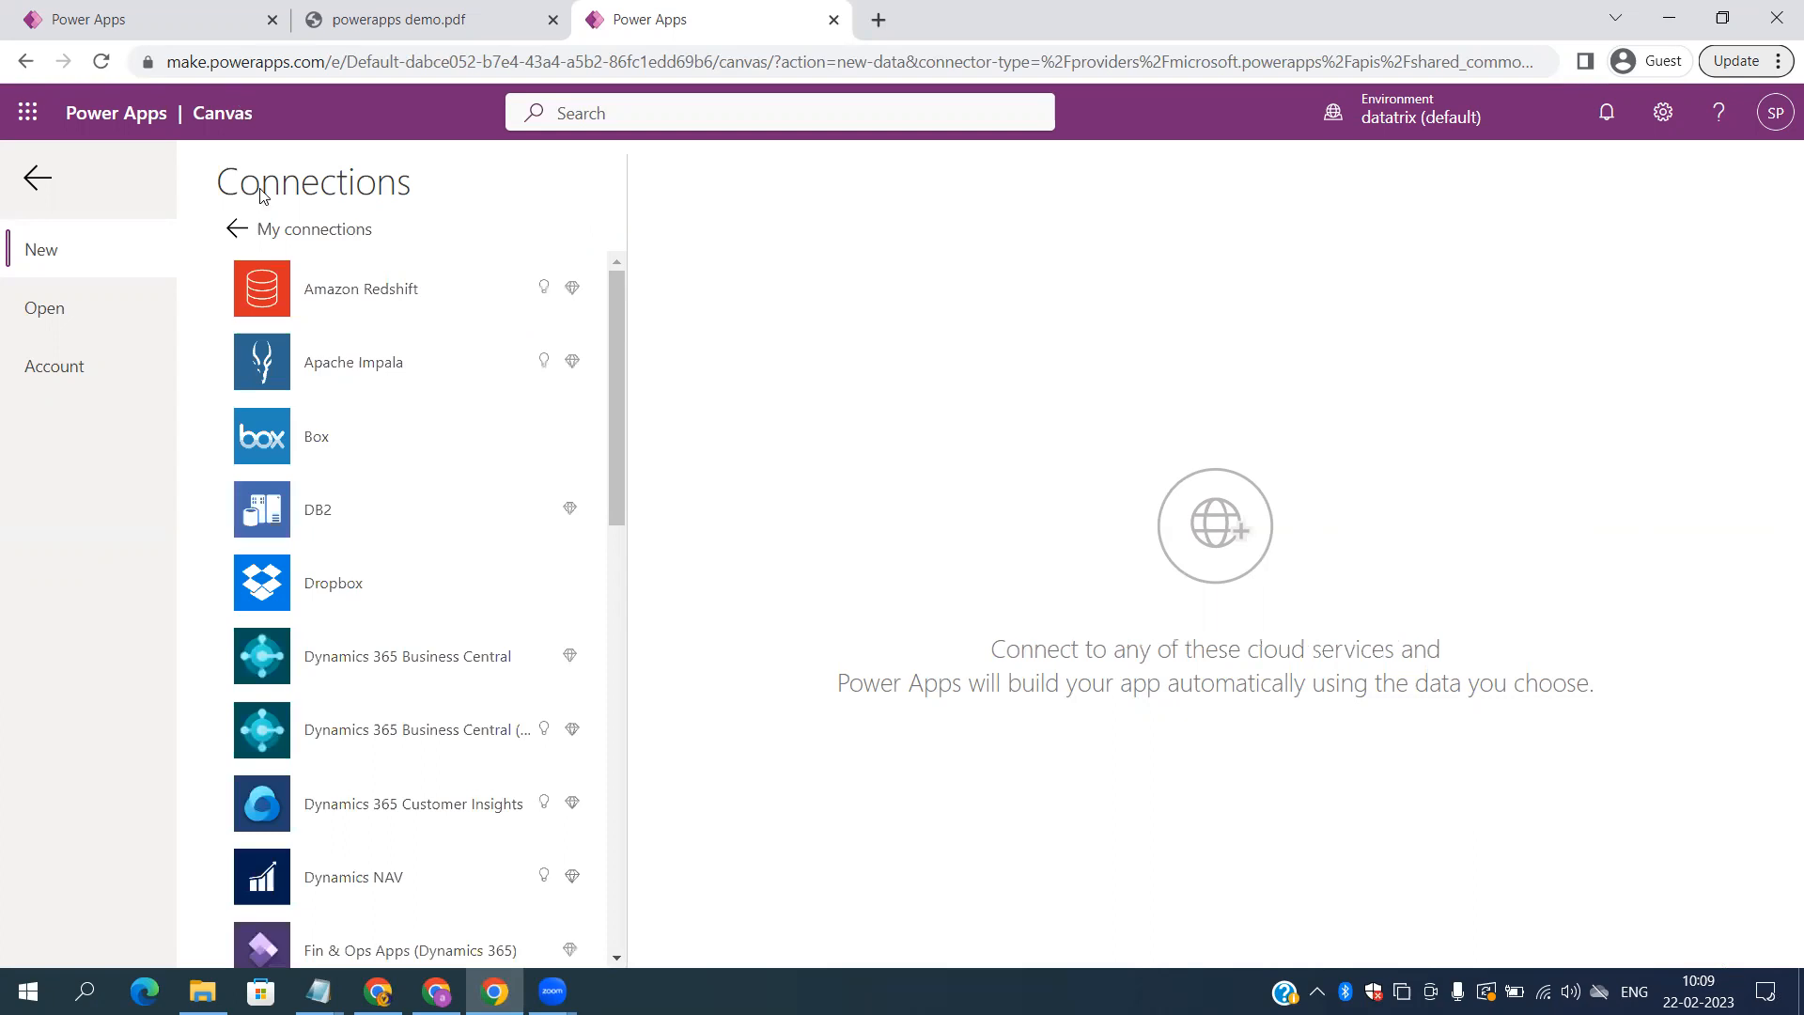
pyautogui.click(47, 185)
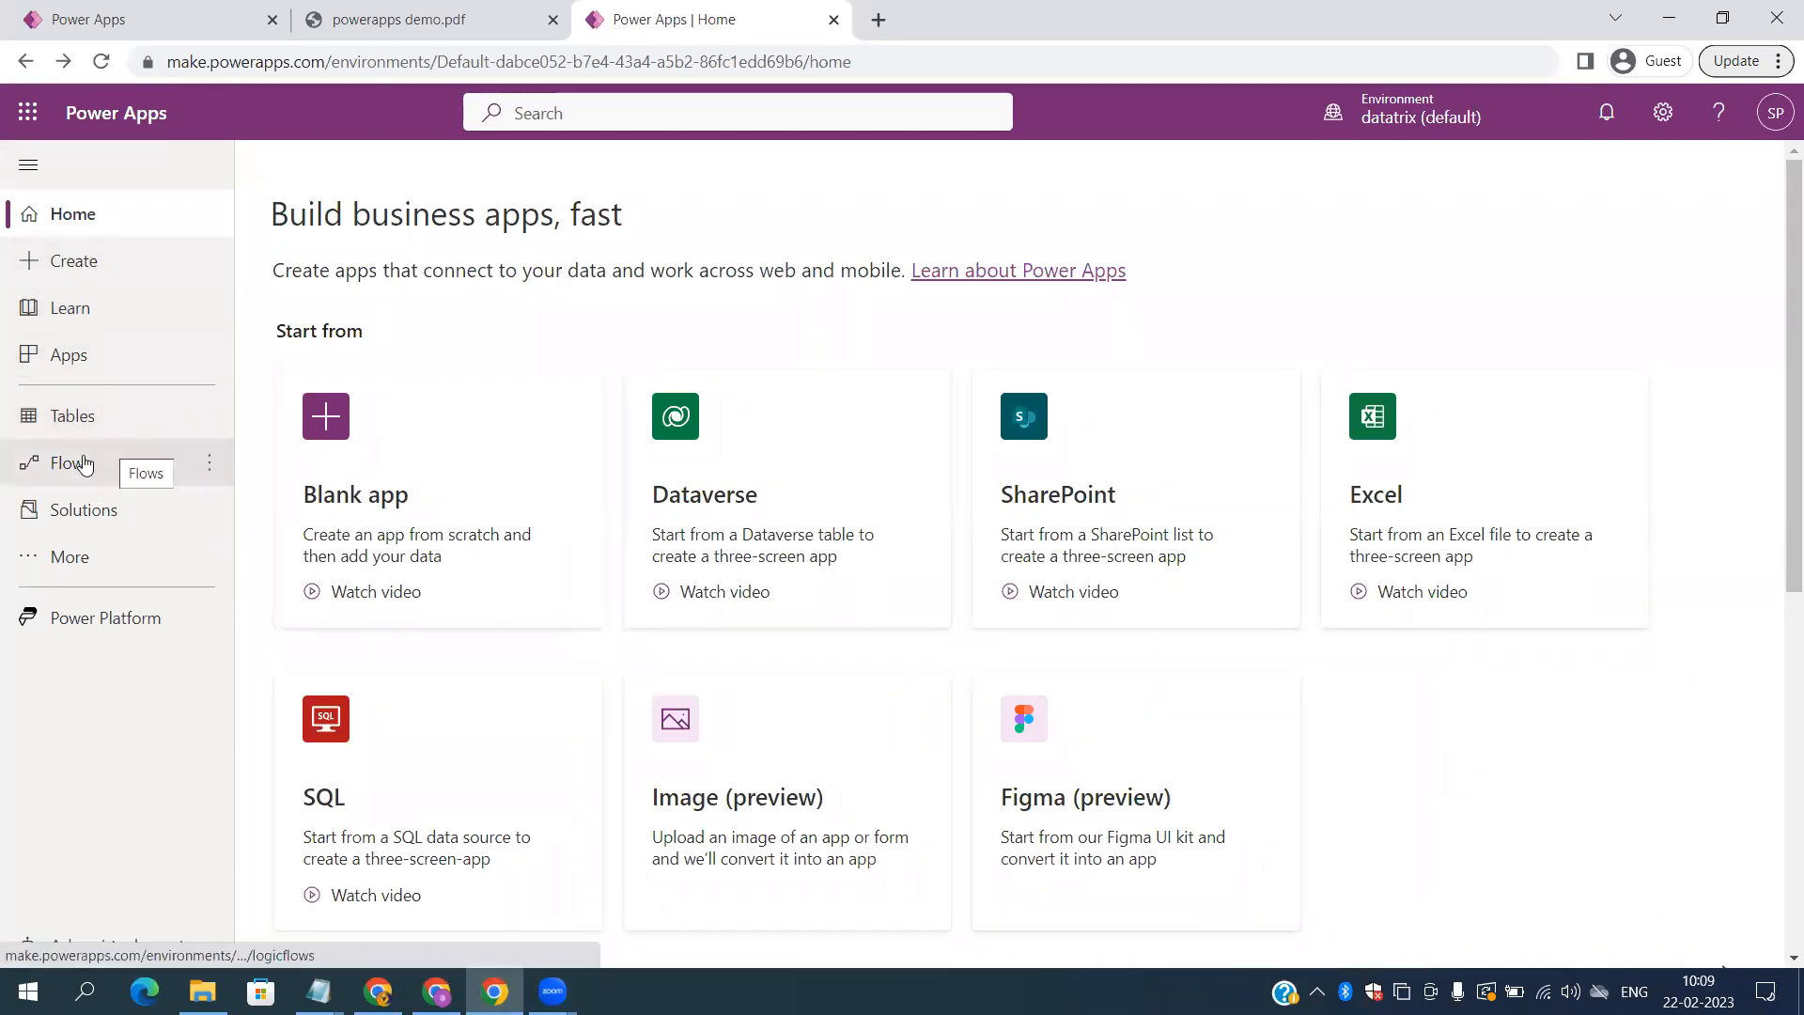
# Step: Start creating a Dataverse database from the Tables page with USD and English settings
pyautogui.click(74, 421)
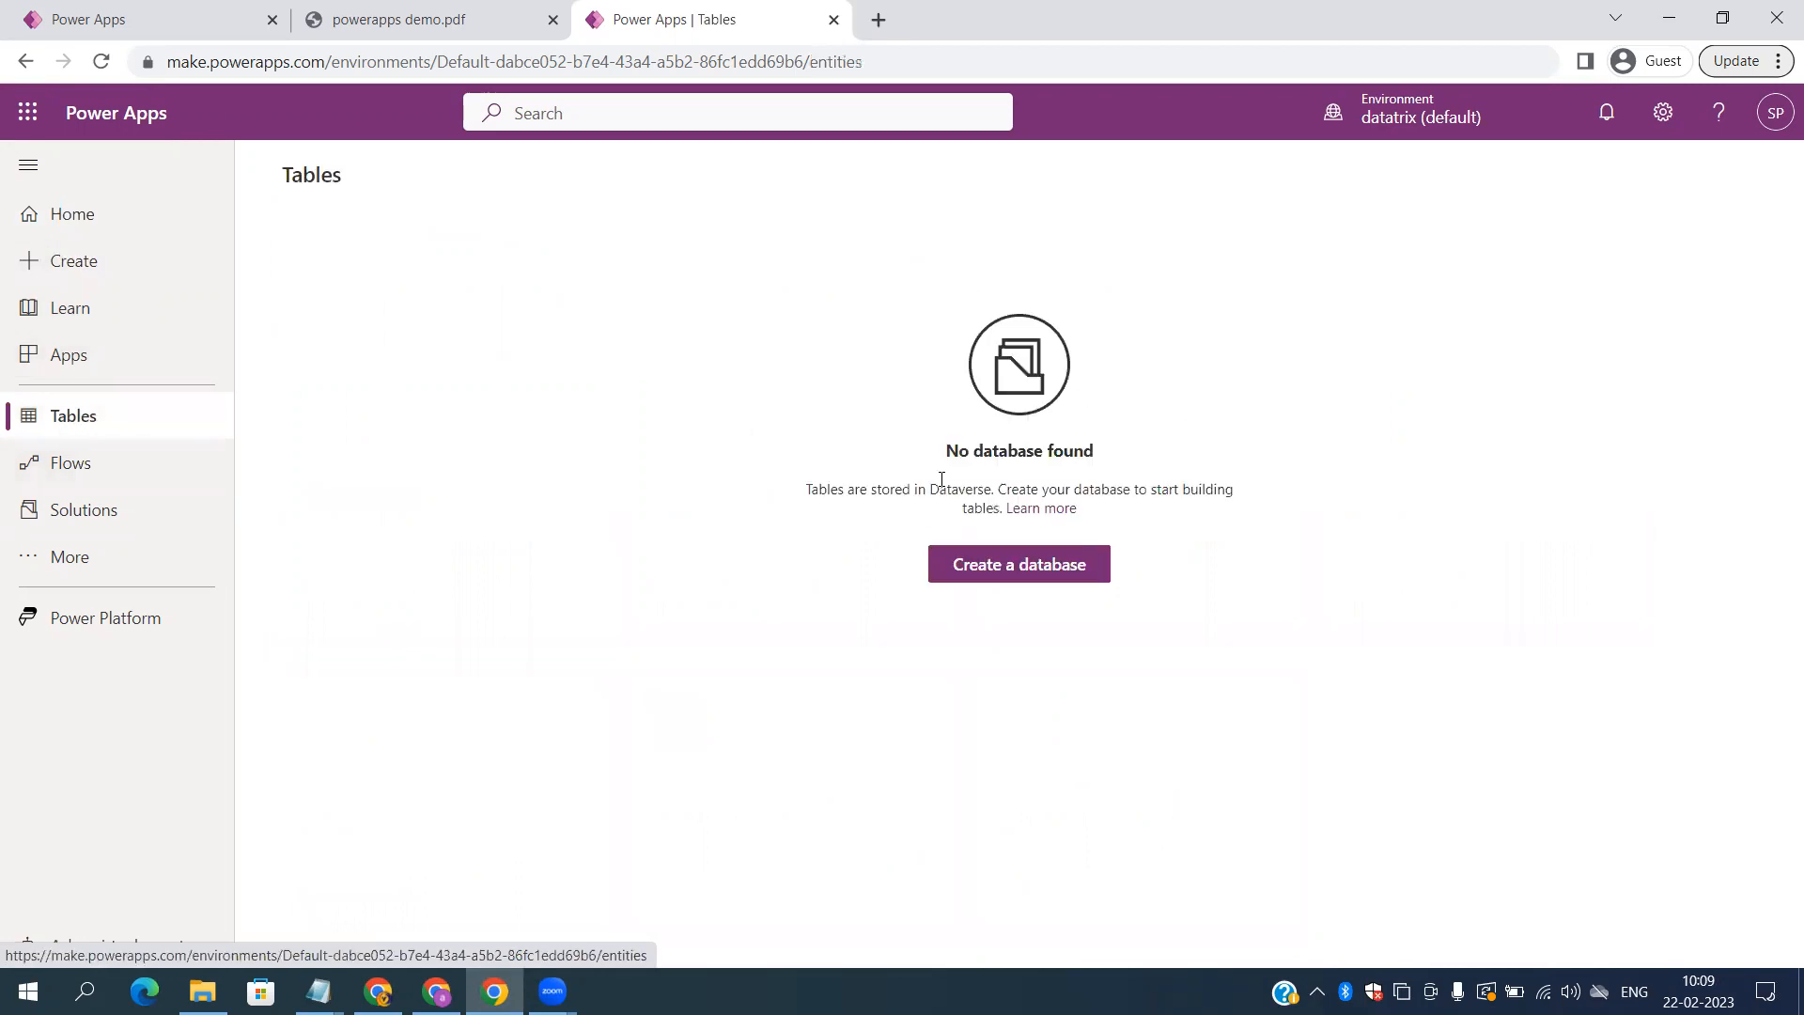
pyautogui.click(984, 585)
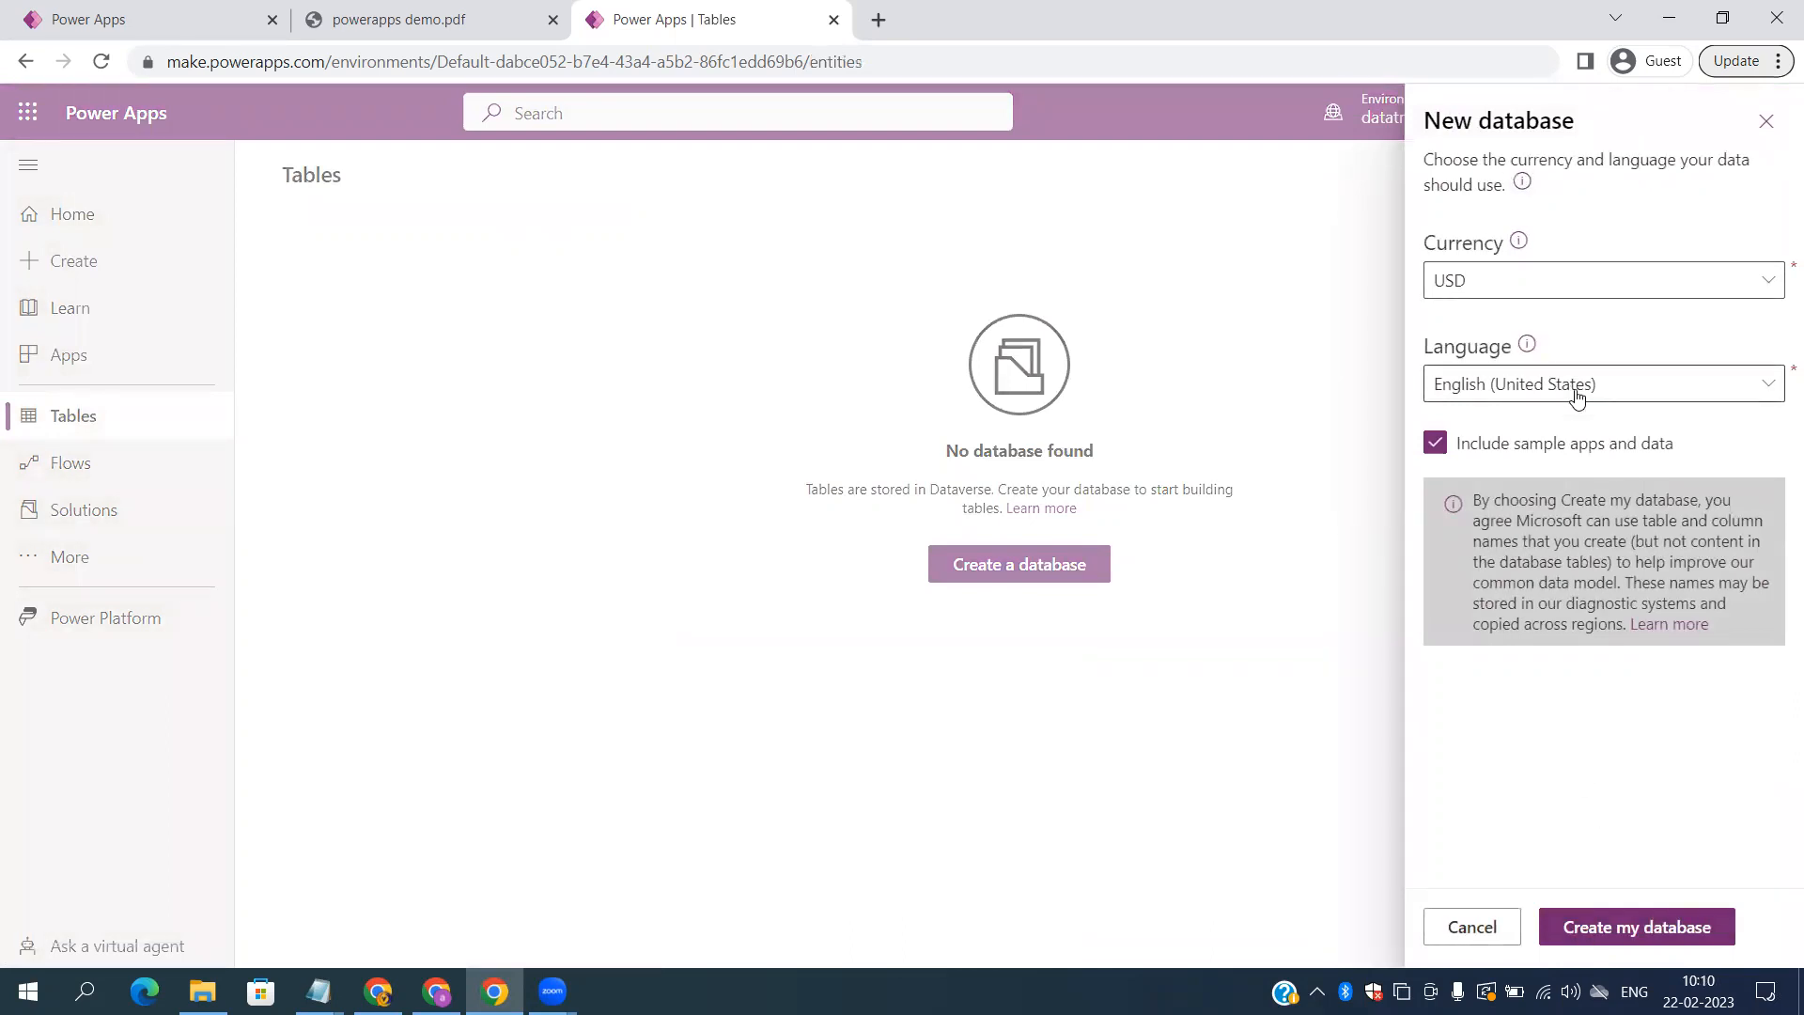
pyautogui.click(1612, 935)
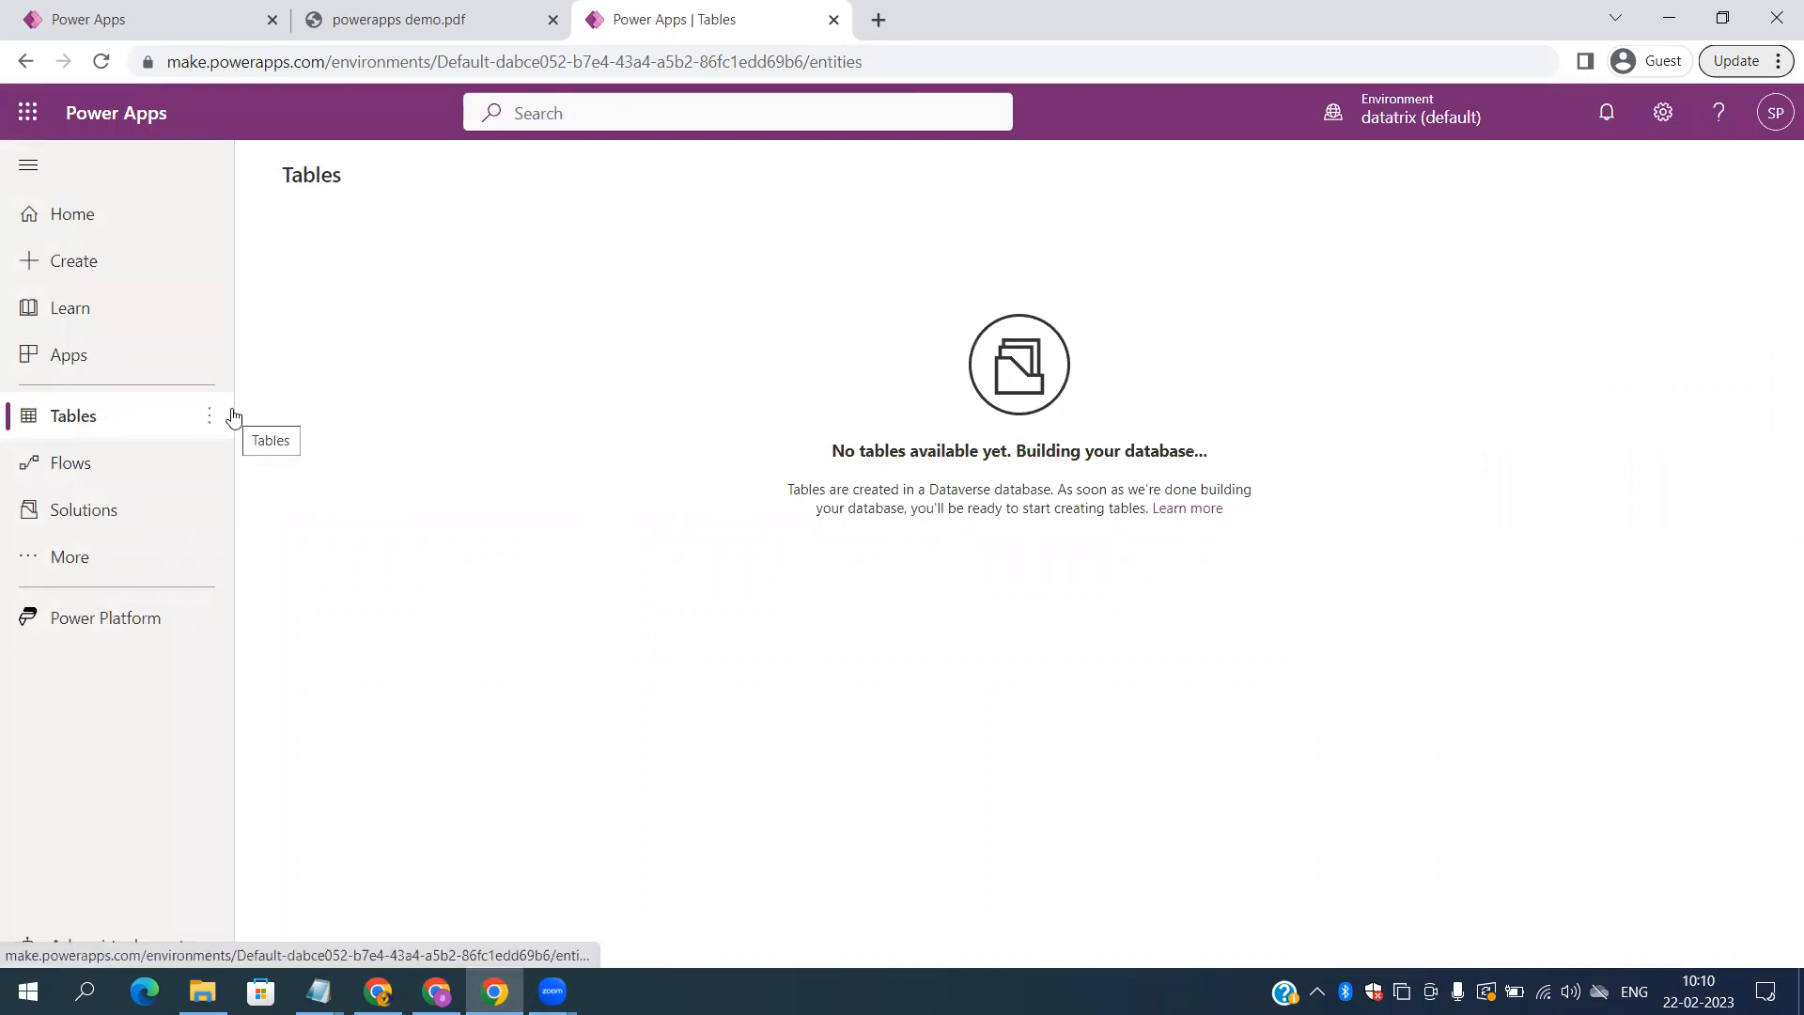
# Step: Reload, retry the failed database creation, close its error panel, and list the available environments
pyautogui.click(100, 61)
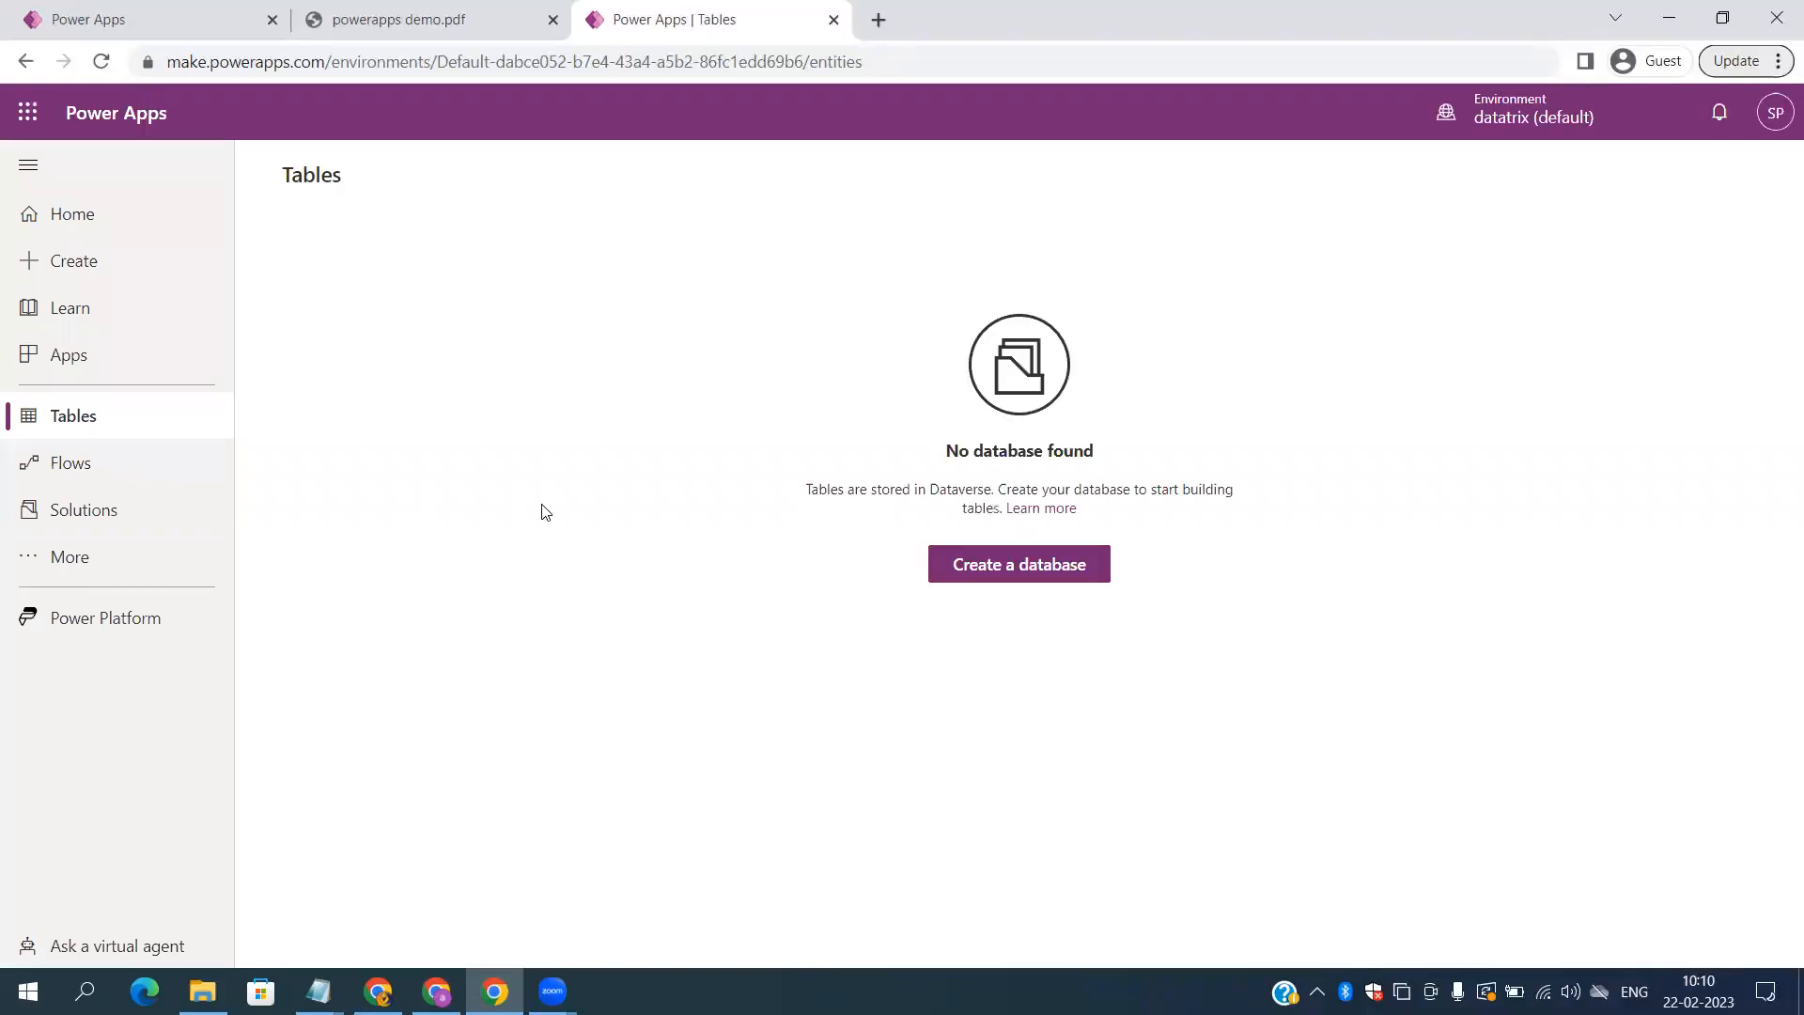
pyautogui.click(976, 570)
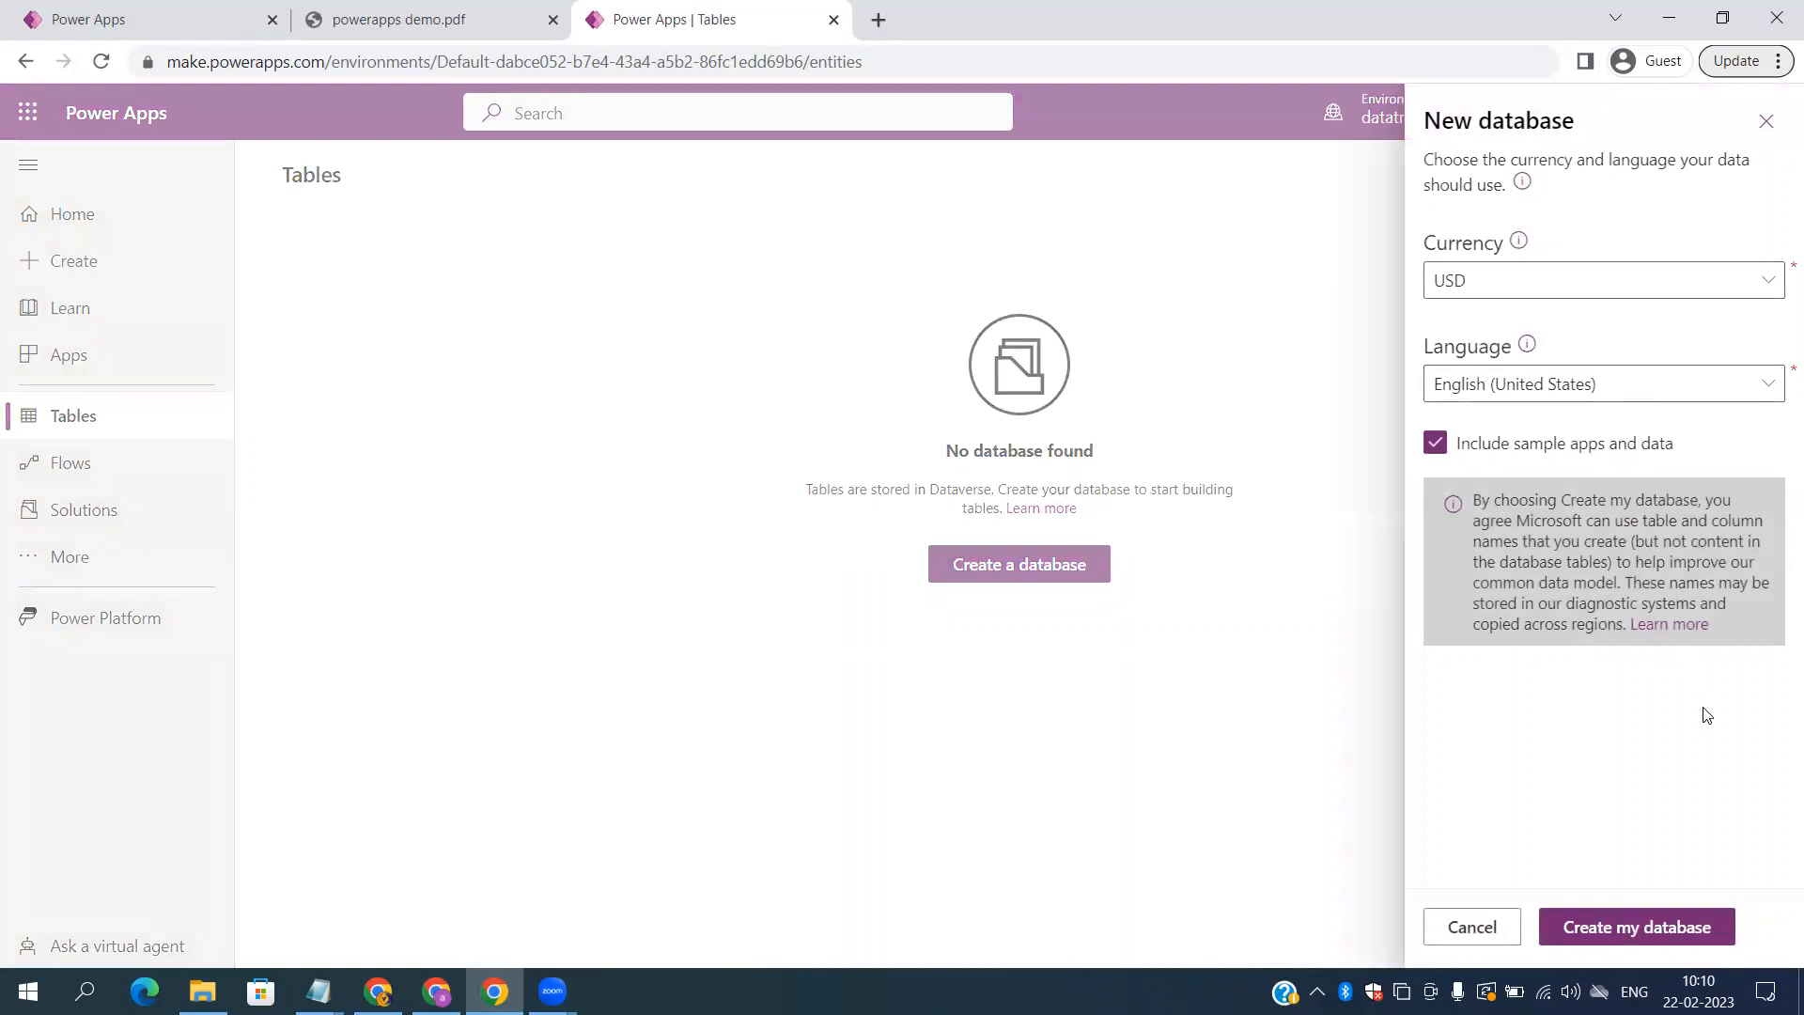
pyautogui.click(1623, 934)
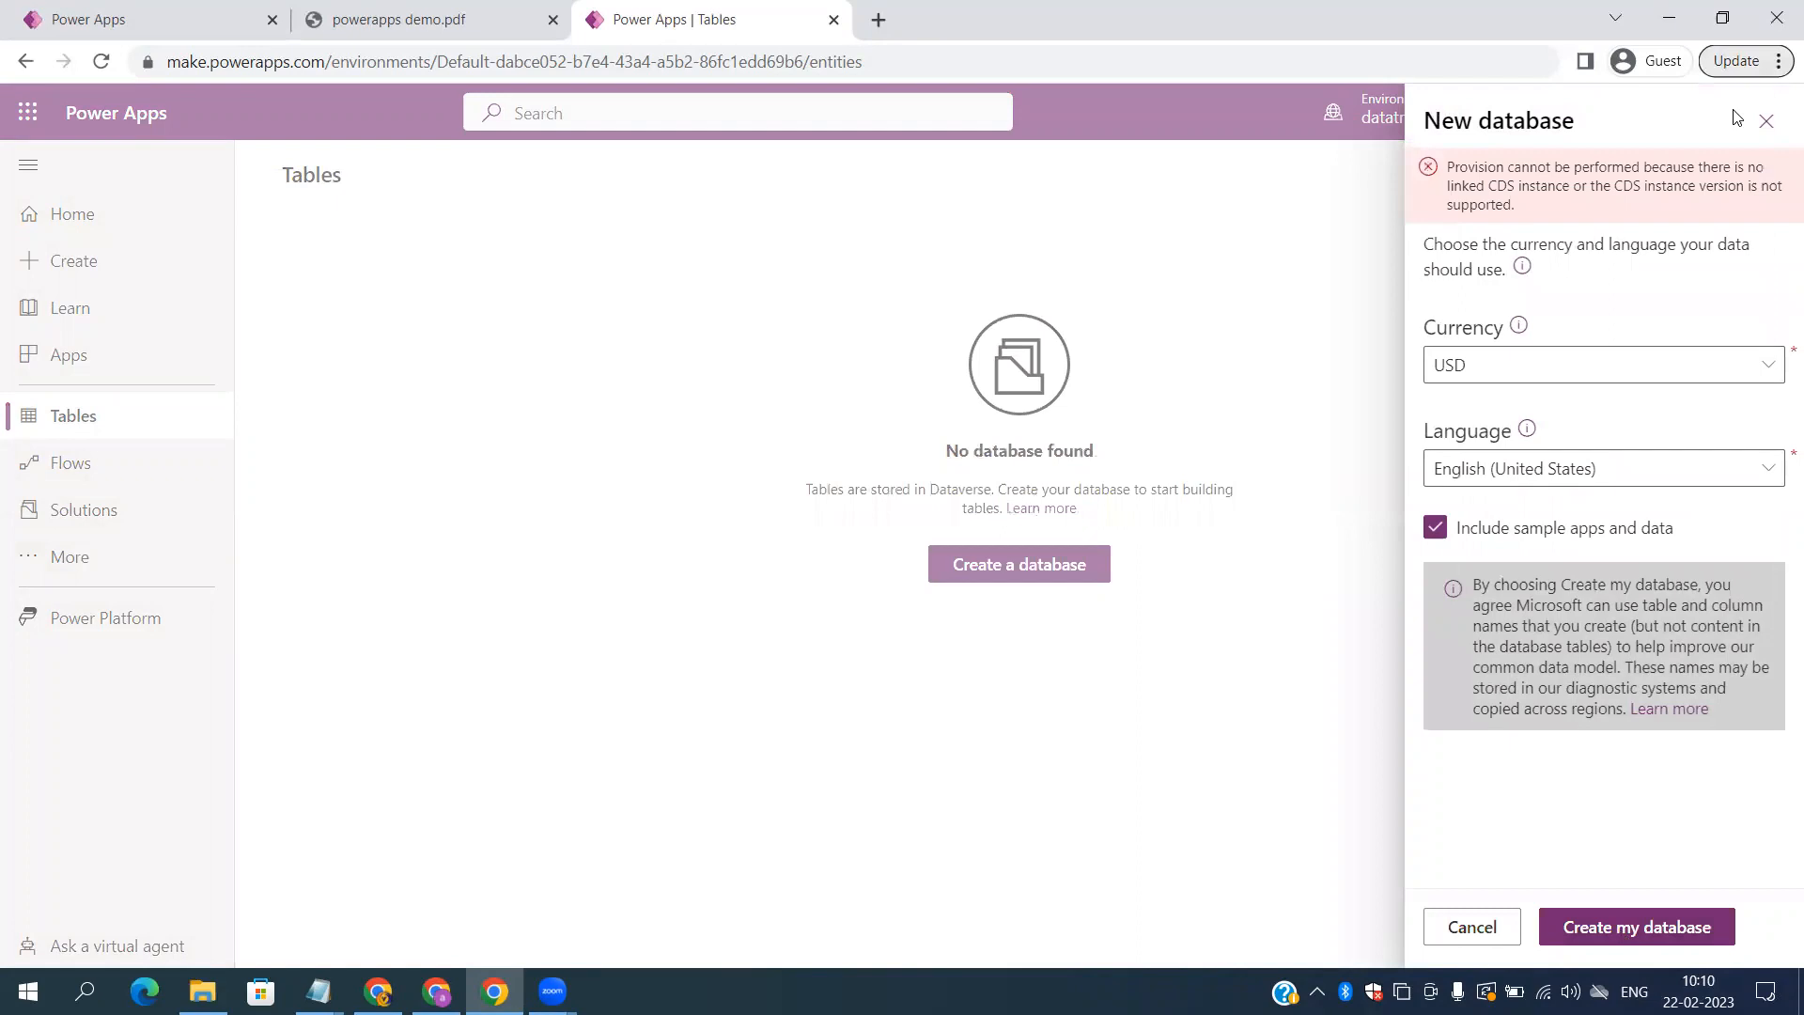
pyautogui.click(1766, 124)
pyautogui.click(1419, 113)
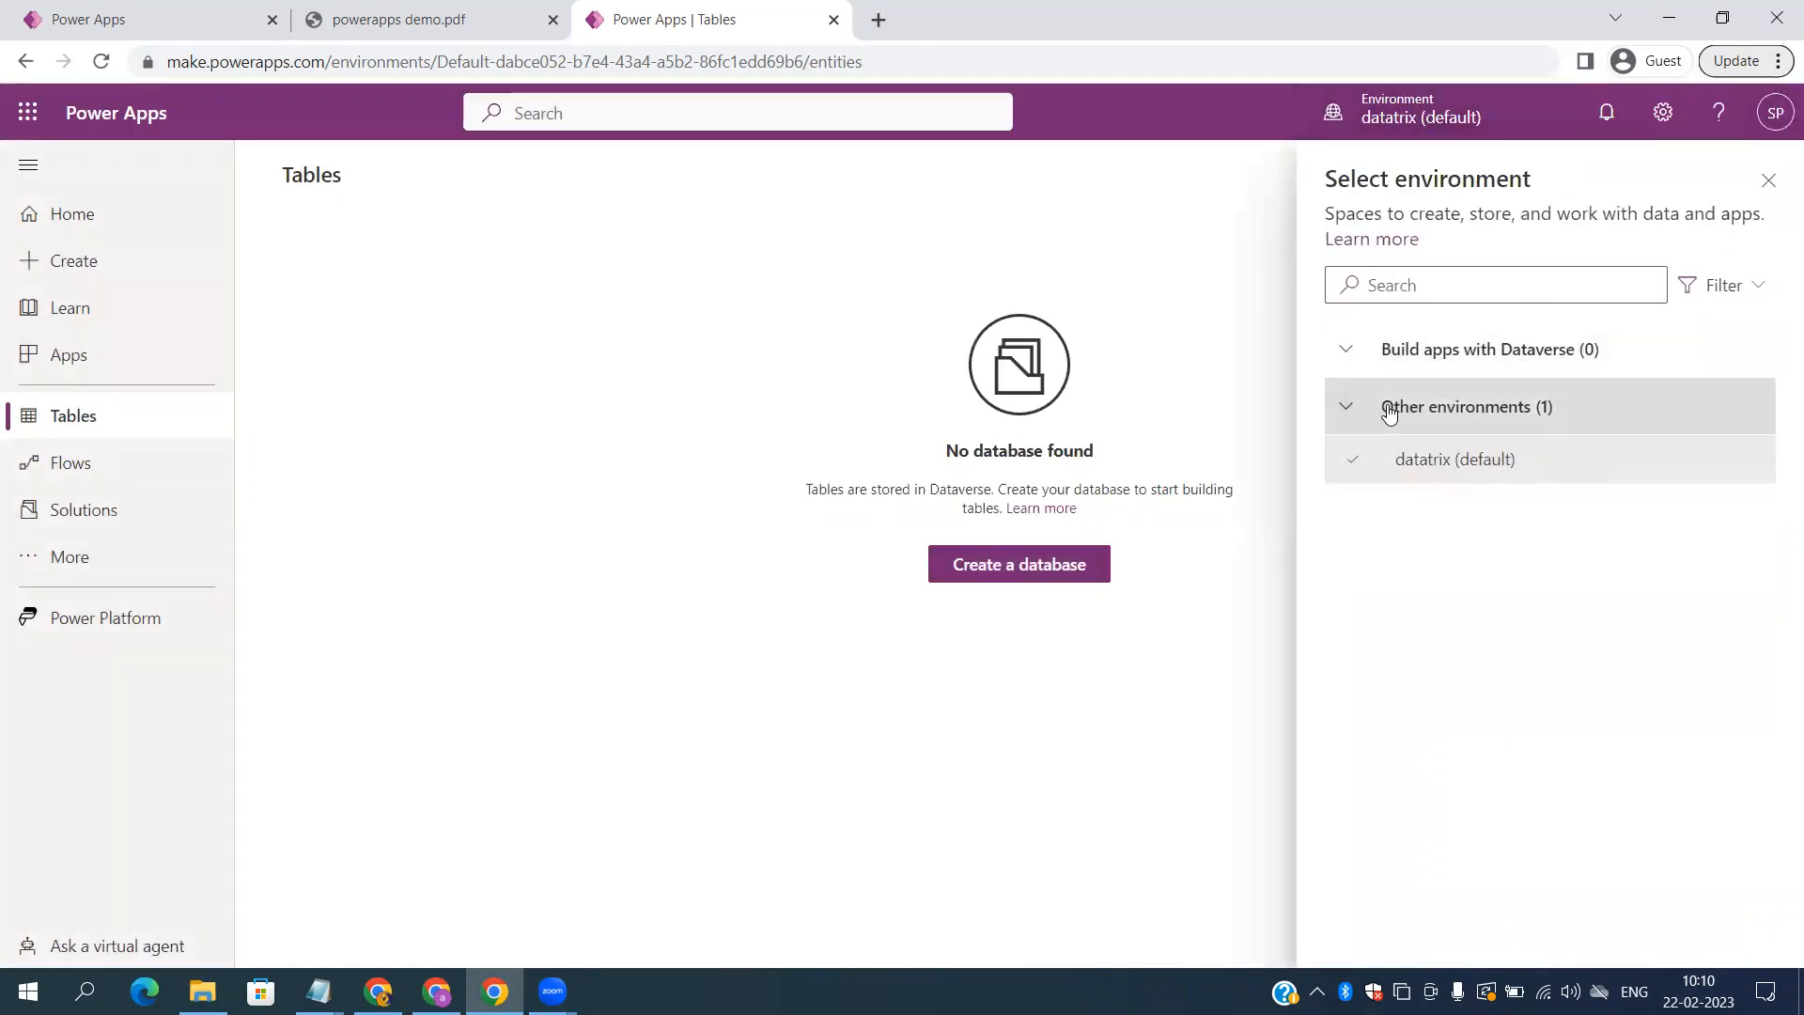
# Step: Close the environment list and open the Power Platform admin center from the Power Apps settings
pyautogui.click(1770, 182)
pyautogui.click(1776, 108)
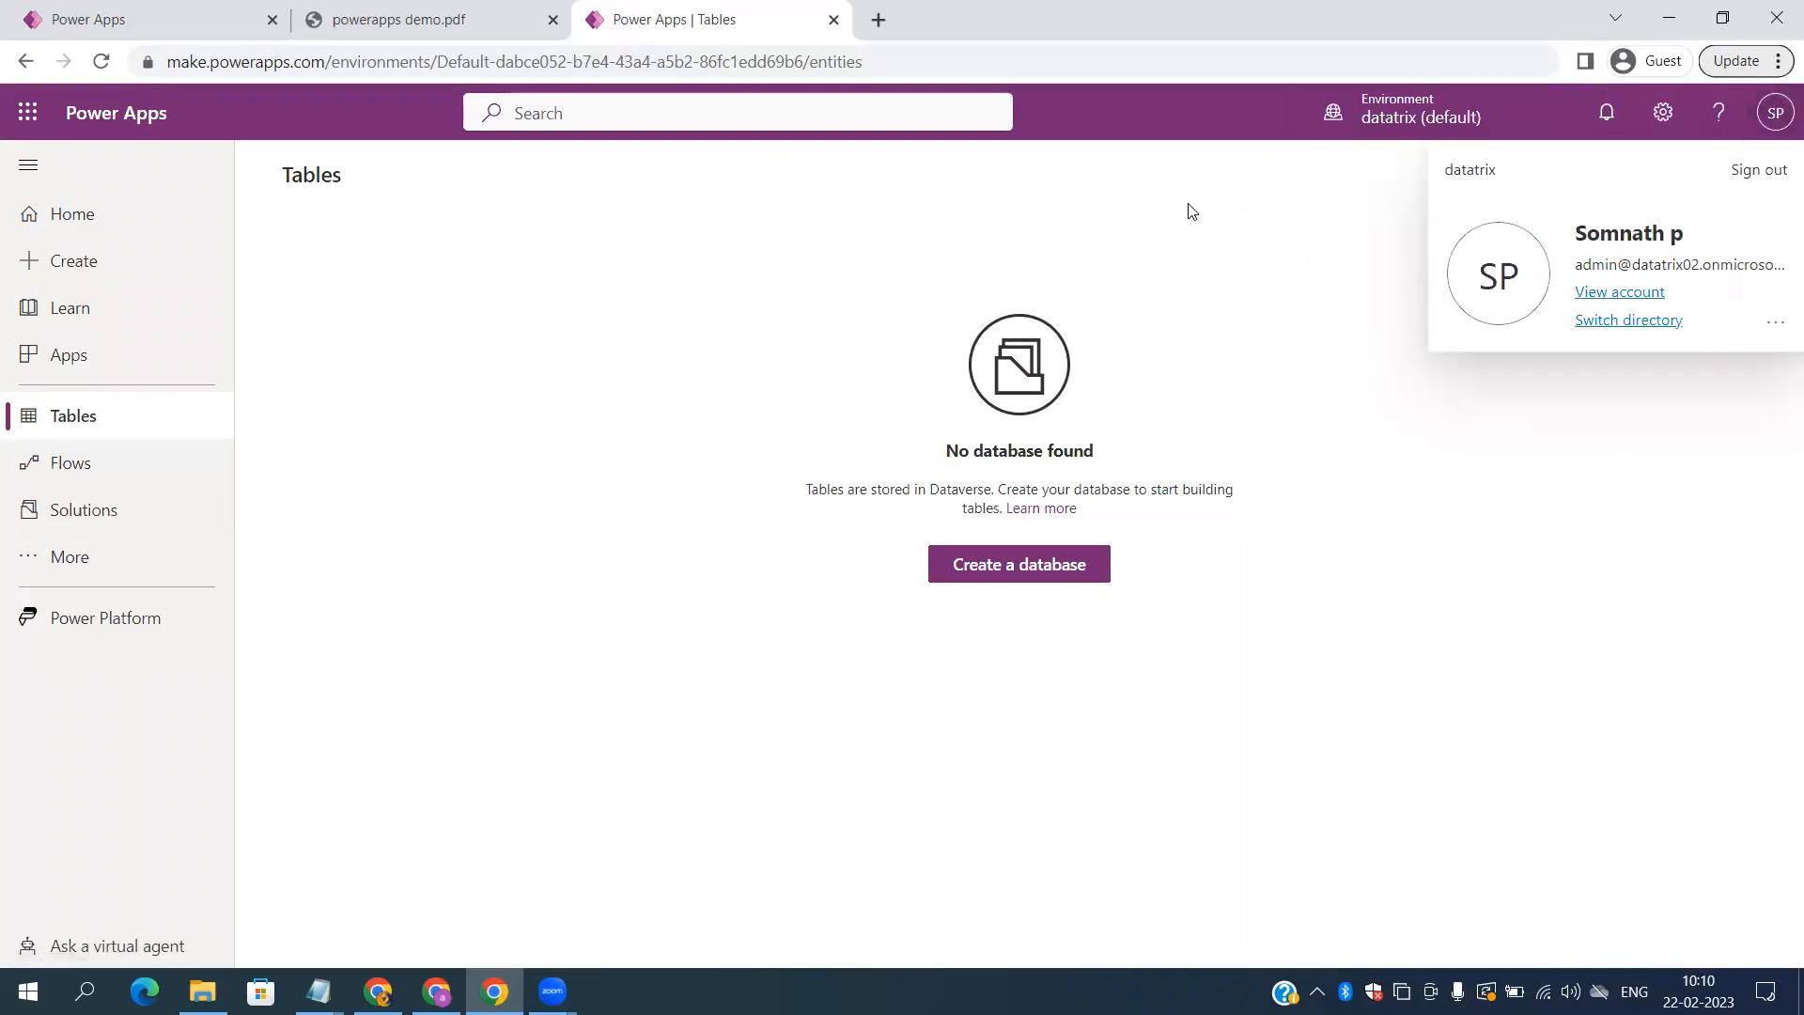
pyautogui.click(1663, 112)
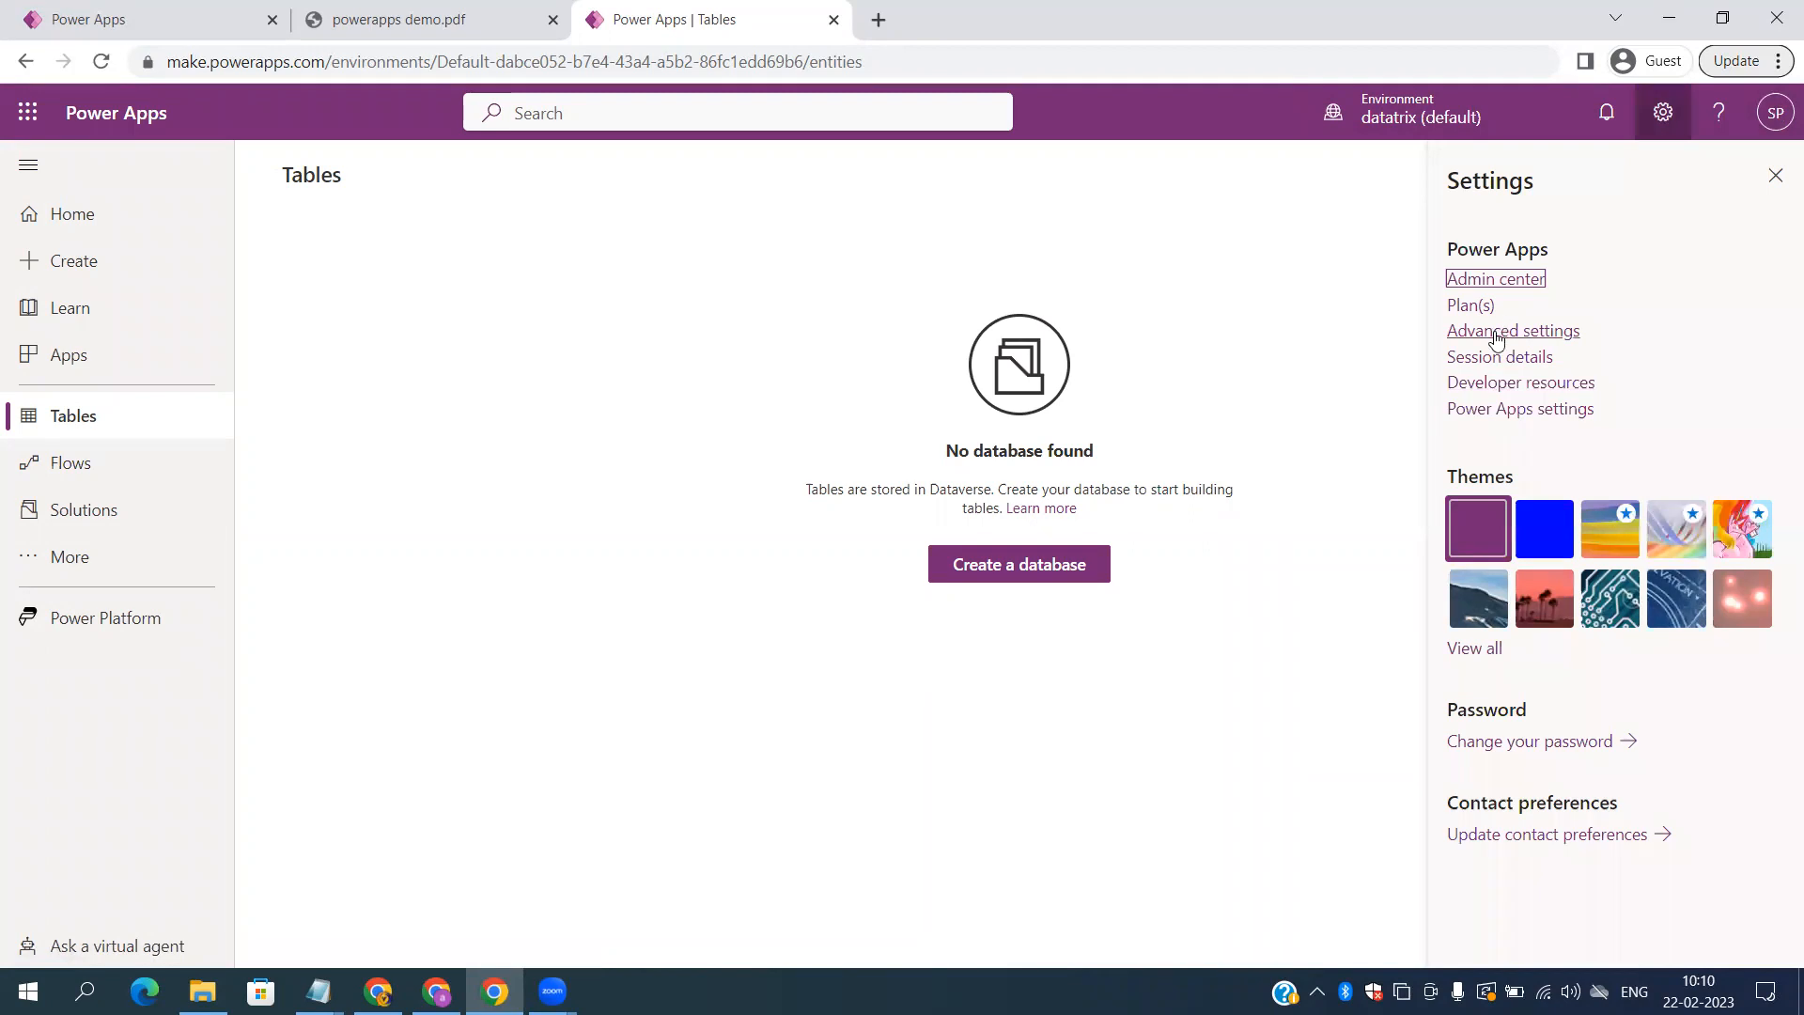
pyautogui.click(1486, 286)
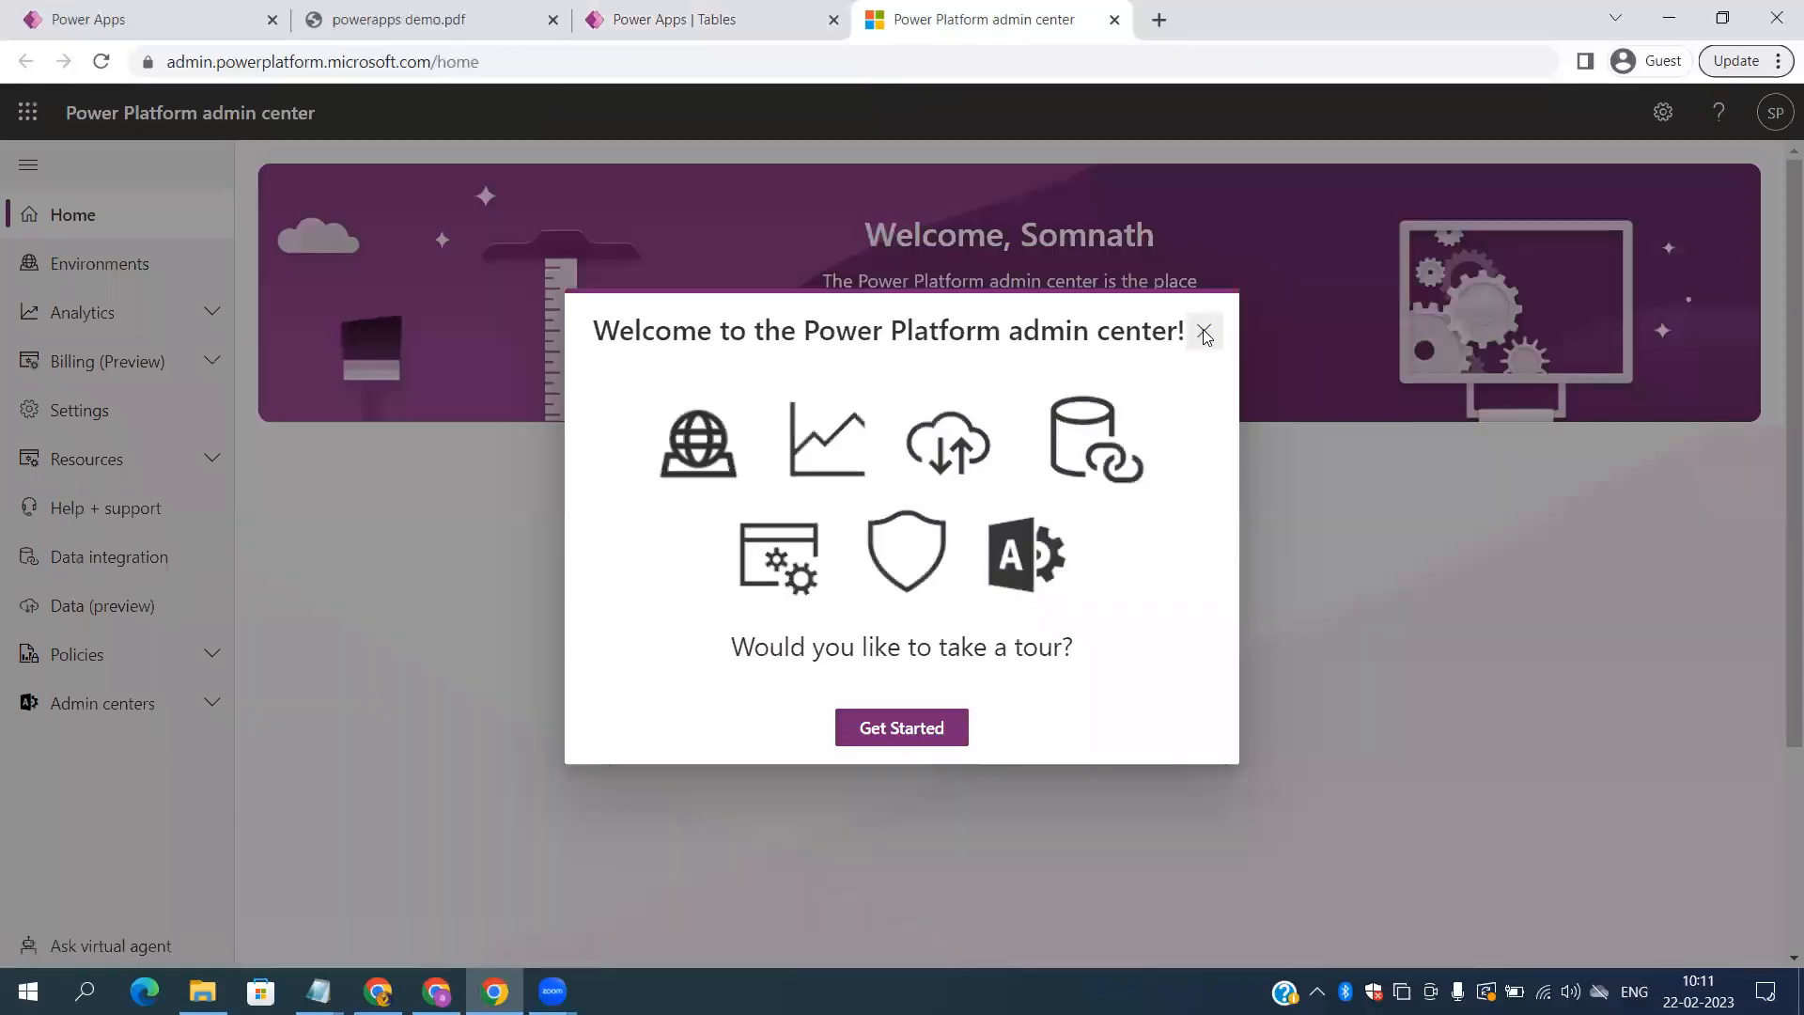
# Step: Skip the welcome tour, review the Environments list showing datatrix (default), then return to the demo PDF
pyautogui.click(1204, 334)
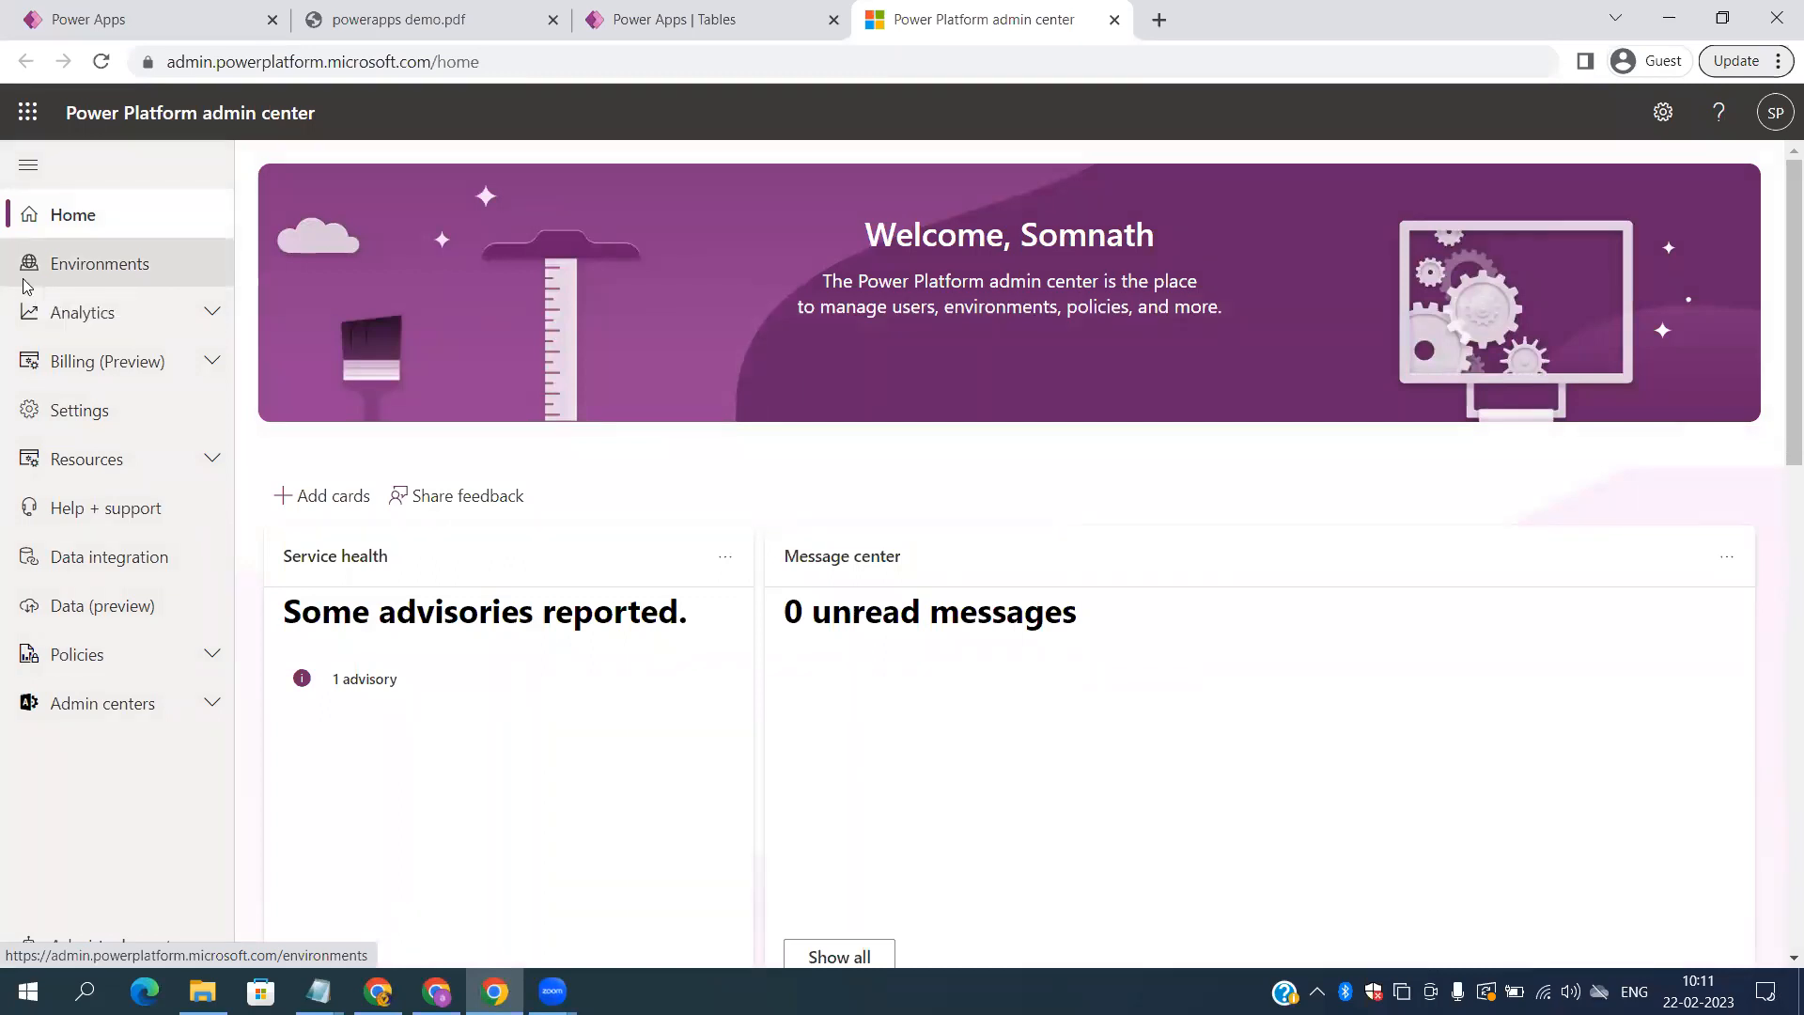
pyautogui.click(25, 284)
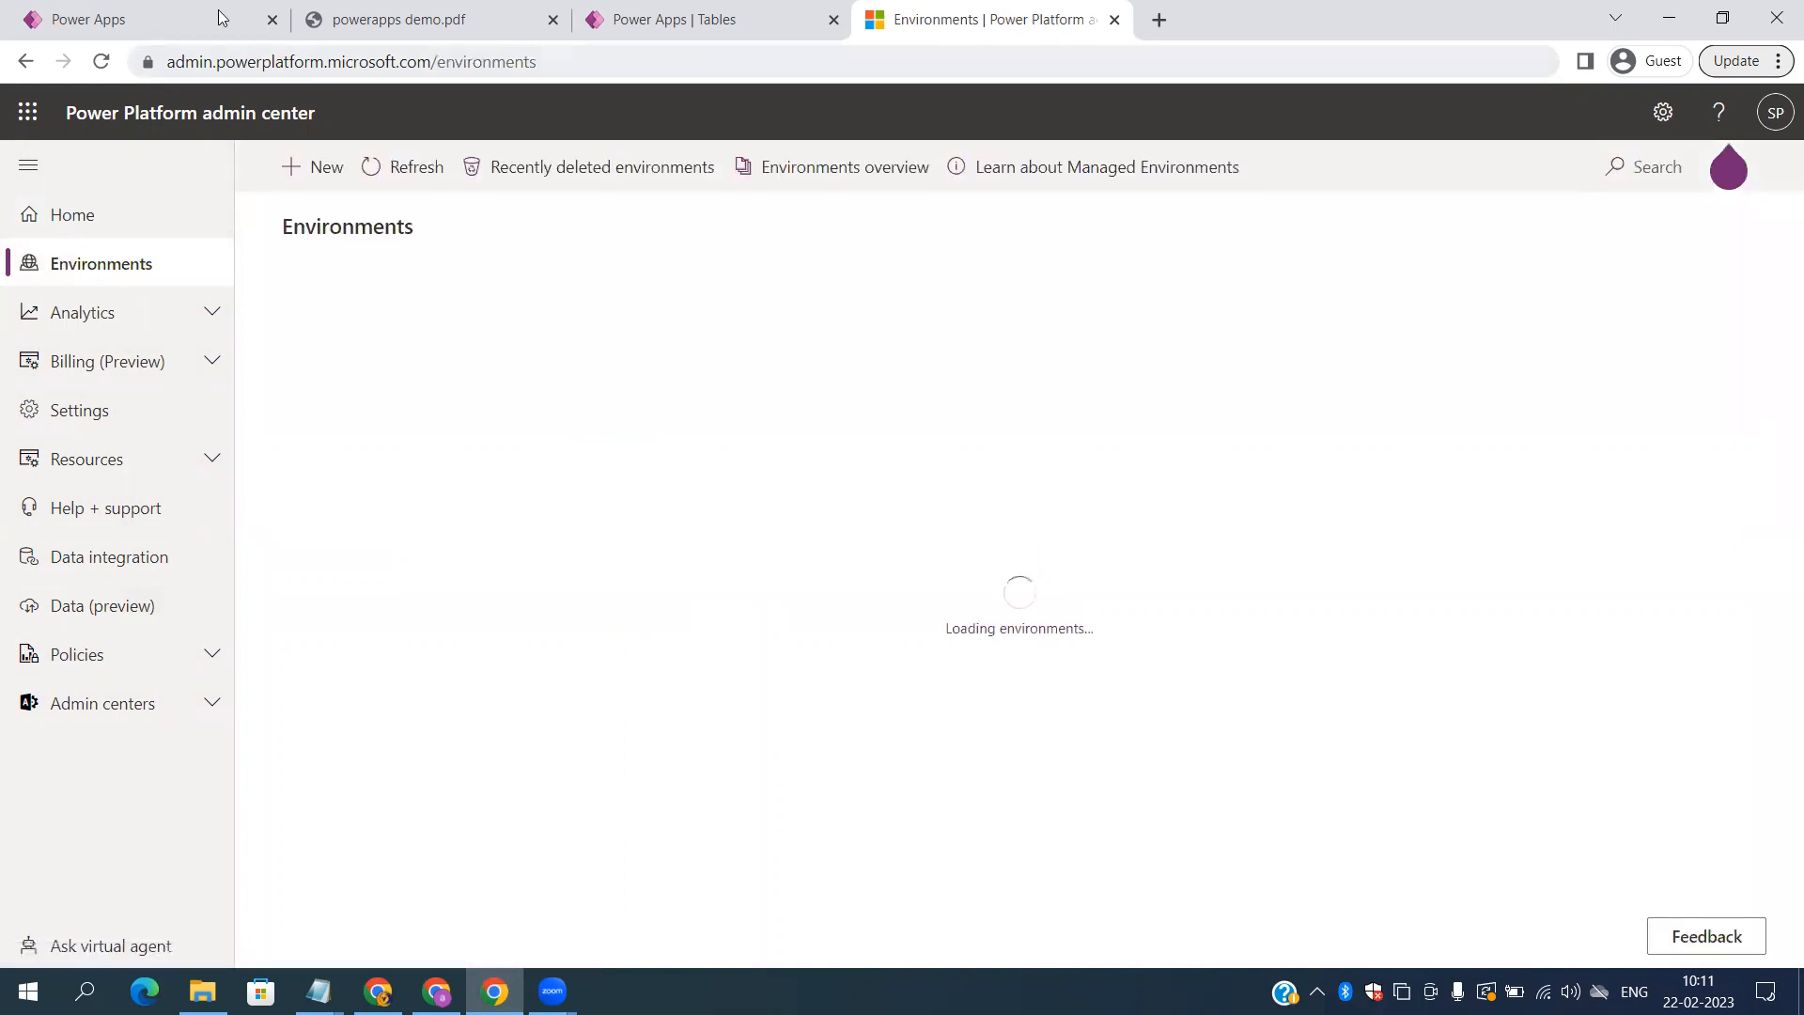
pyautogui.moveTo(321, 21)
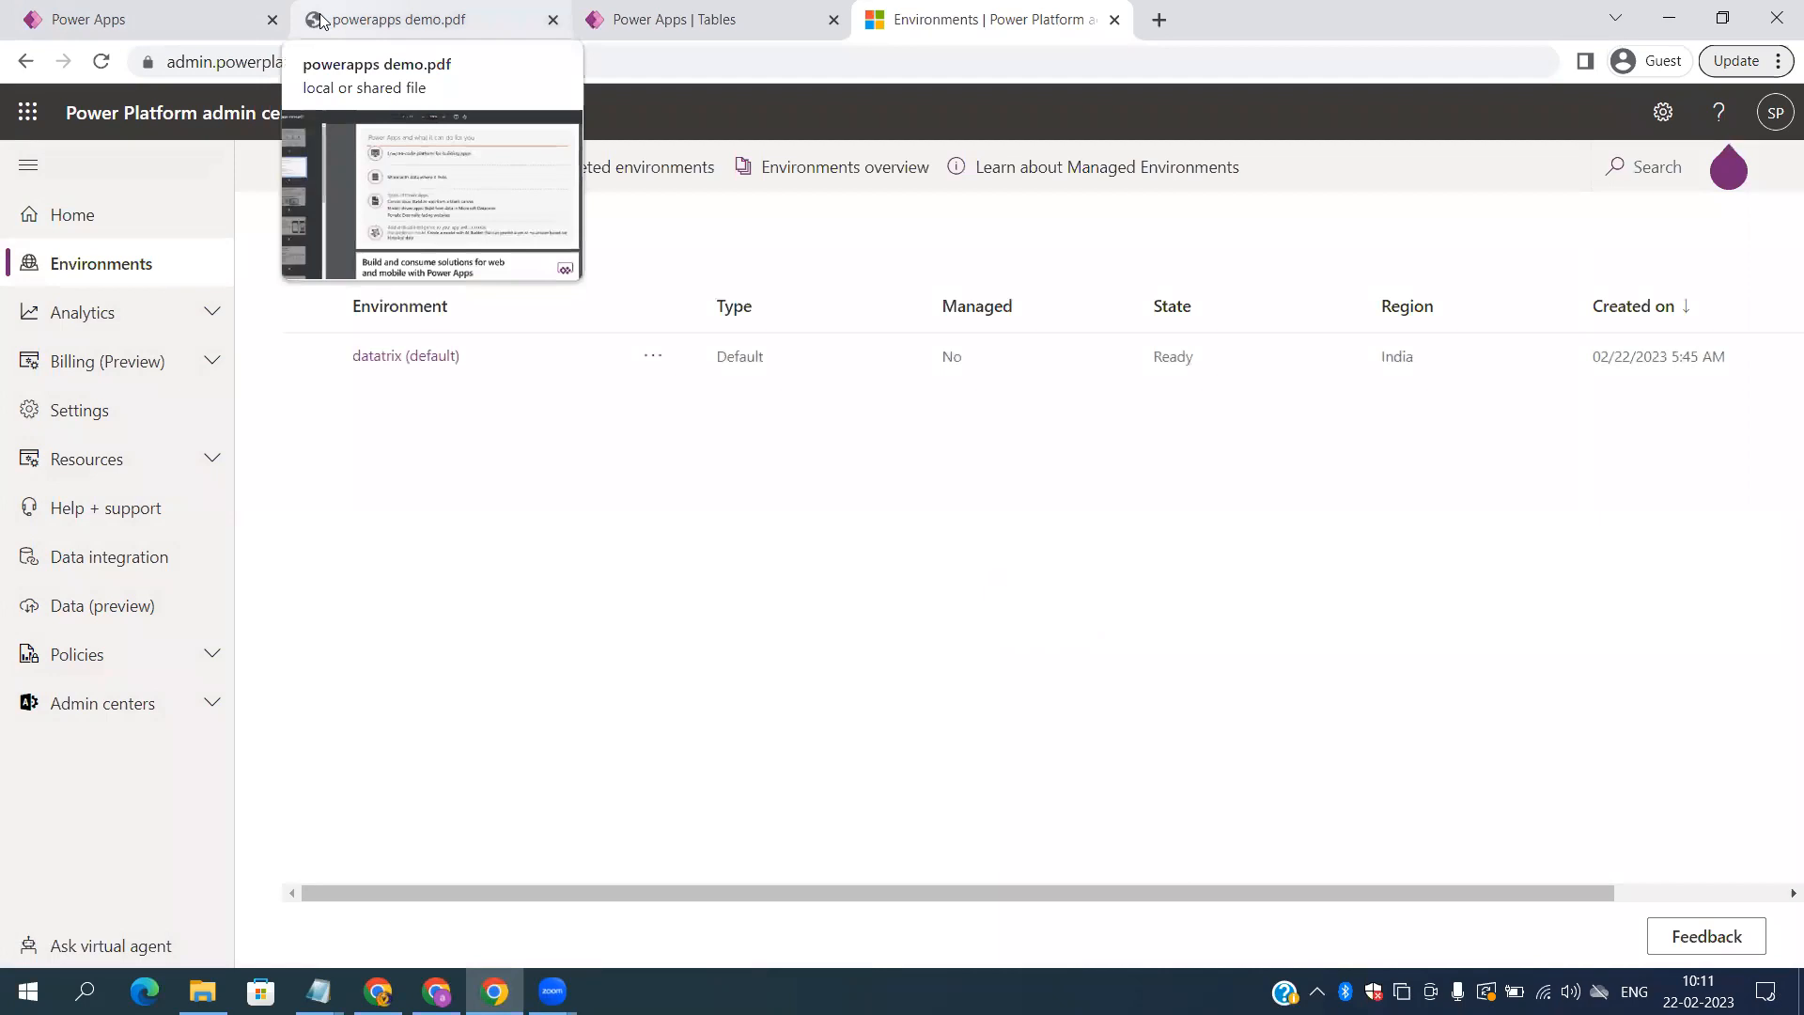
pyautogui.click(320, 20)
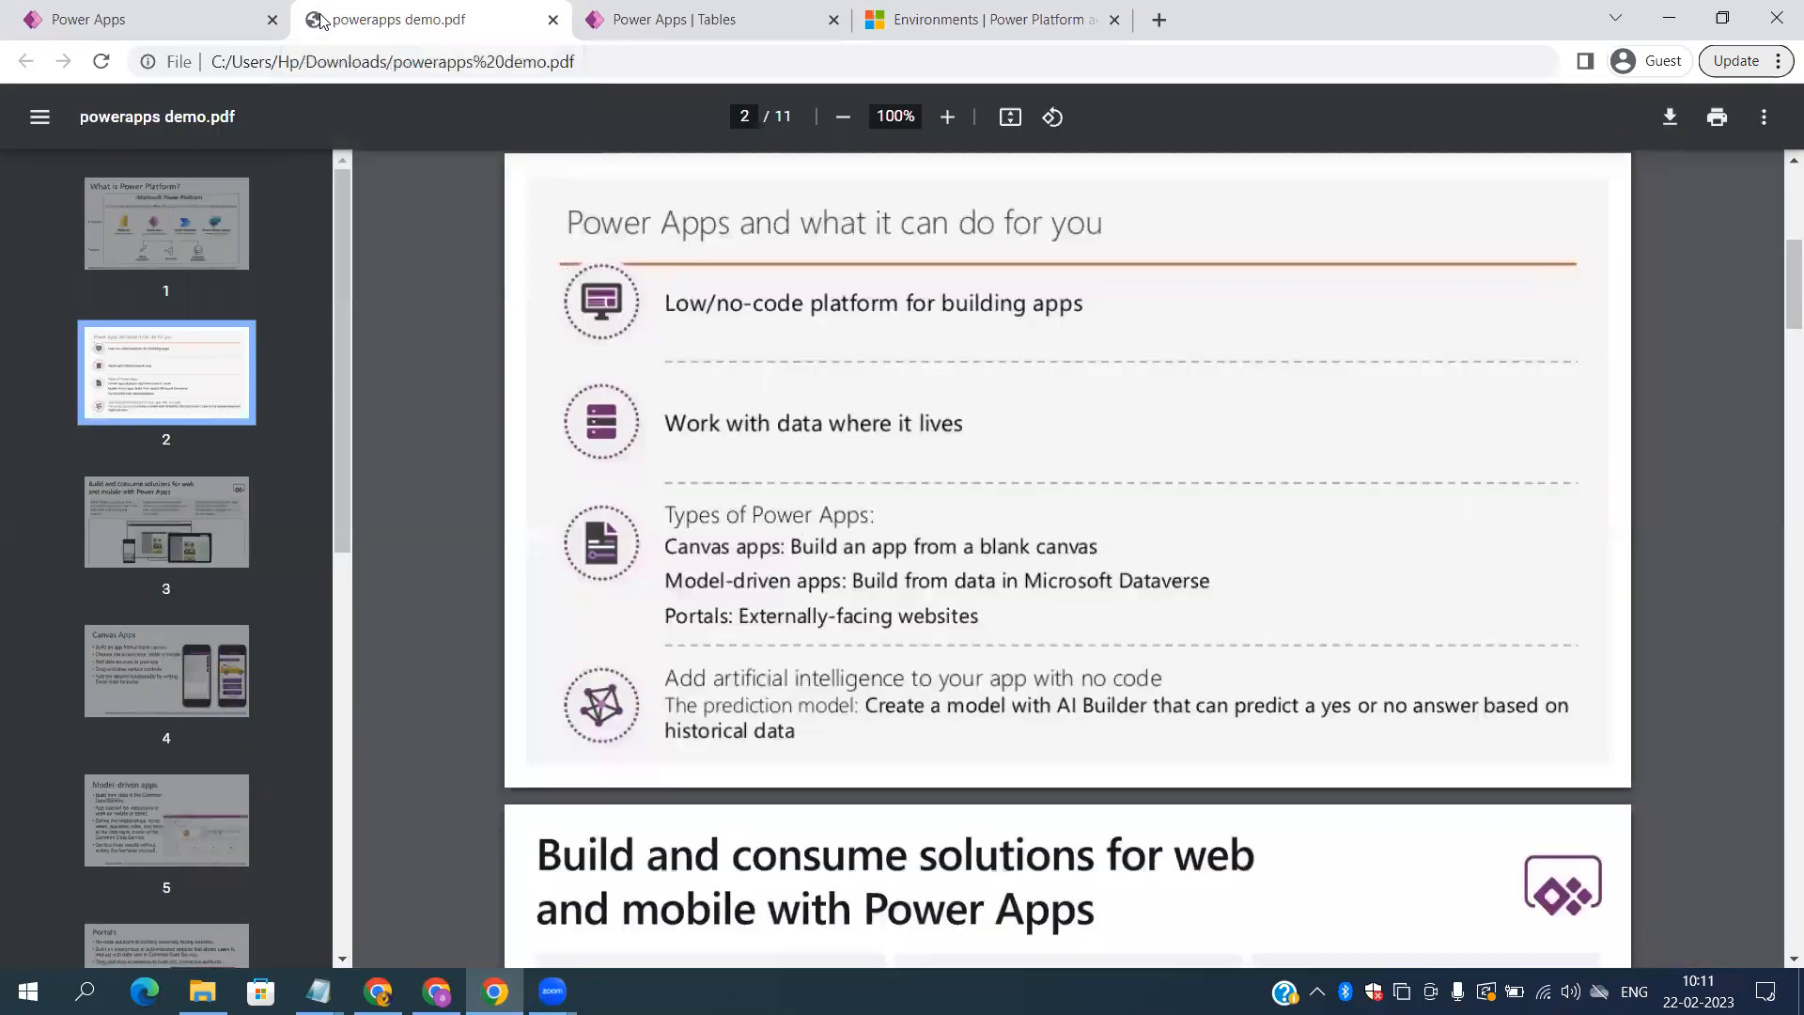